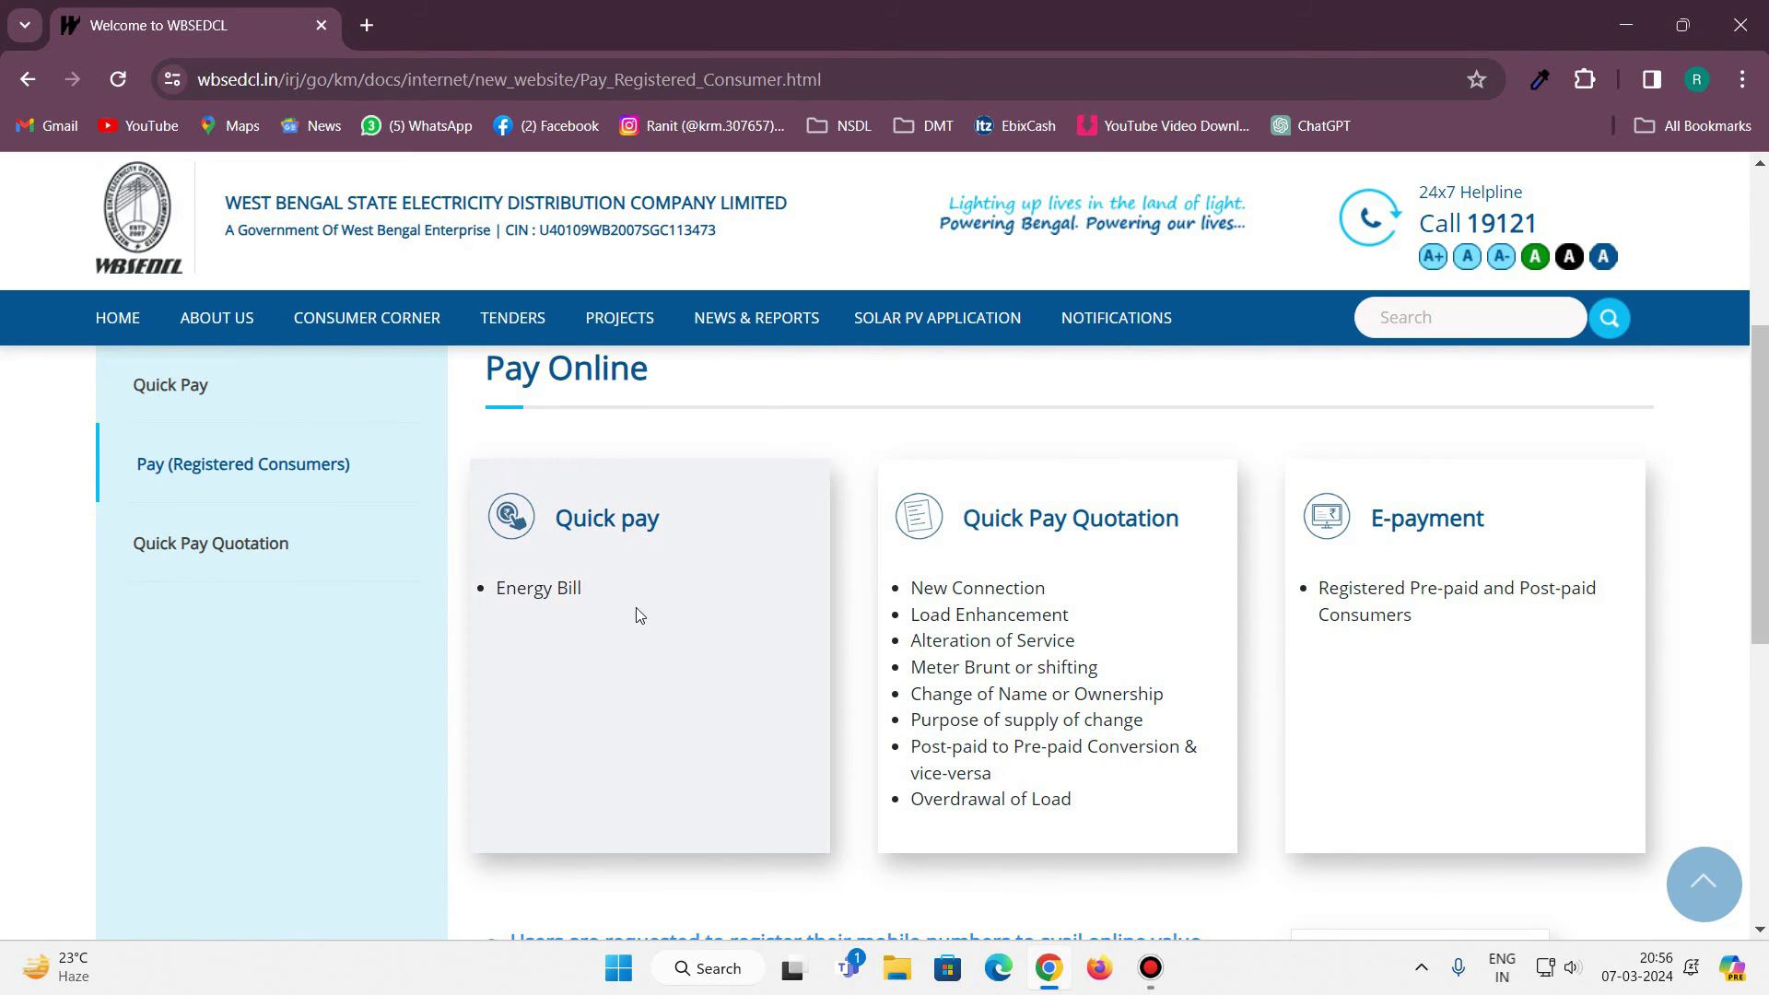
In Quick Pay, enter the consumer ID and the captcha text shown on the form.
click(609, 527)
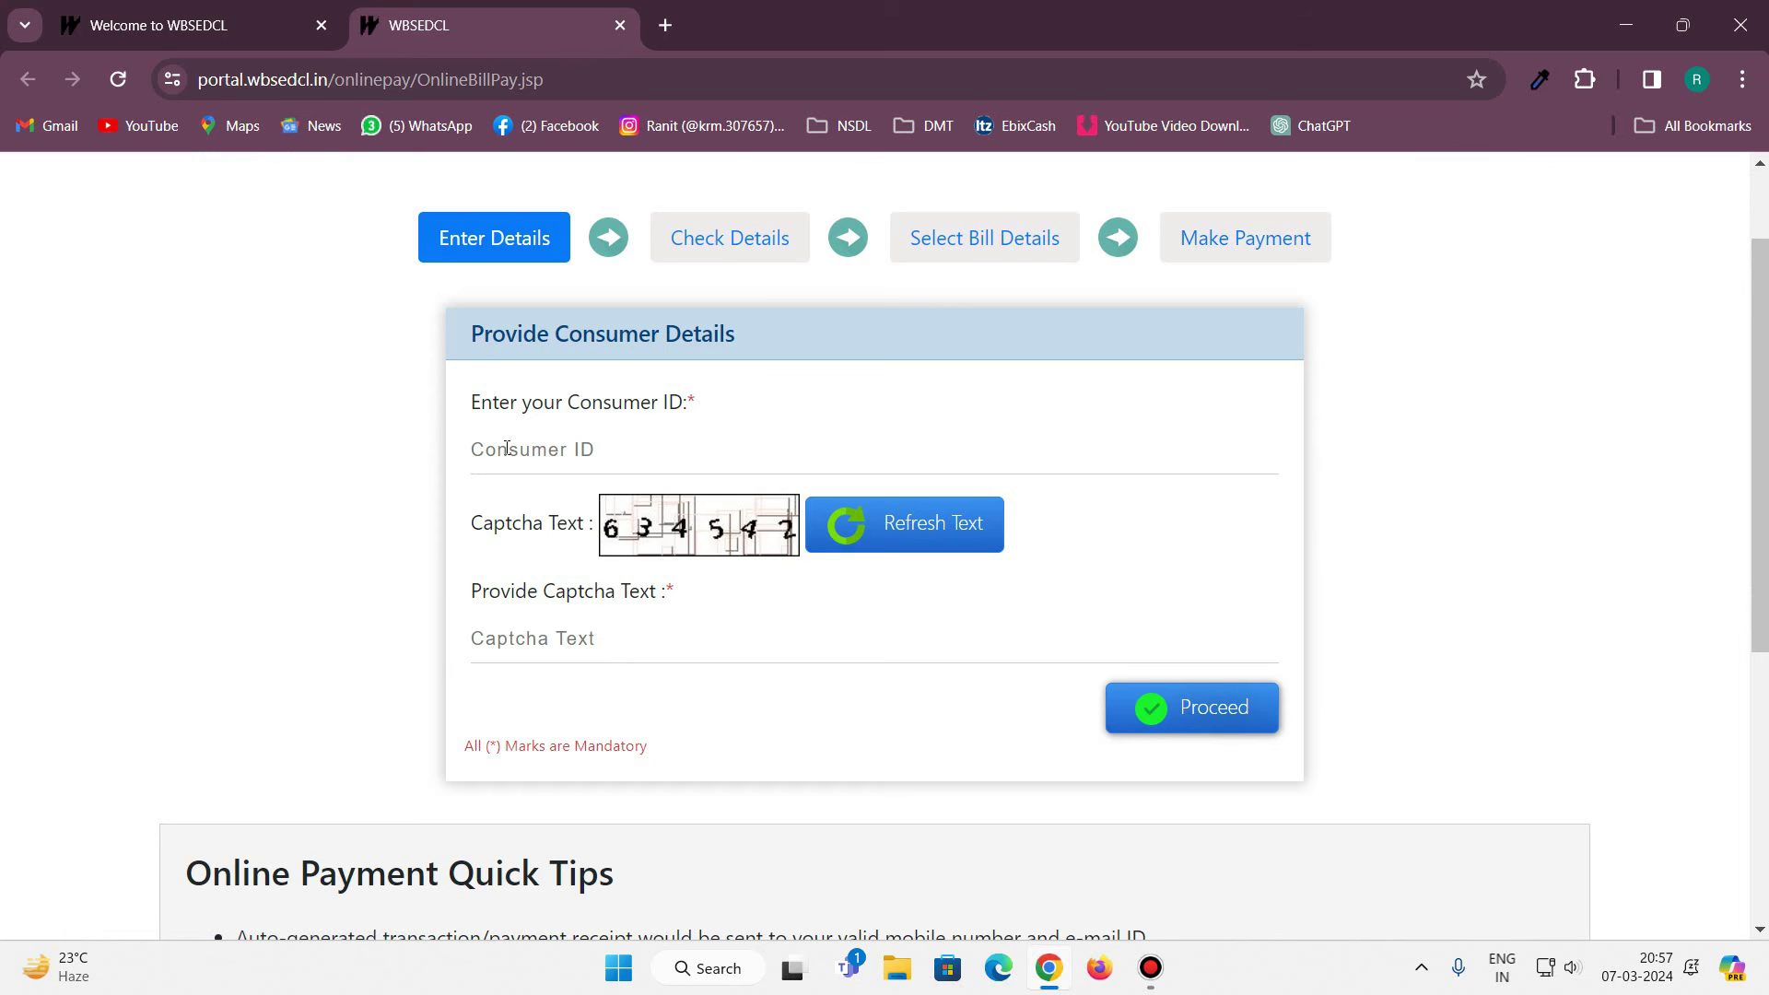
click(678, 461)
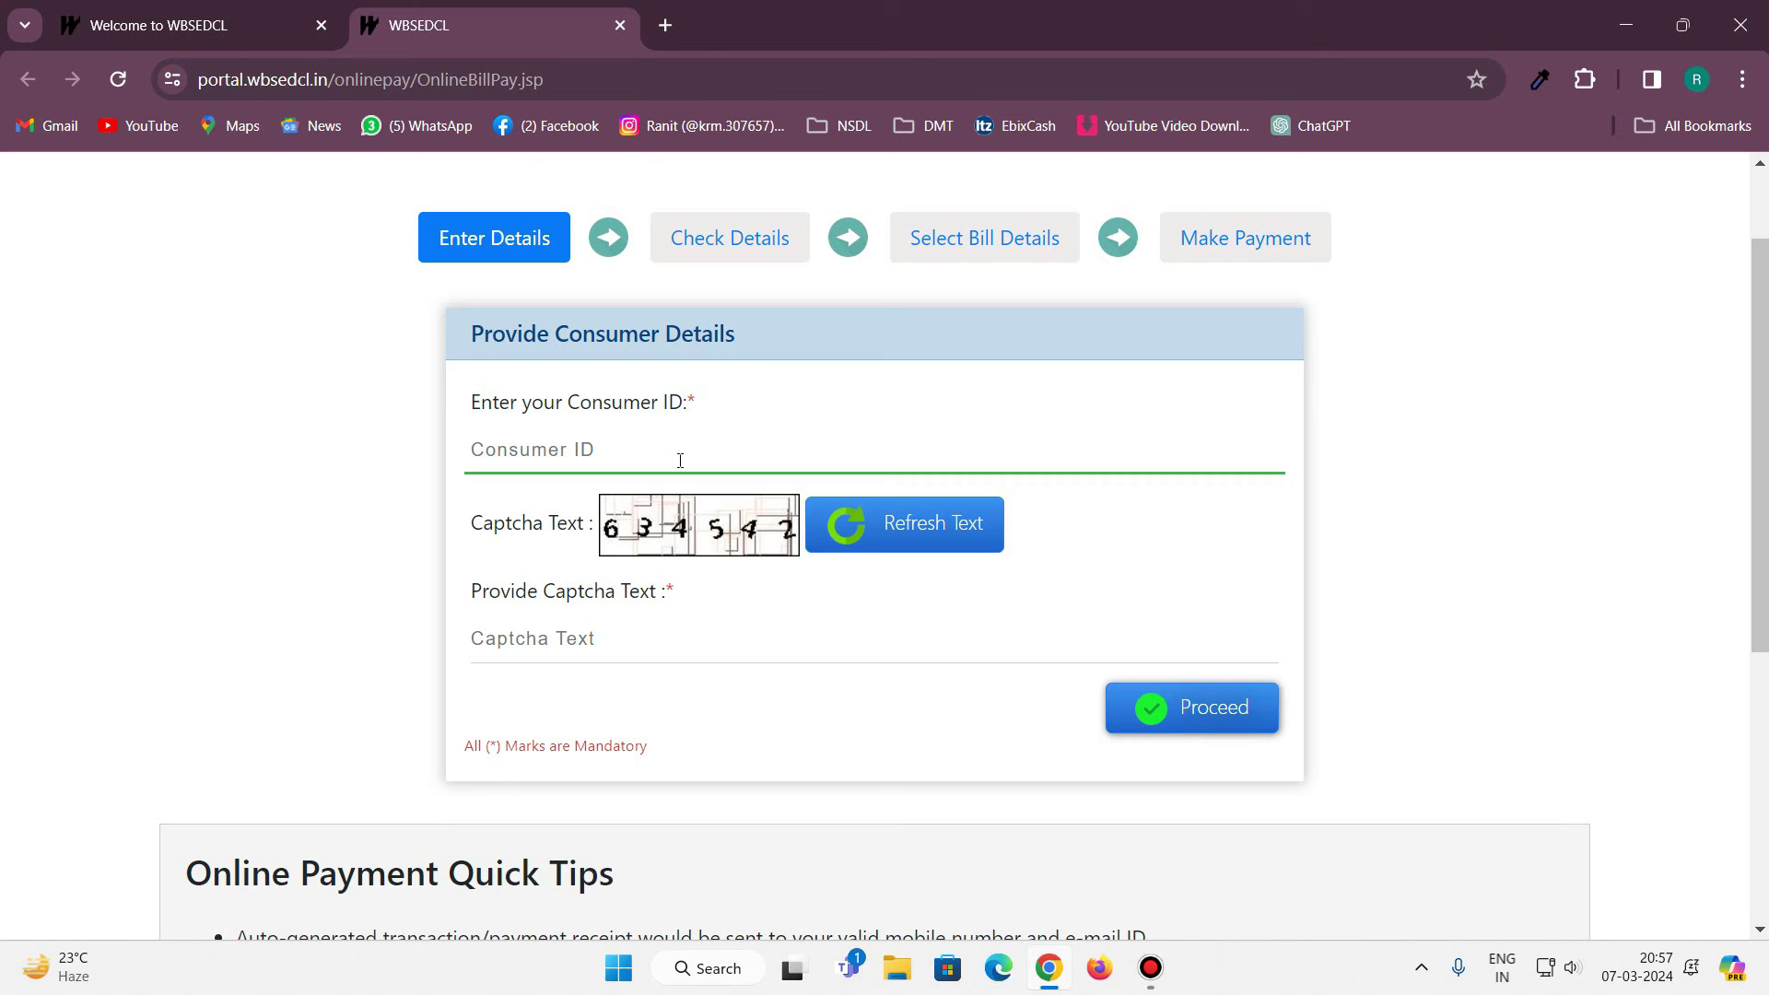
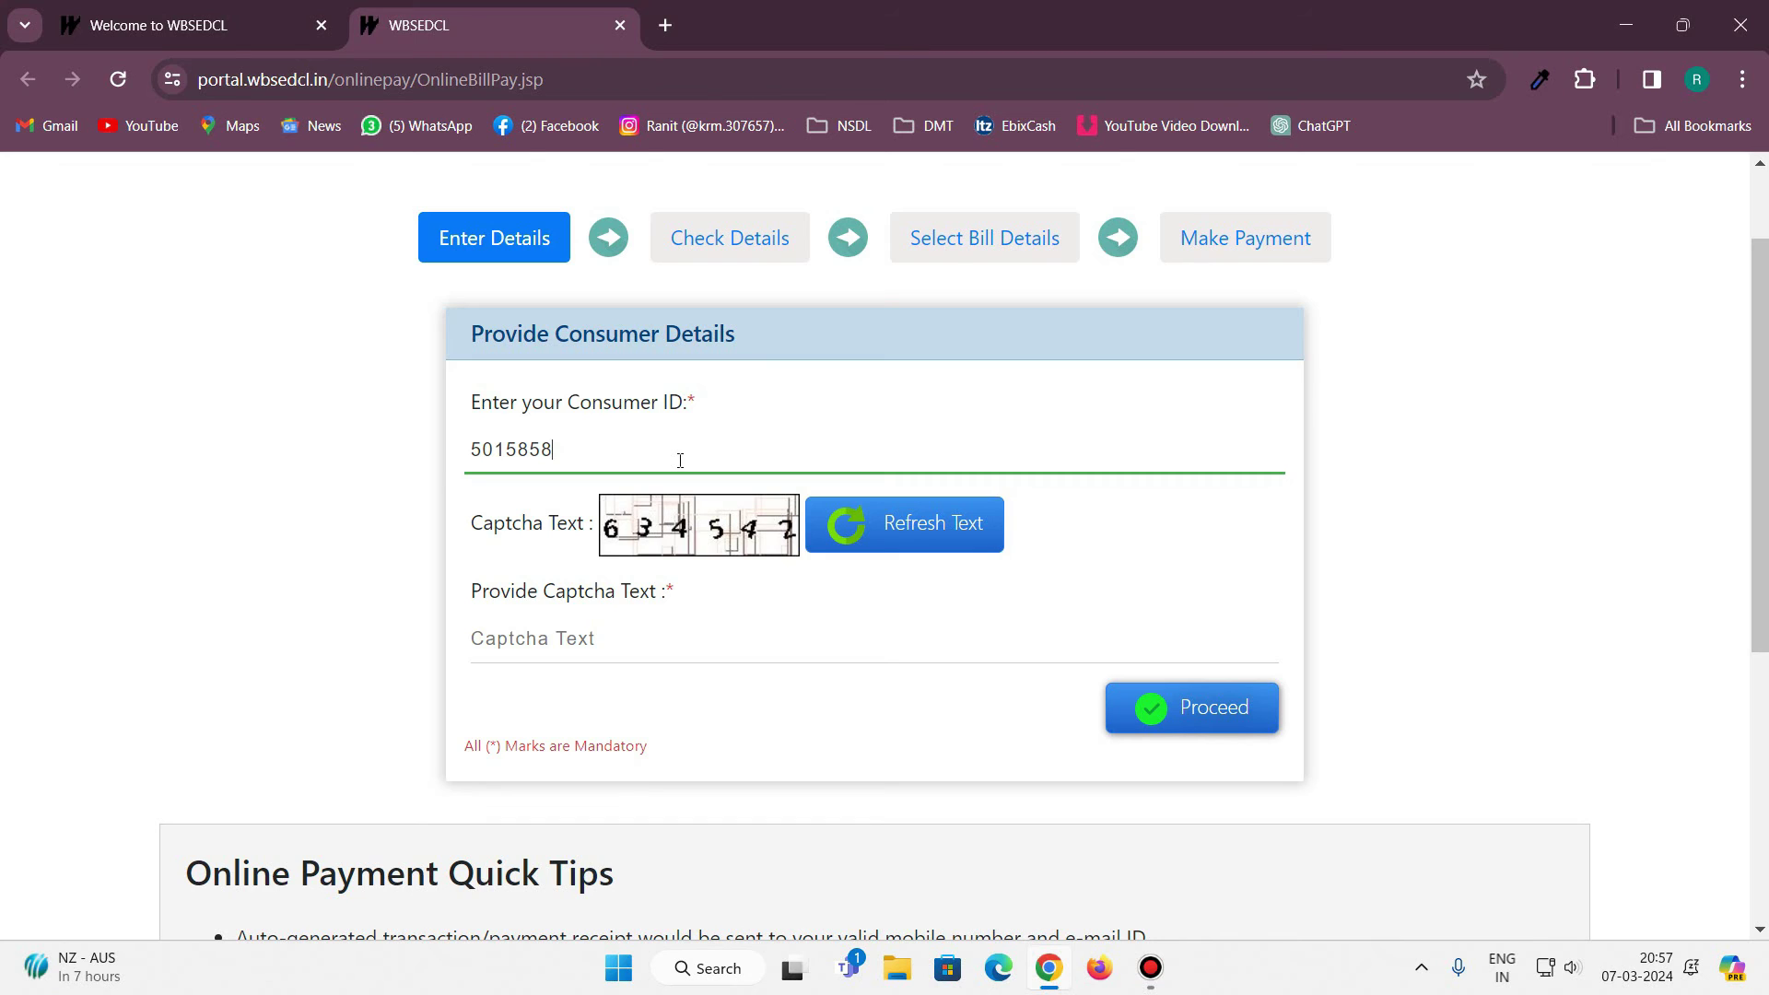
click(680, 636)
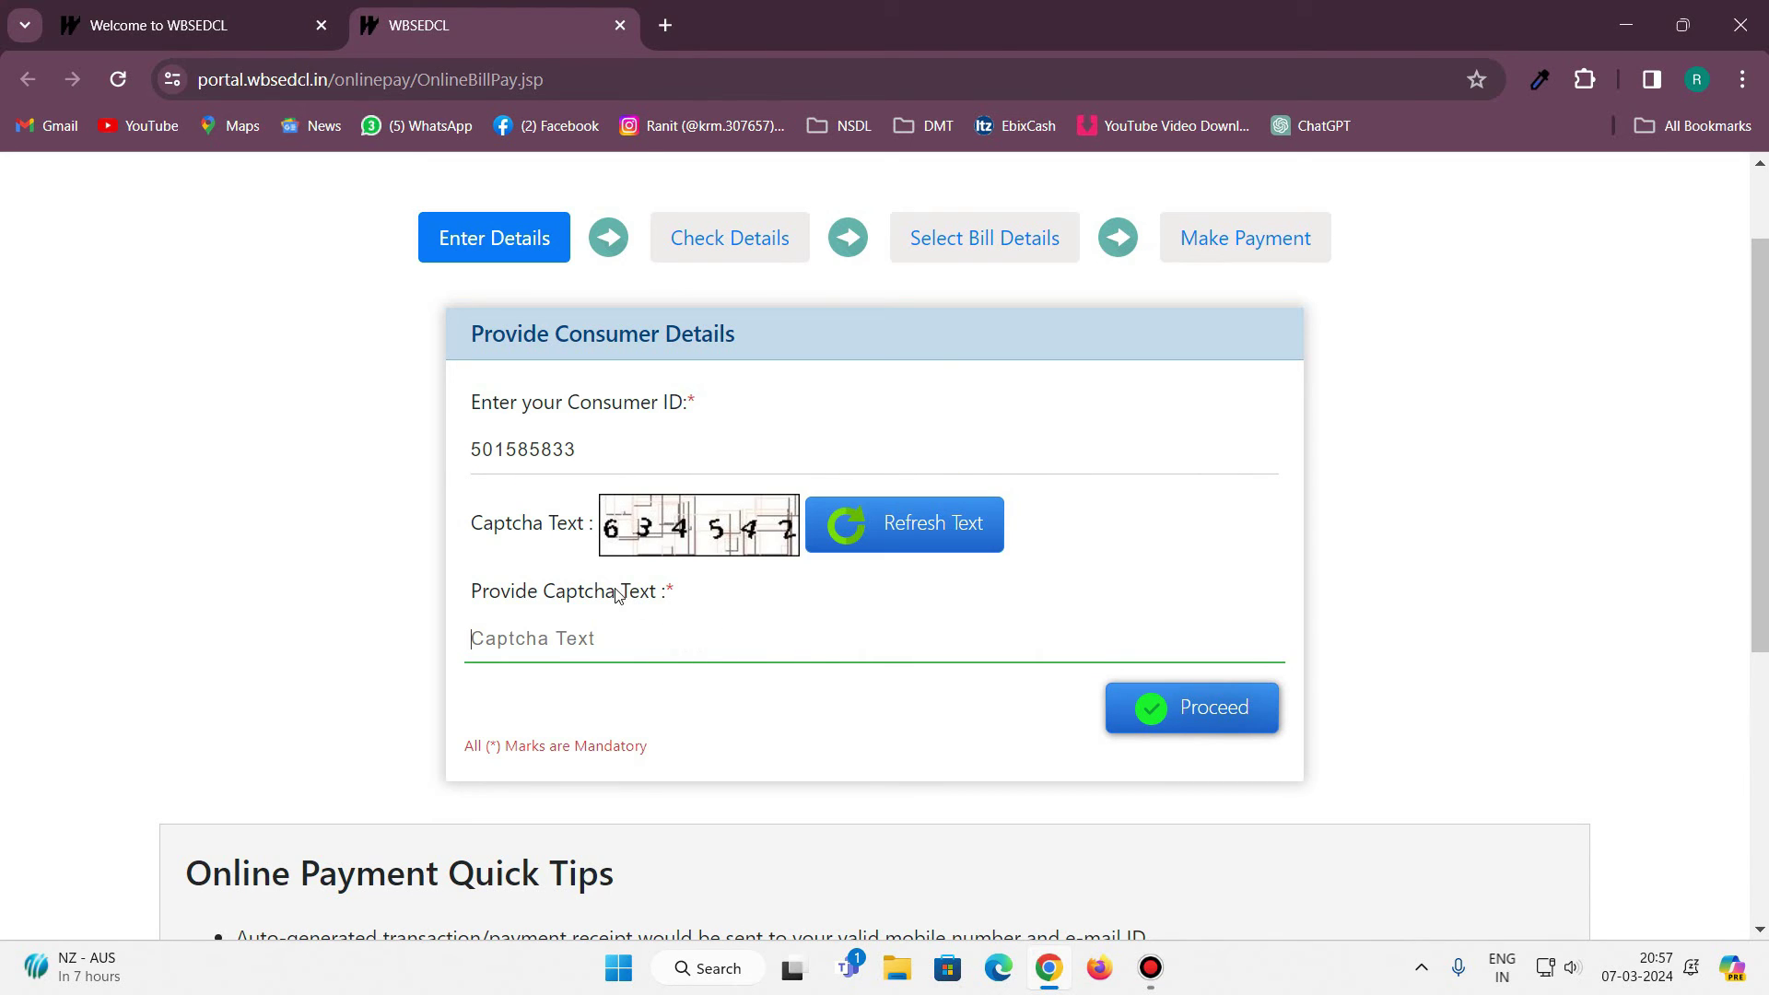
text(634542)
scroll(1300, 618, down, 3)
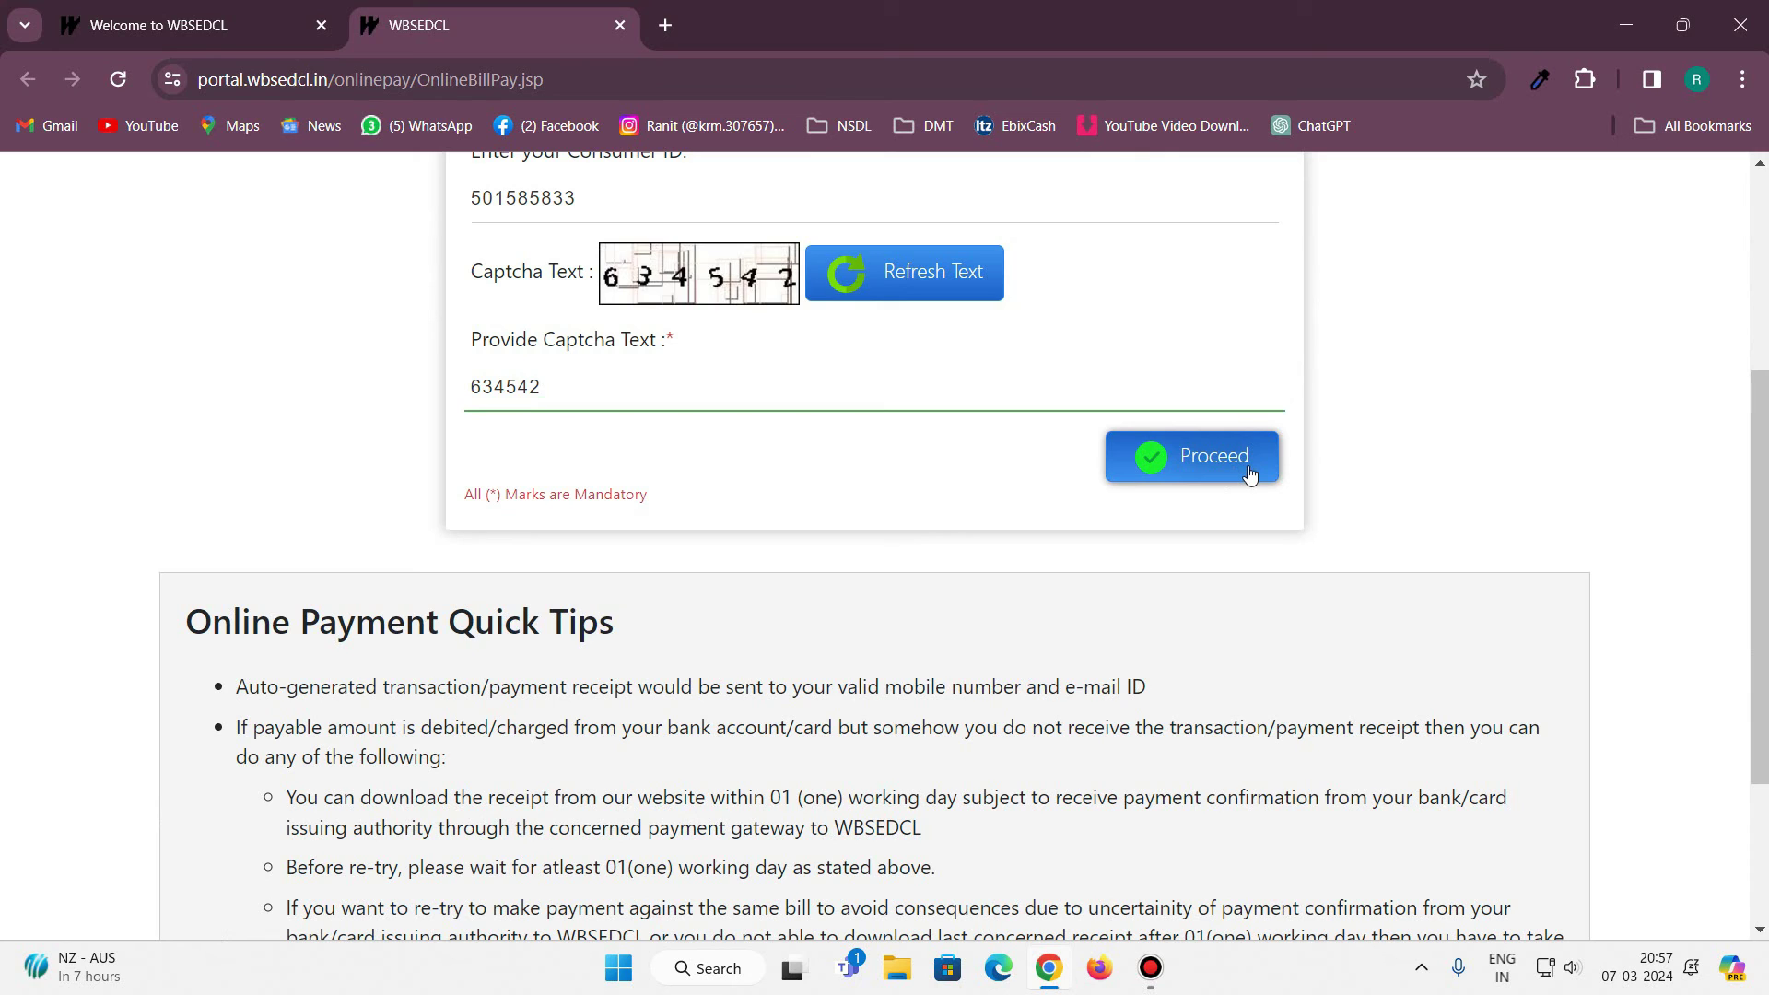
Proceed with the entered details and review the account holder's name, masked e-mail and mobile number.
click(1250, 474)
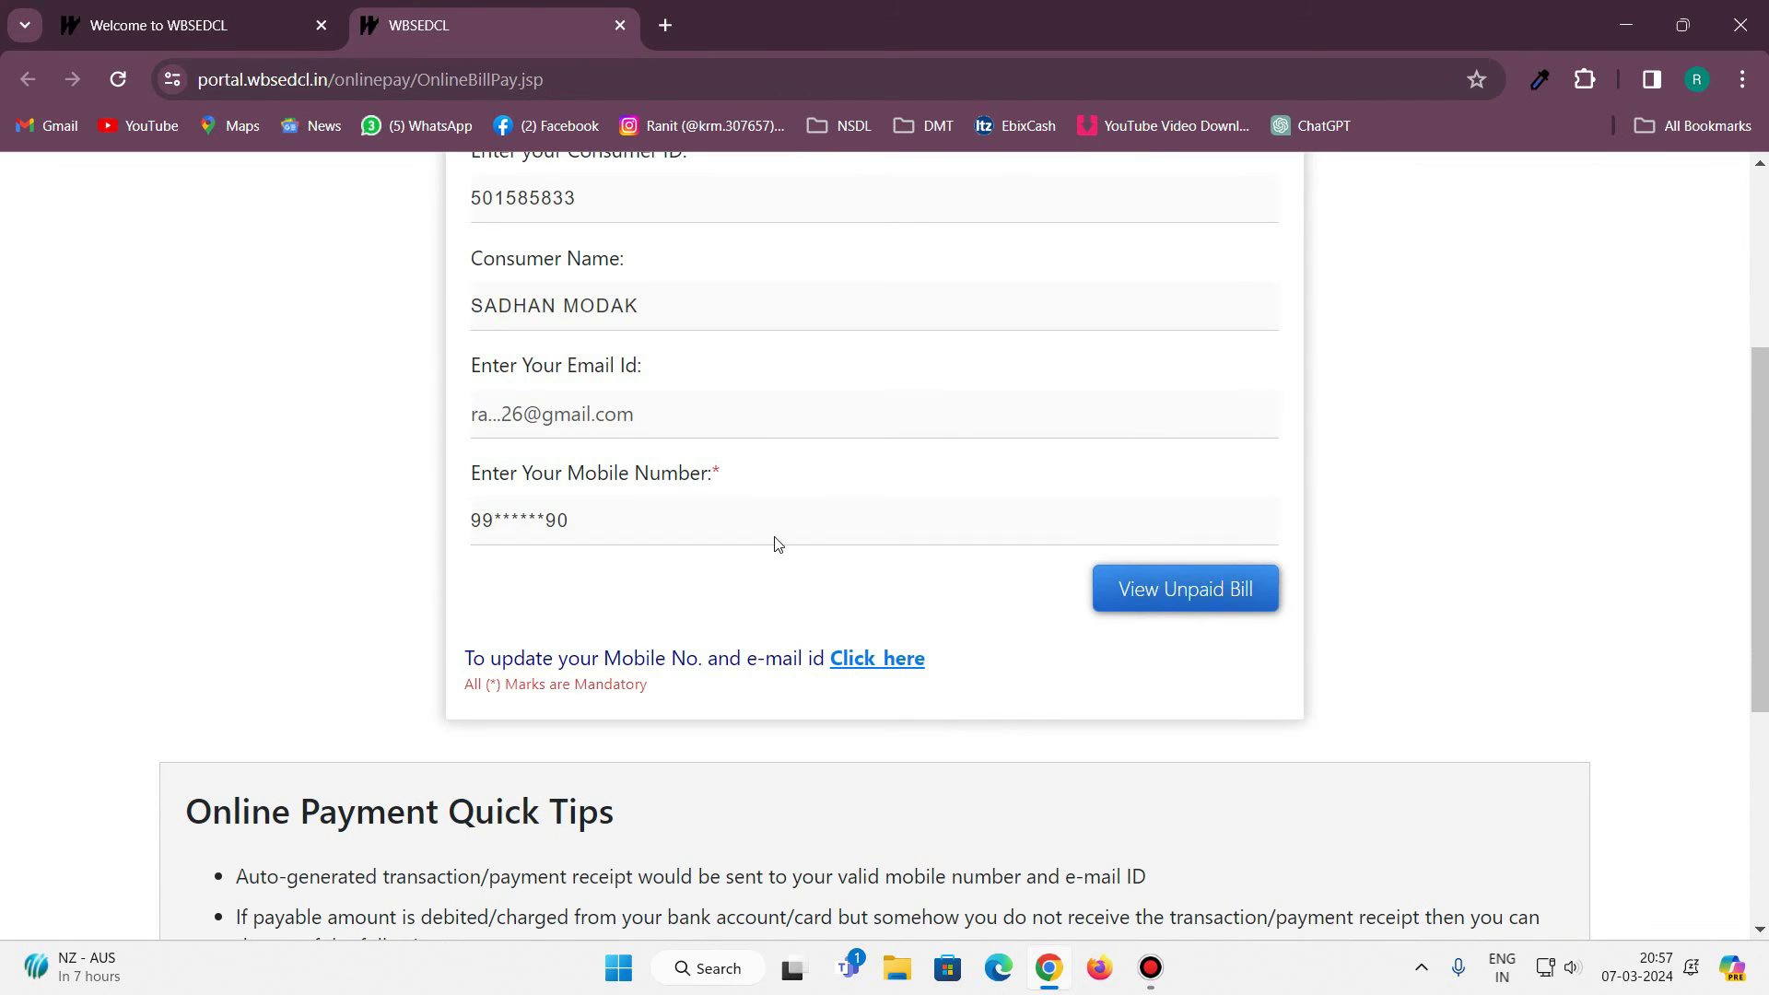
scroll(843, 595, up, 3)
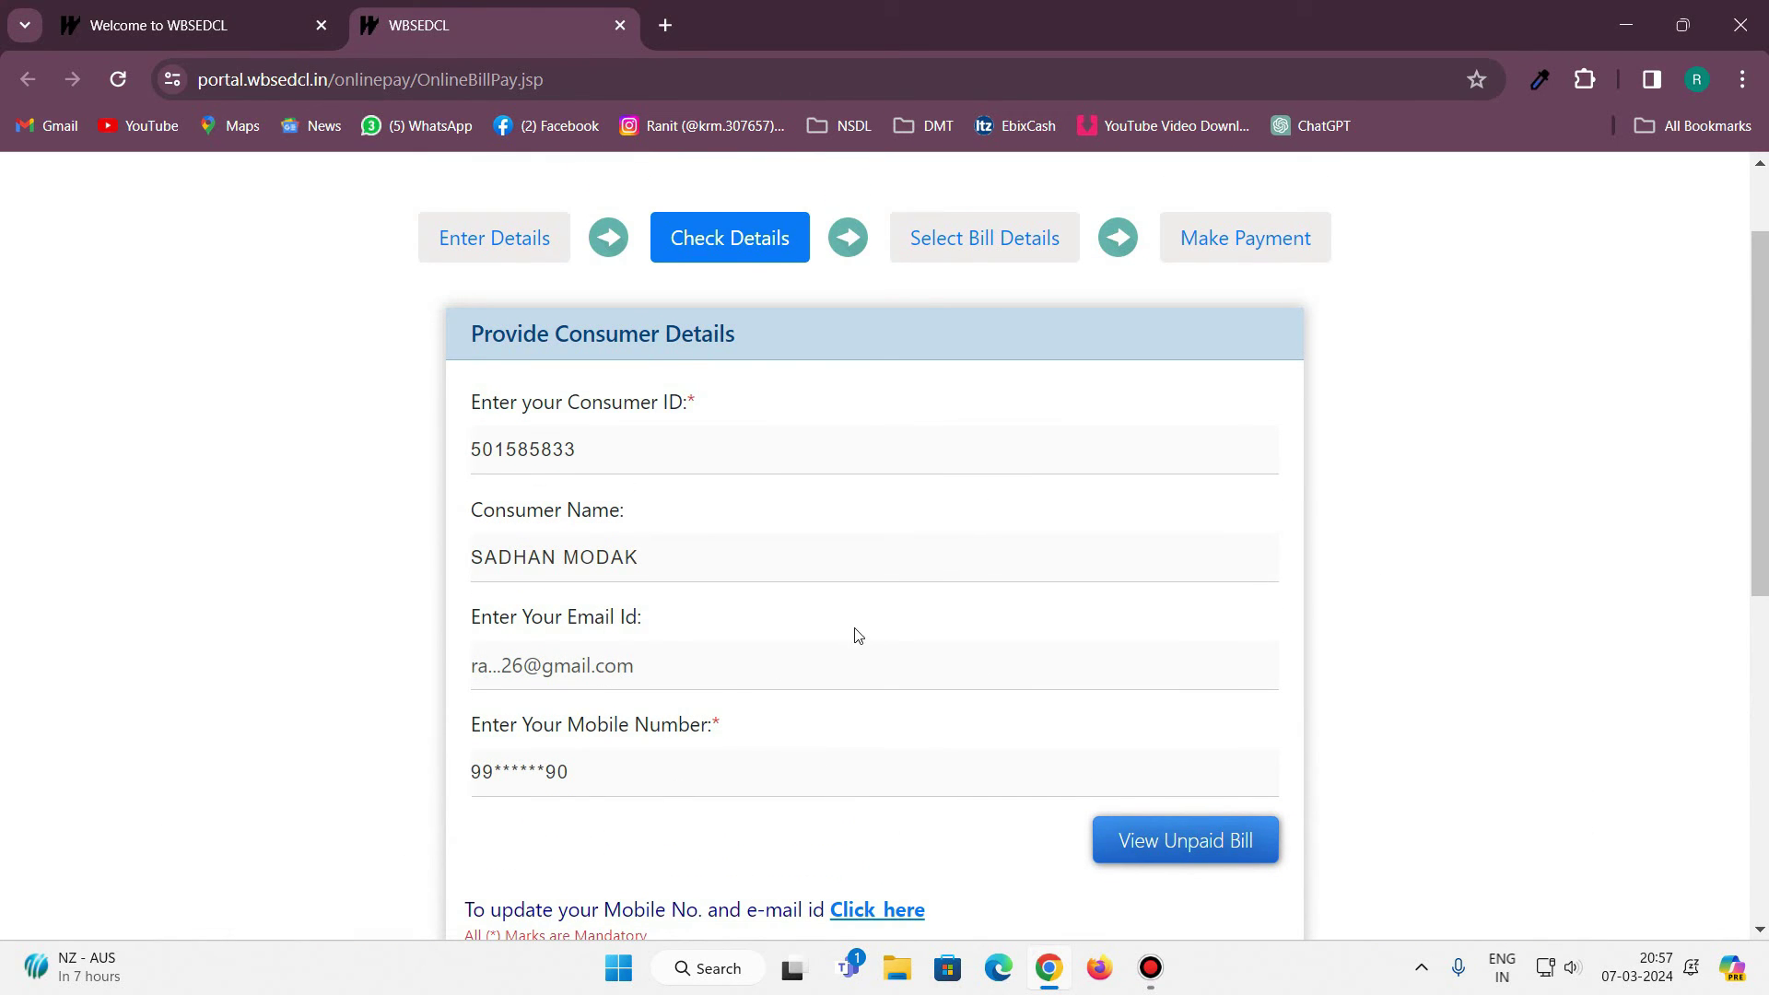
scroll(612, 505, down, 2)
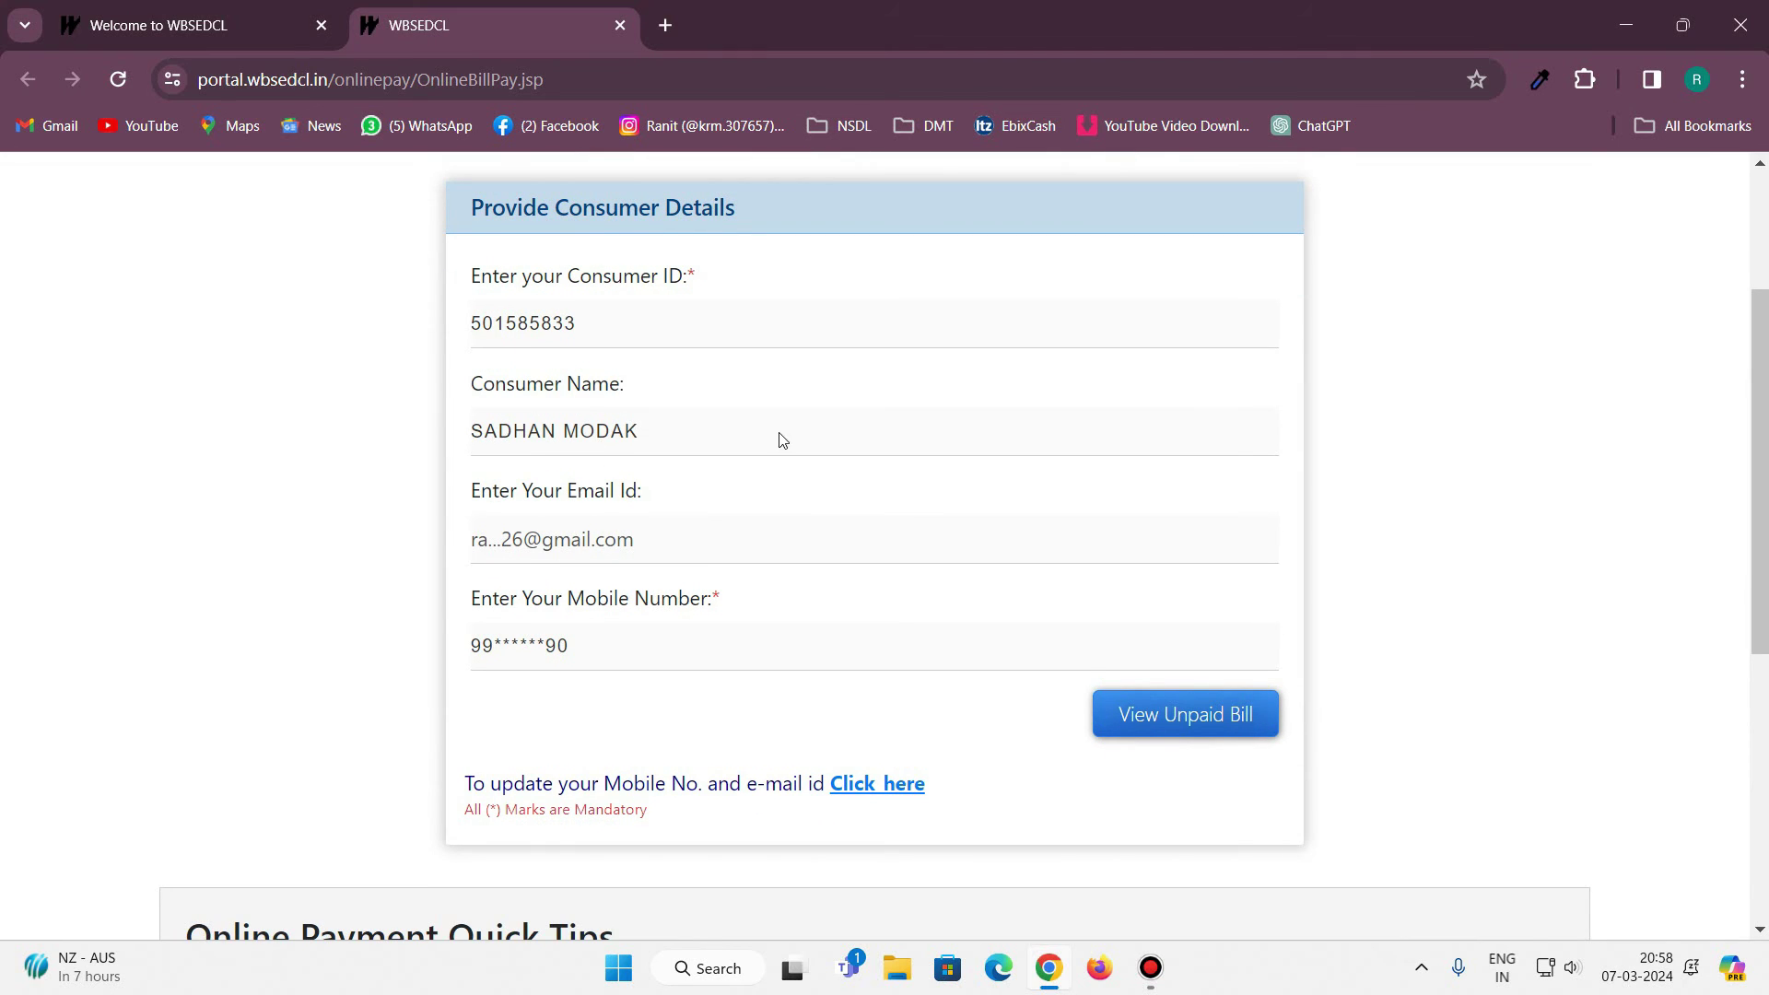
scroll(783, 440, down, 5)
scroll(742, 297, up, 2)
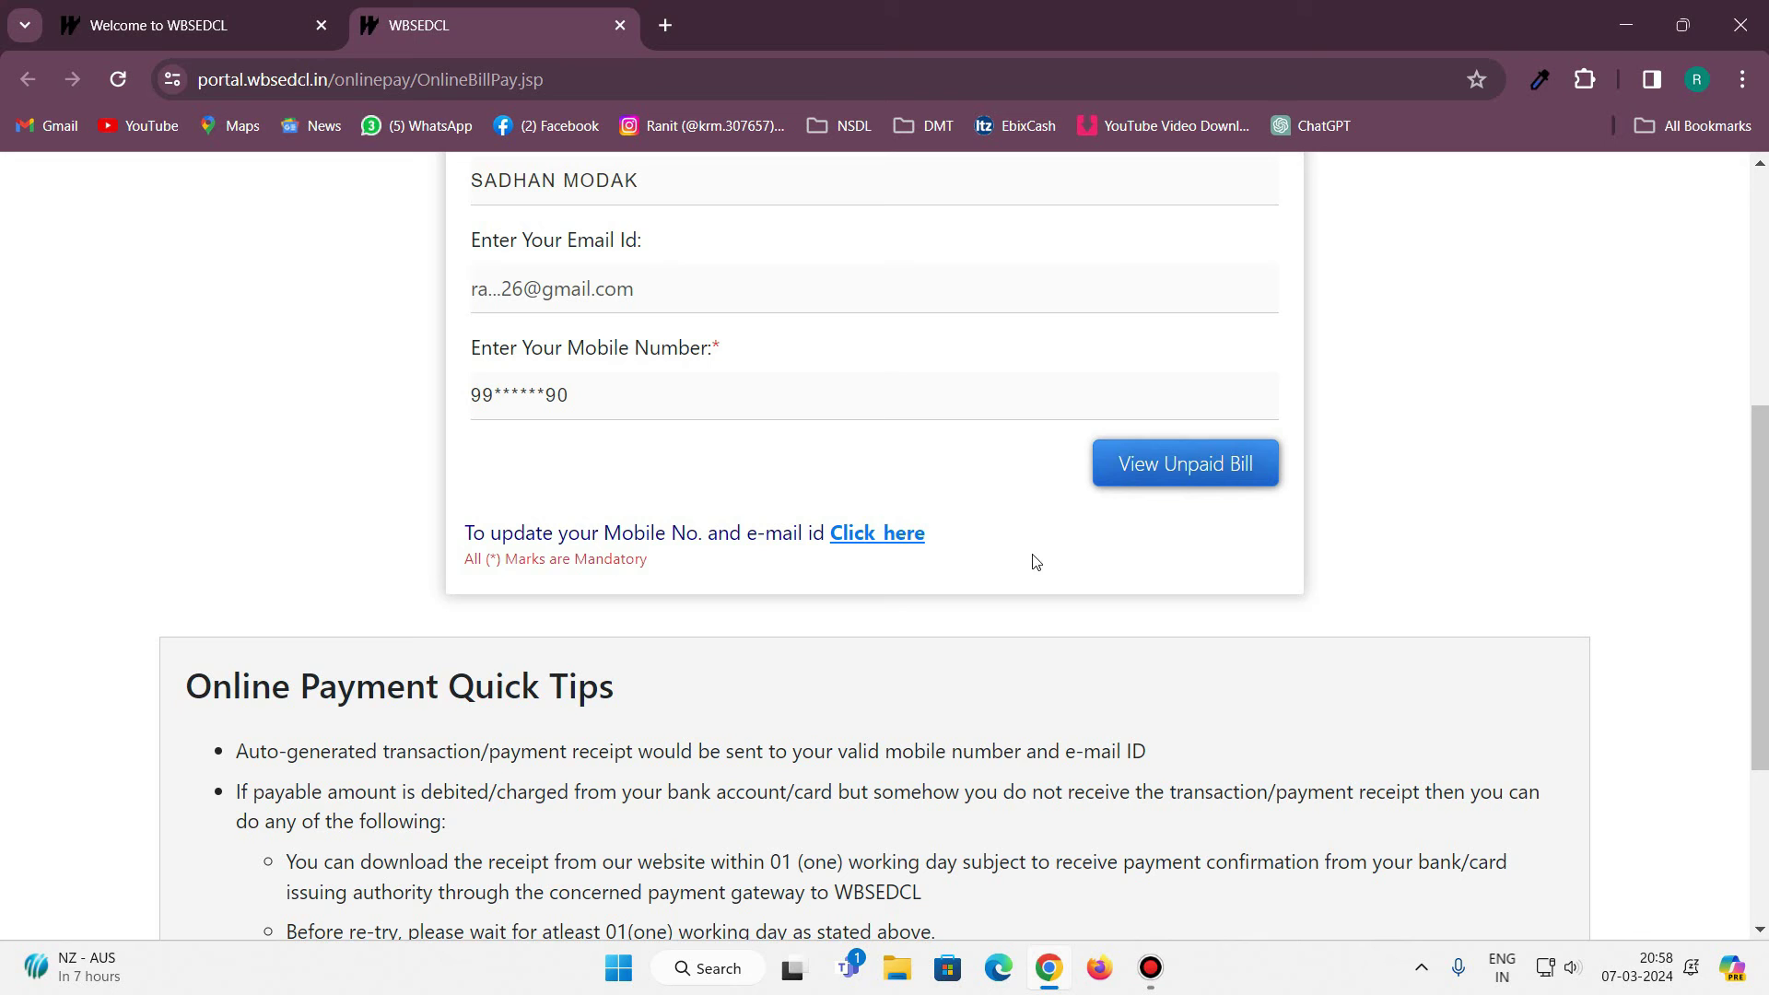
List the unpaid bills and tick the MAR2024, APR2024 and MAY2024 bills.
click(1214, 462)
scroll(1451, 433, down, 2)
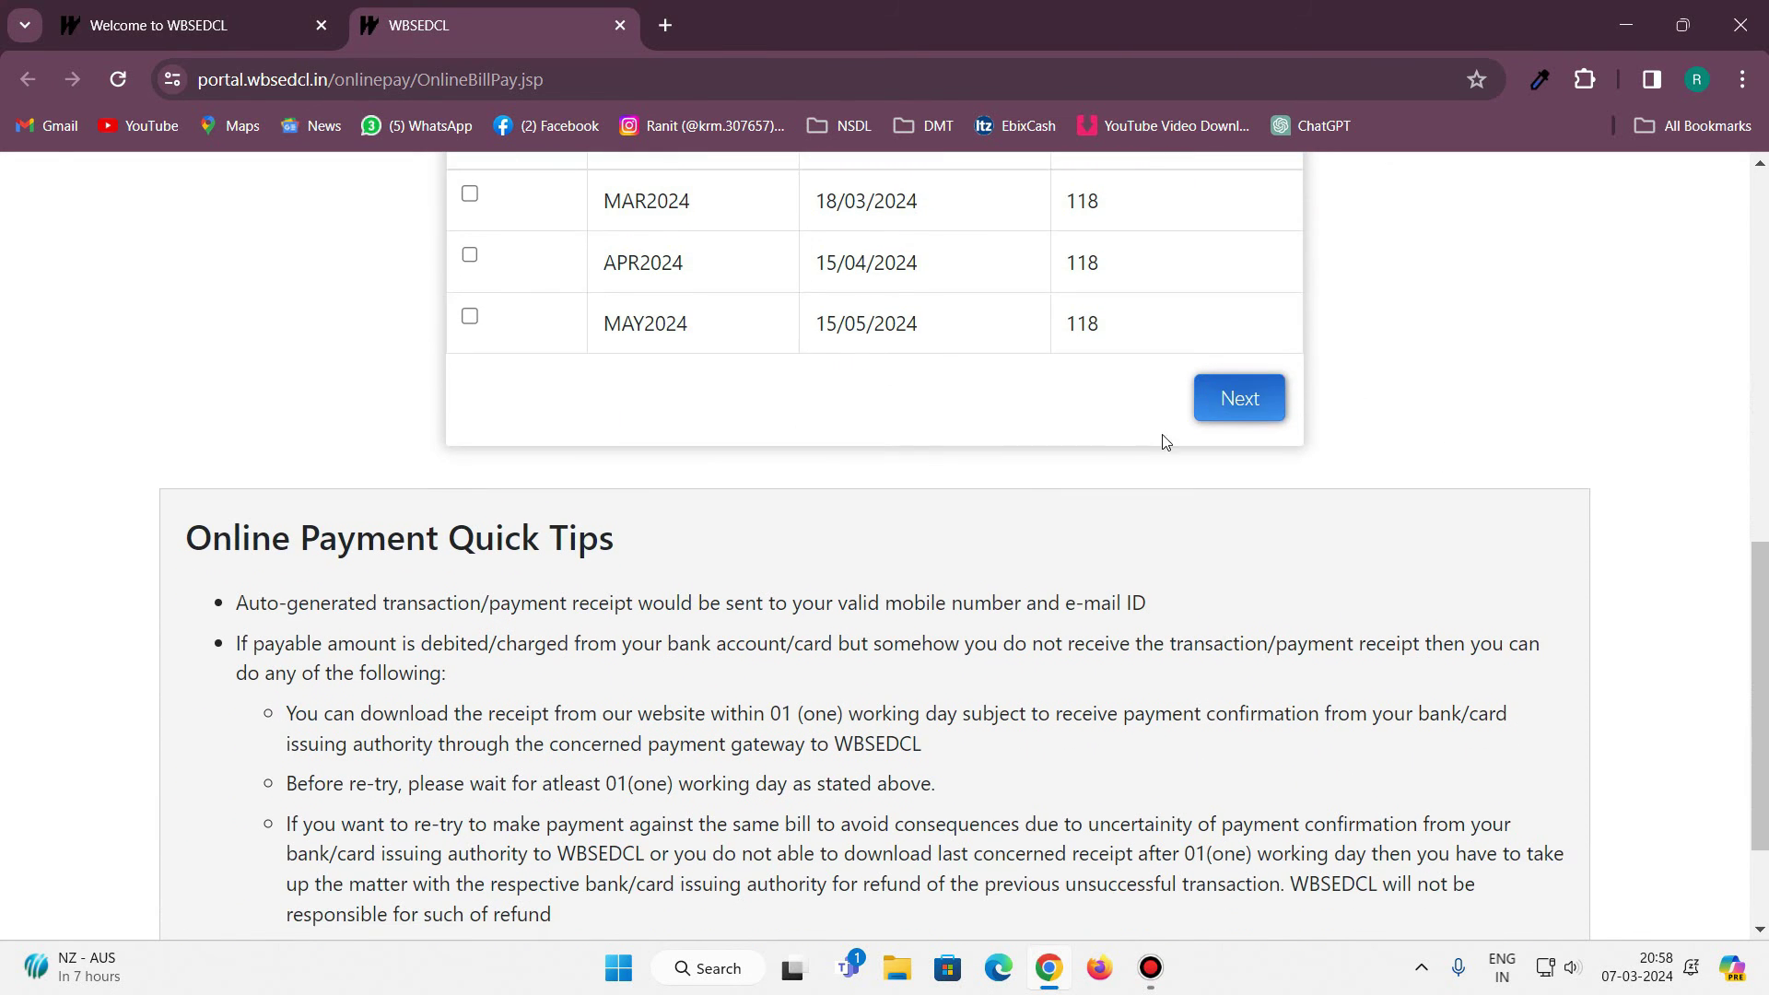
scroll(1000, 542, up, 1)
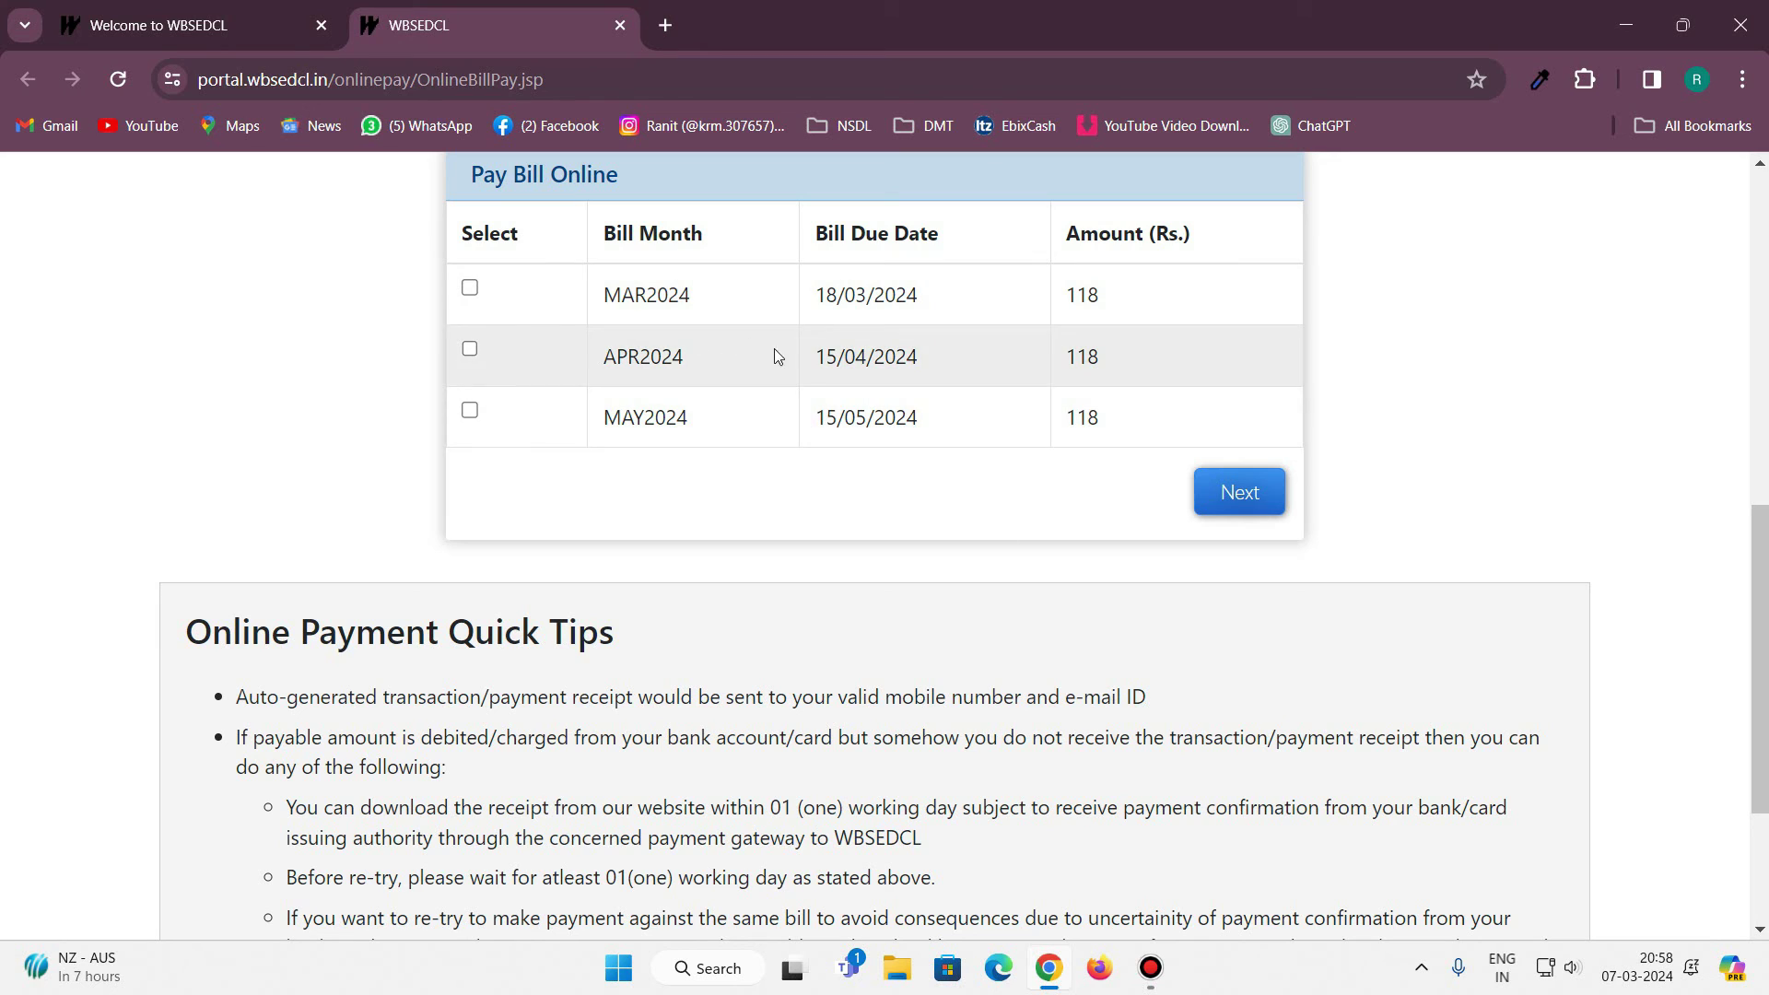
click(470, 288)
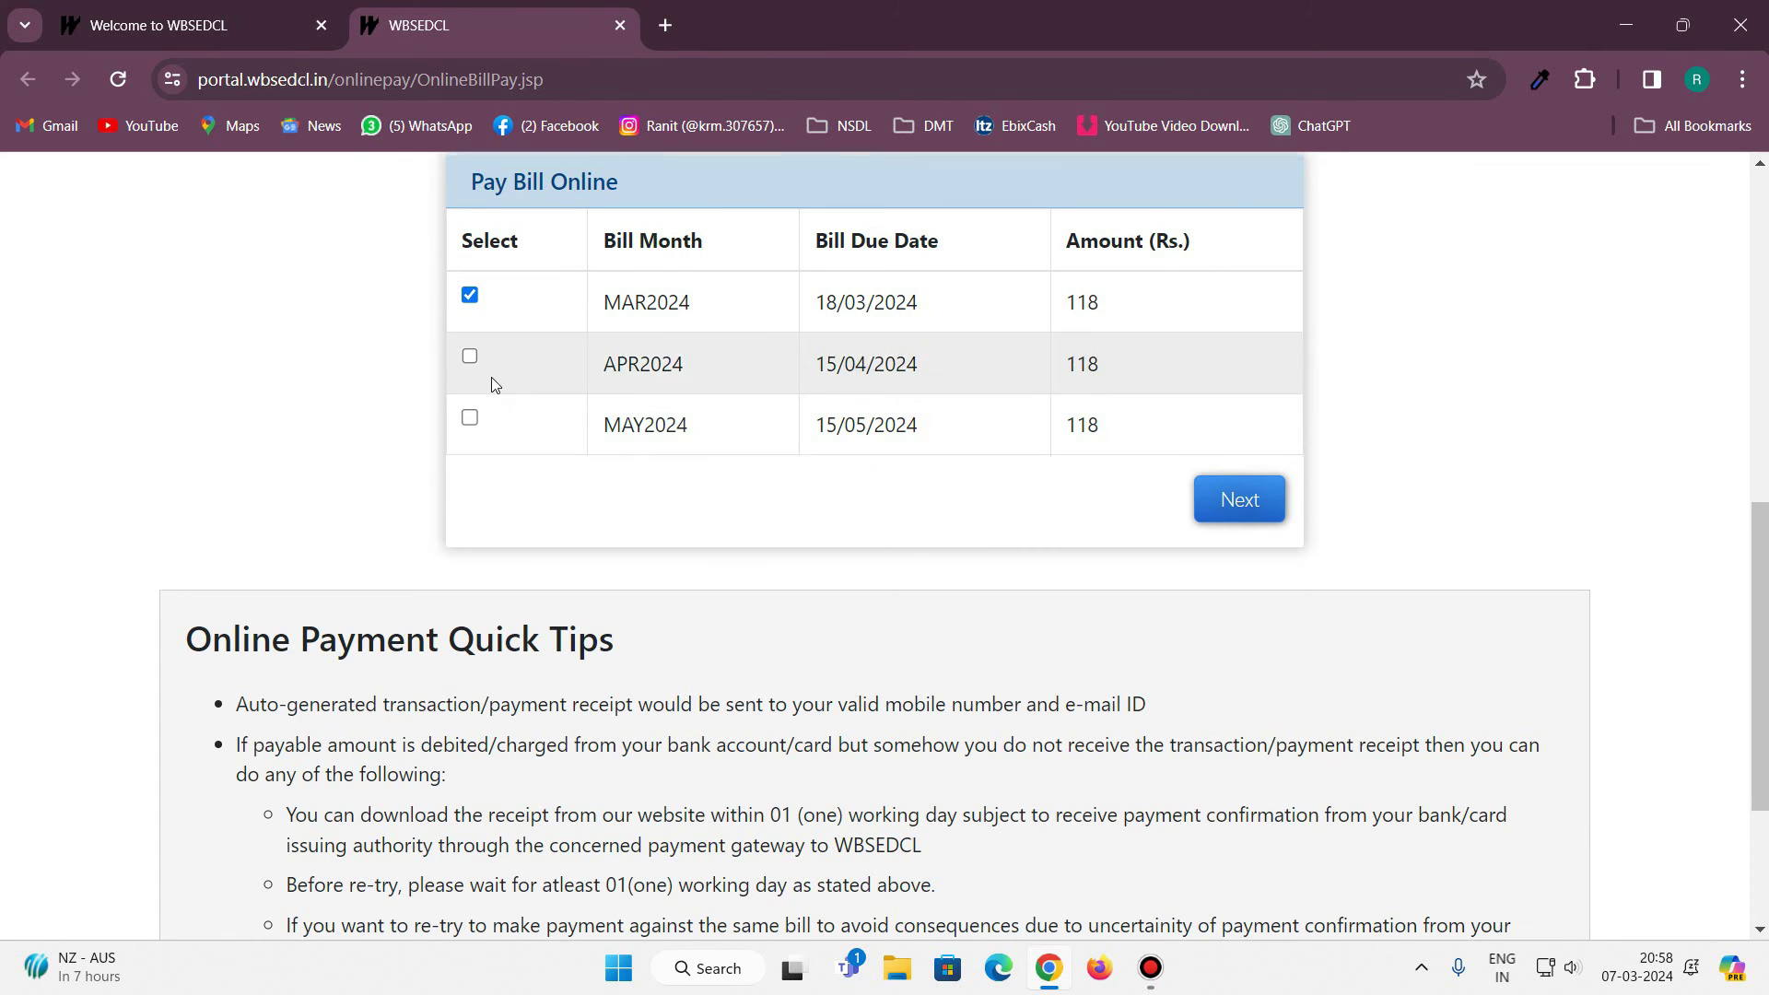
scroll(483, 405, up, 1)
click(470, 475)
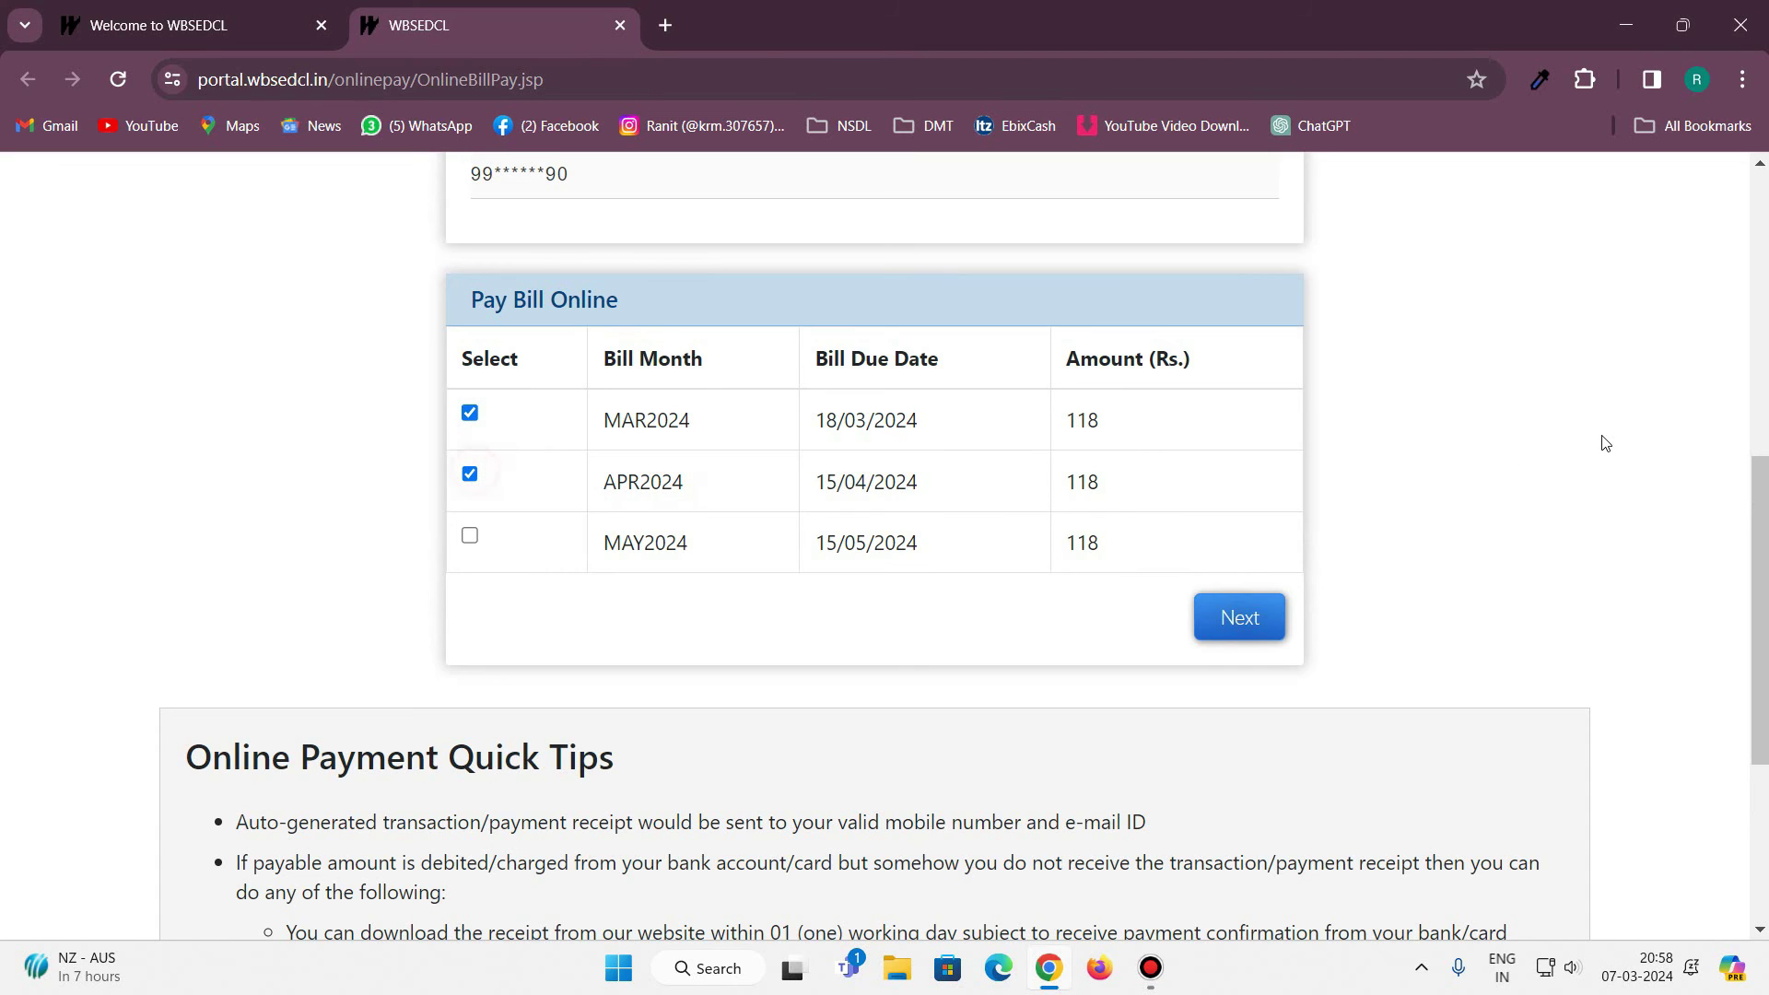
click(470, 538)
Reset the selection to all bills through MAY2024 and continue to the Rs. 351 total.
click(472, 477)
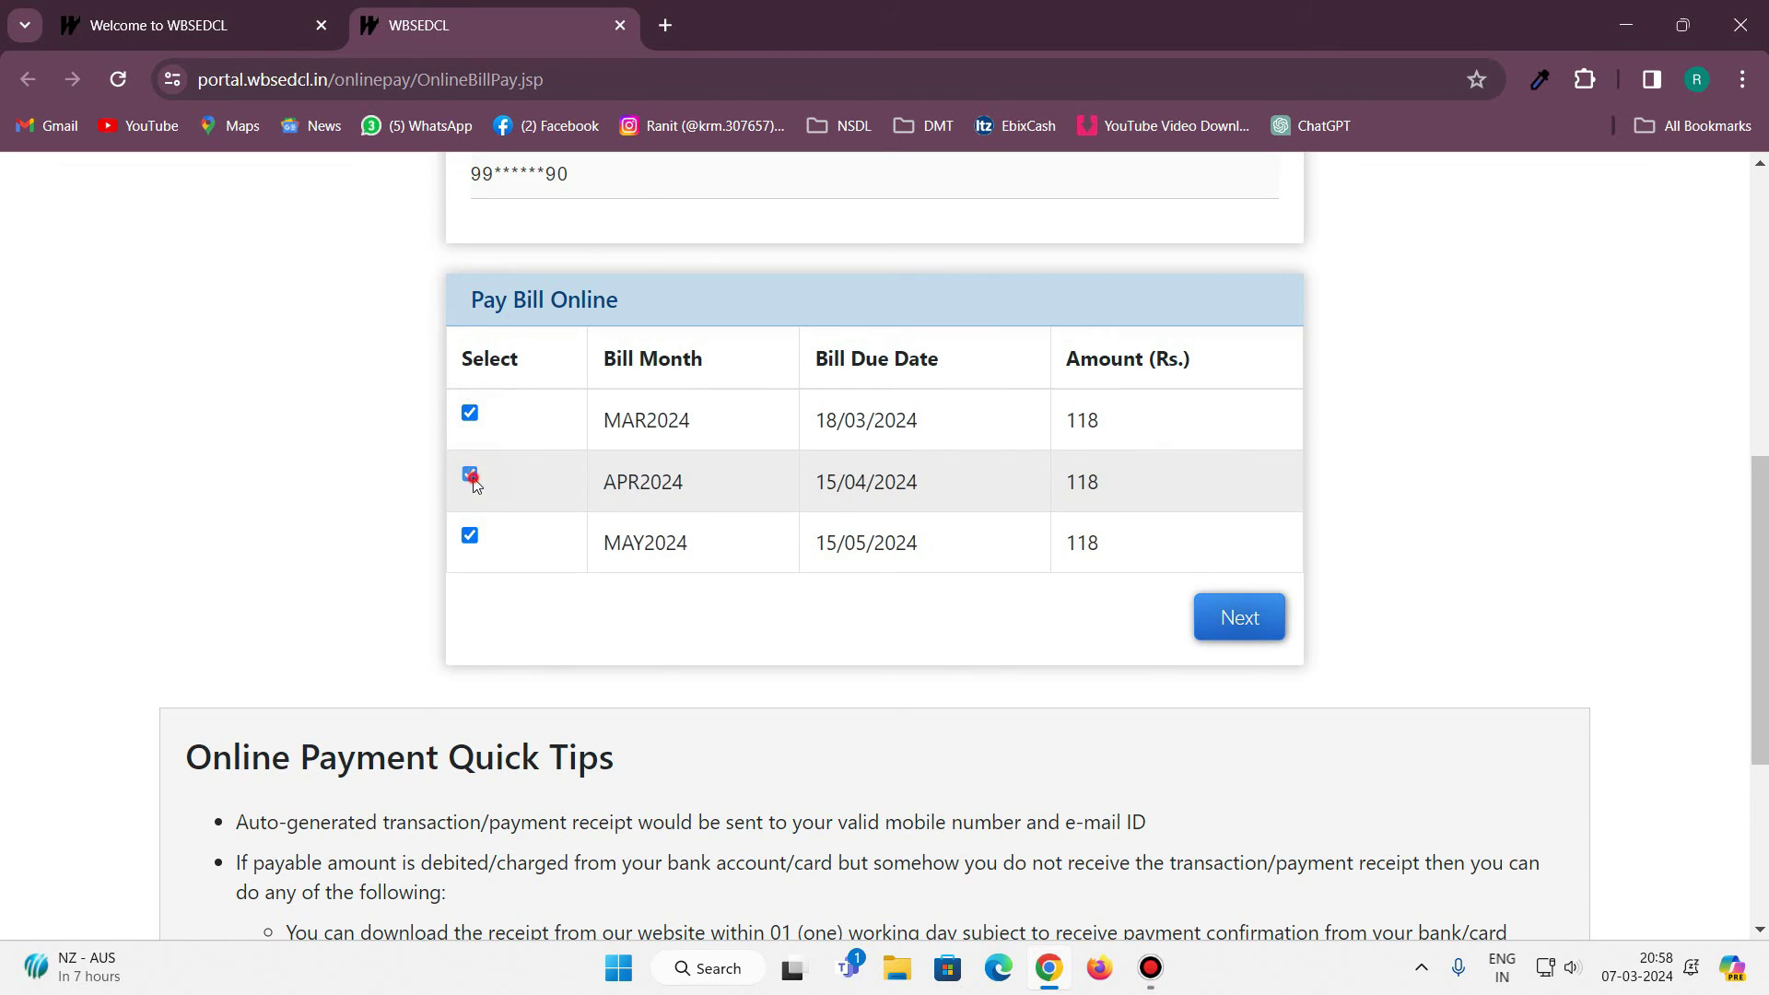
click(470, 475)
click(470, 412)
click(470, 475)
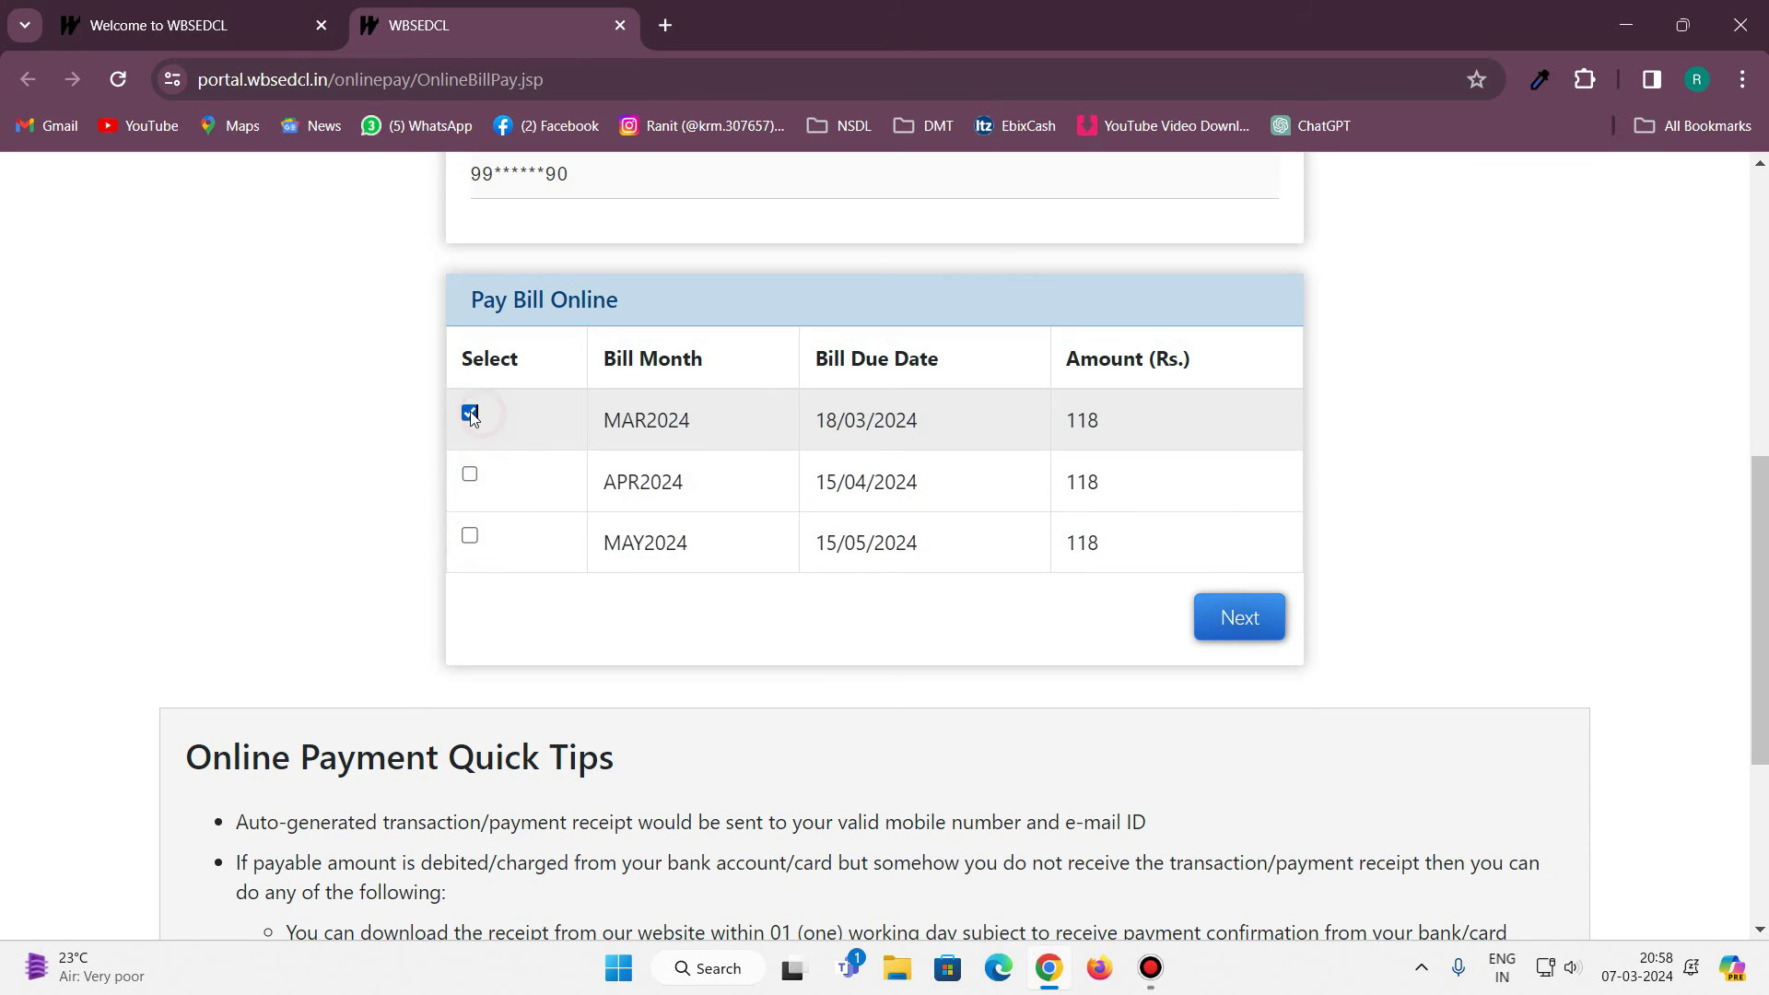
click(470, 413)
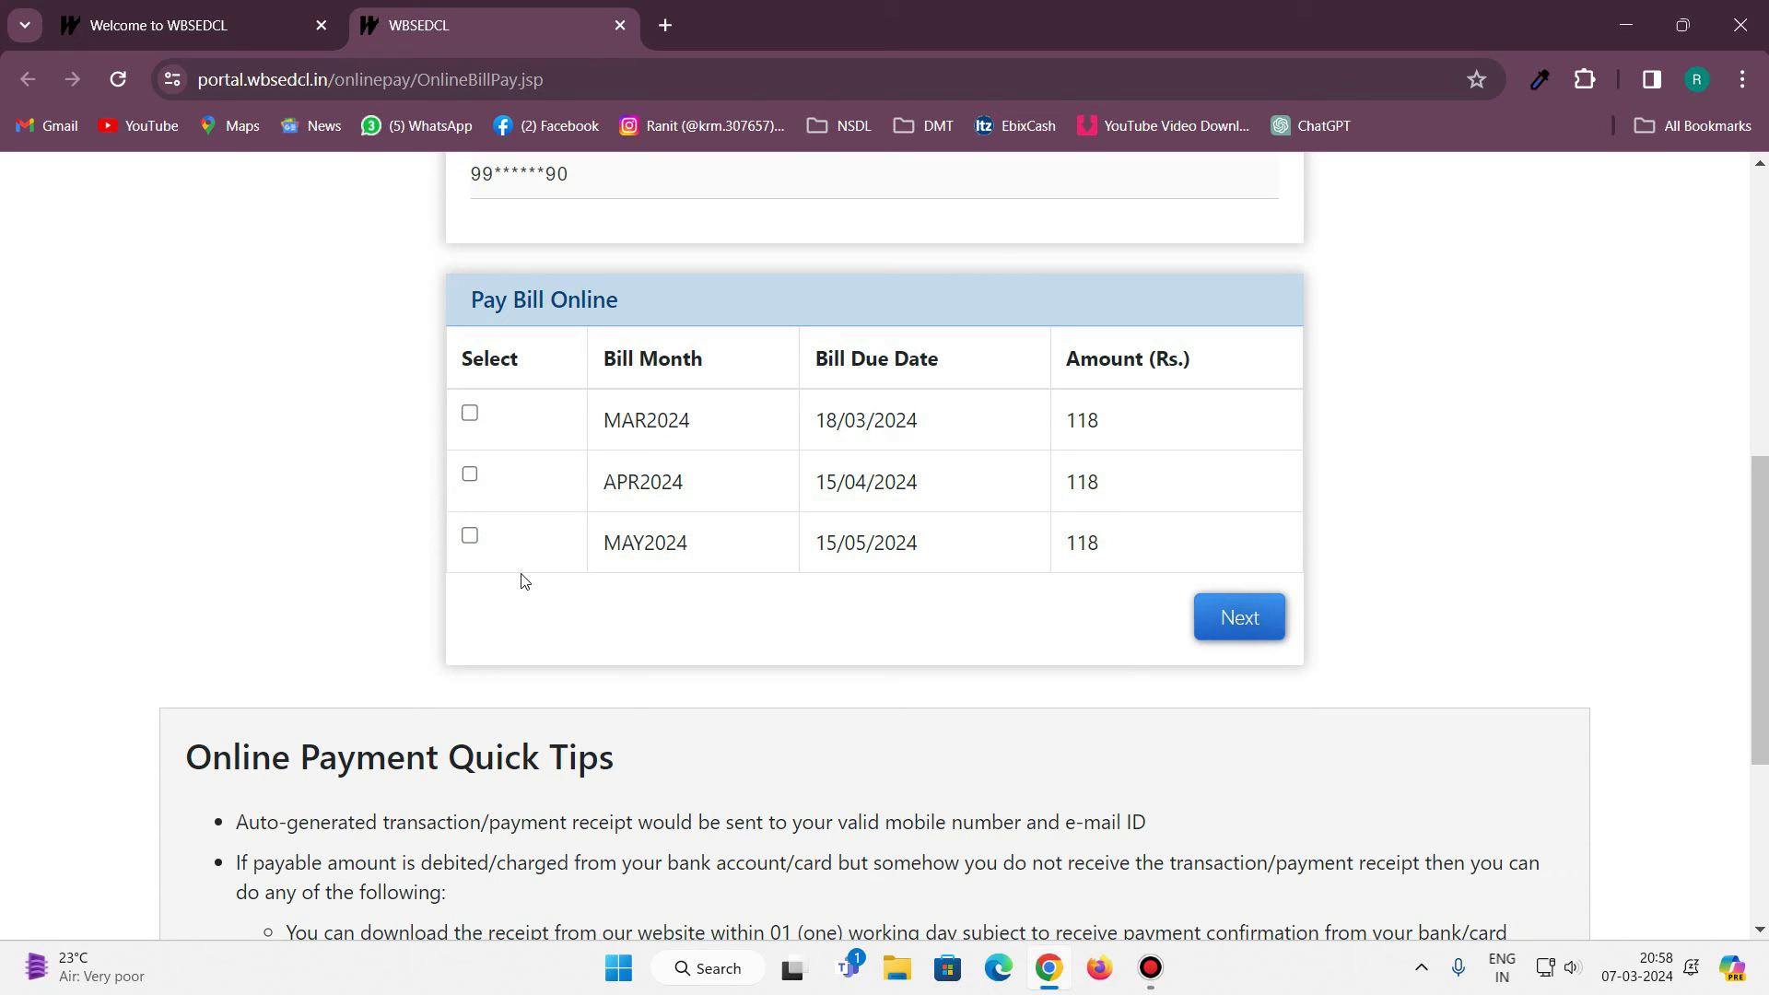
click(470, 537)
click(1256, 633)
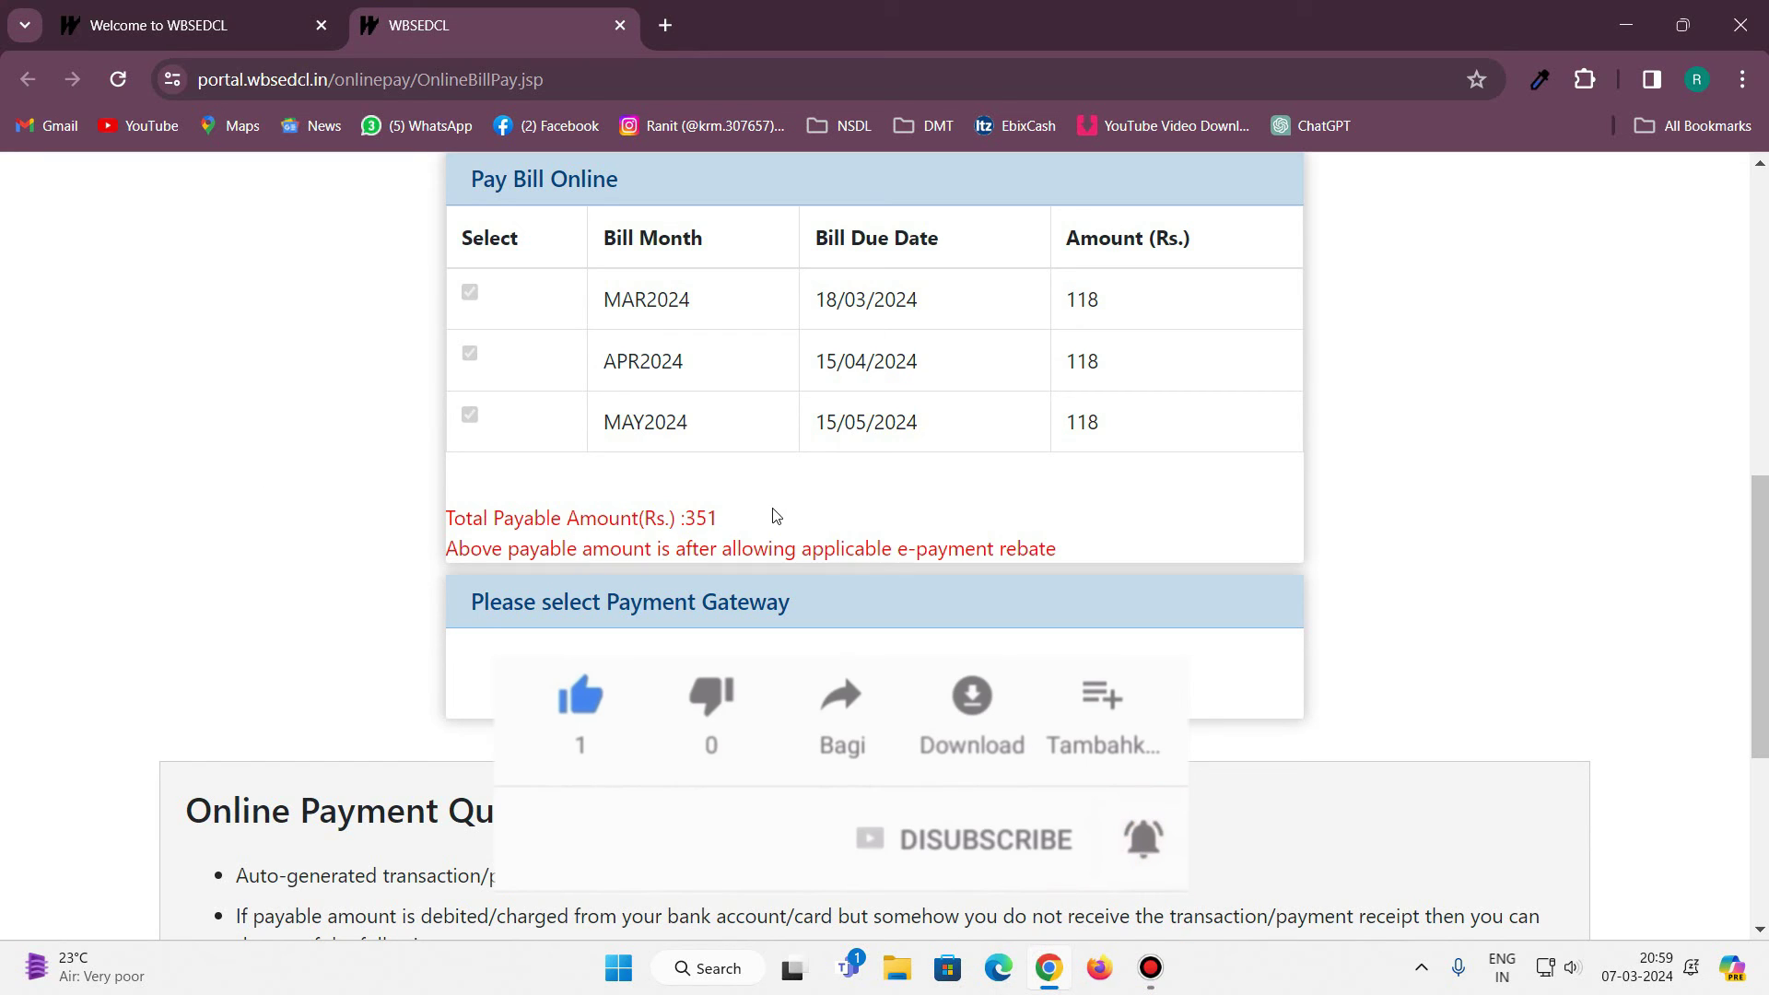
Highlight the Rs. 351 total payable amount to check it.
mouse_move(742, 513)
mouse_down()
mouse_move(666, 518)
mouse_move(727, 524)
mouse_up()
click(715, 549)
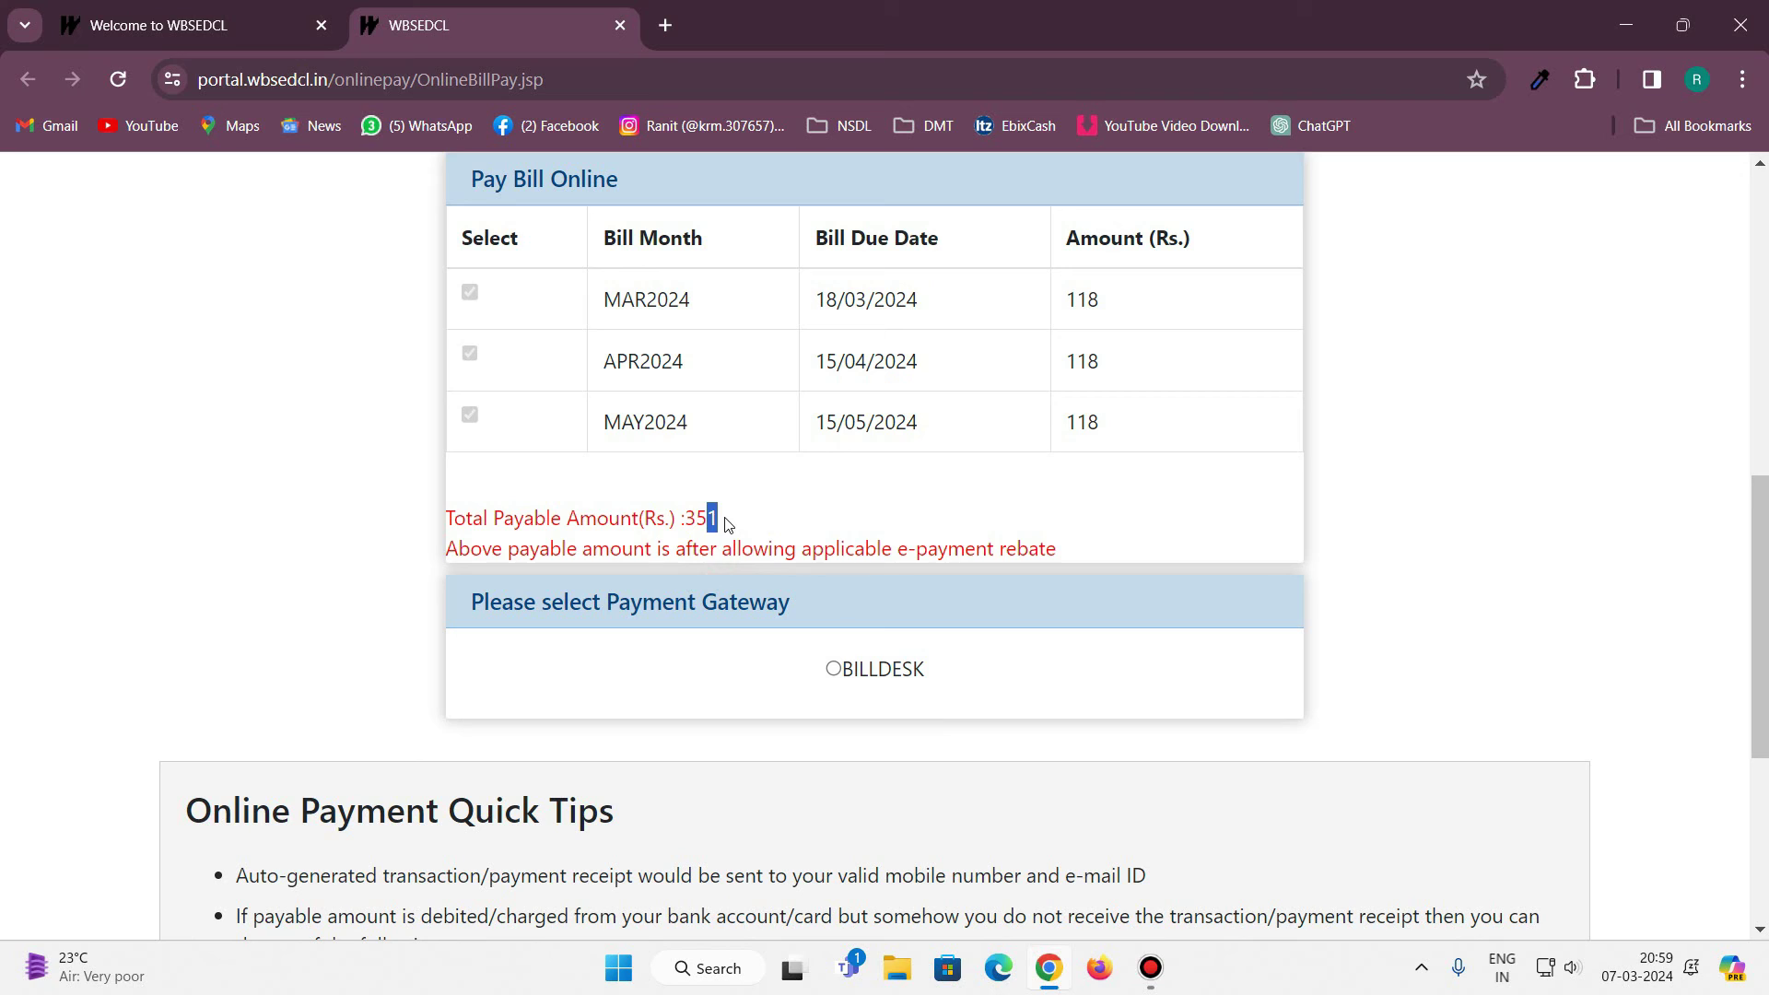
click(728, 524)
Choose the BILLDESK gateway, agree to the terms and conditions, and make the payment.
click(834, 670)
scroll(1102, 826, down, 5)
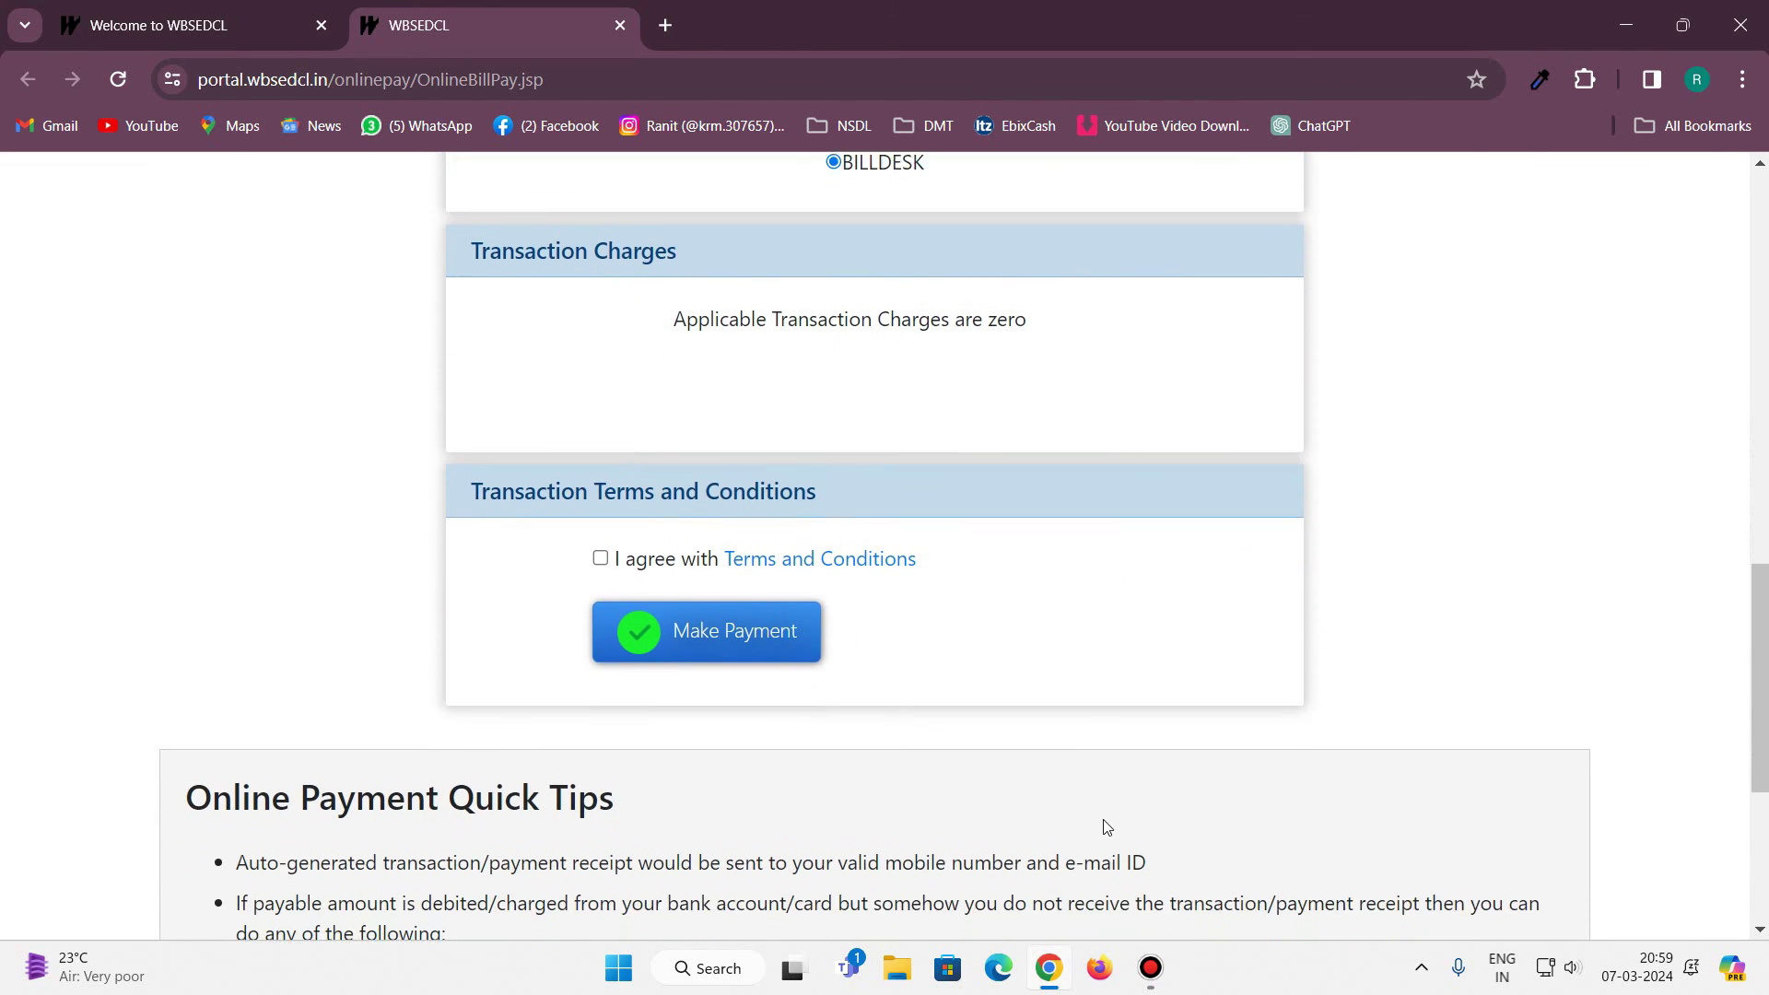
scroll(1106, 826, down, 1)
click(600, 487)
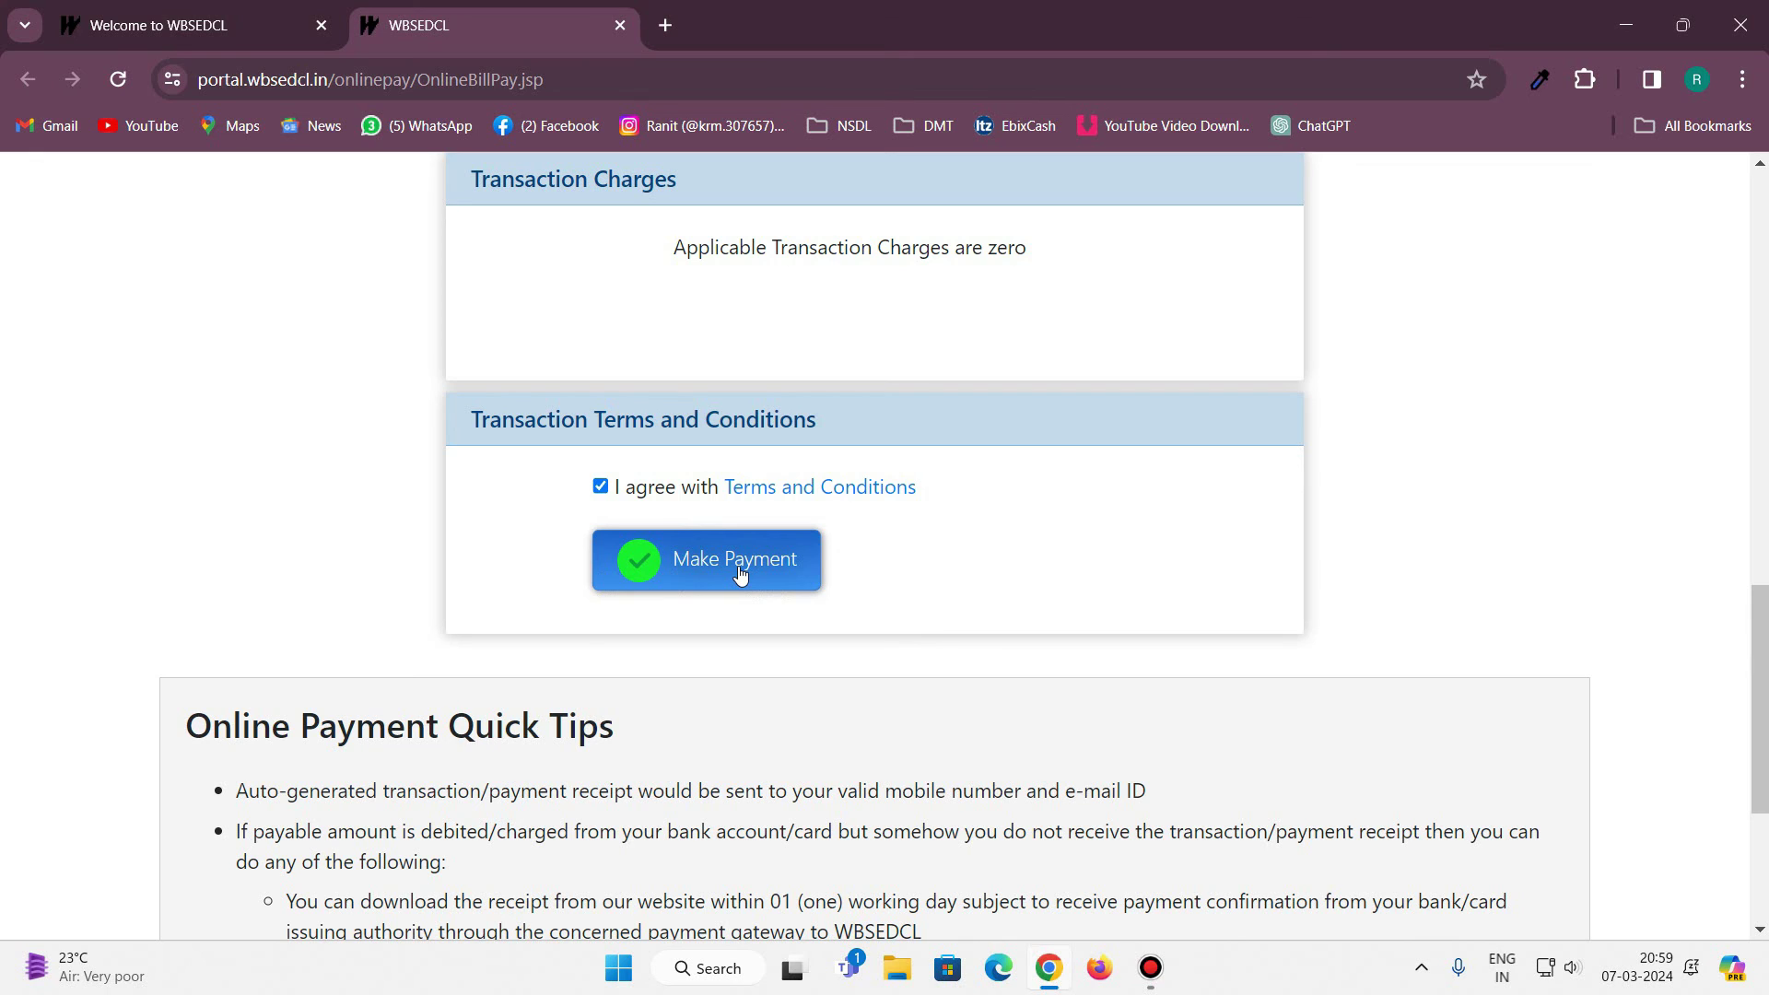
click(739, 571)
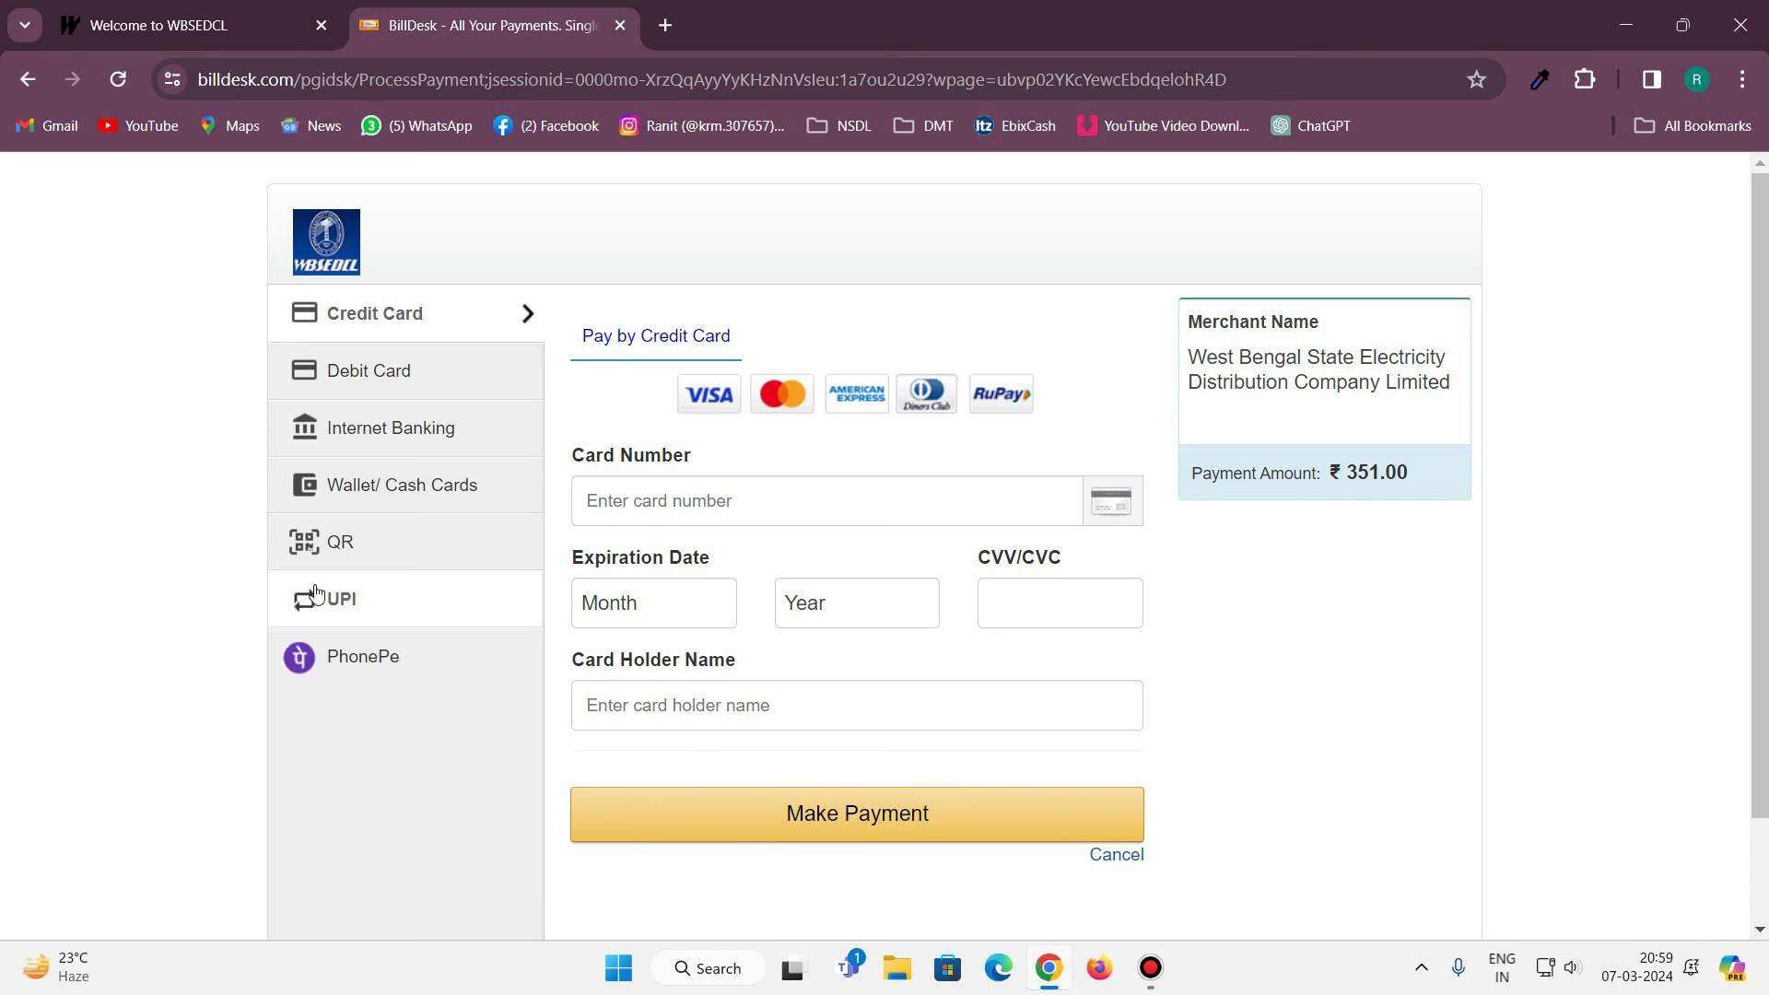
Switch the BillDesk payment method from card to UPI, with BHIM UPI selected.
click(352, 602)
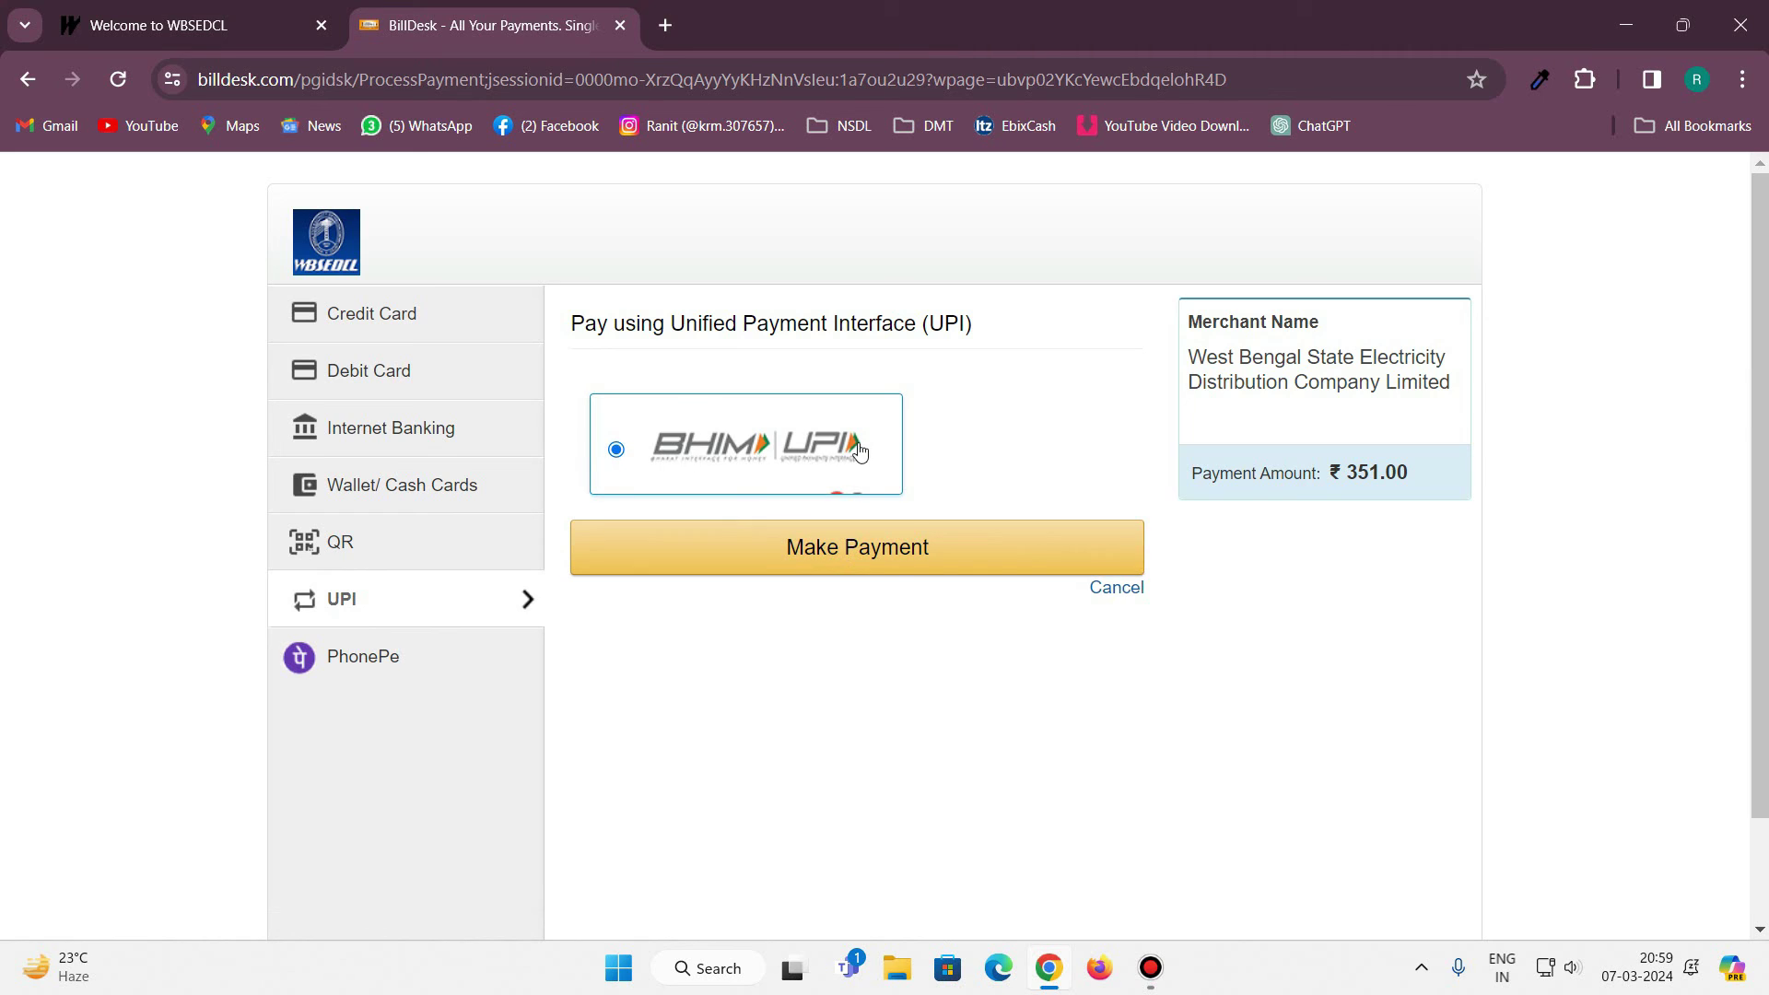
Confirm the ₹351.00 UPI payment and complete it by UPI ID or QR code.
click(845, 556)
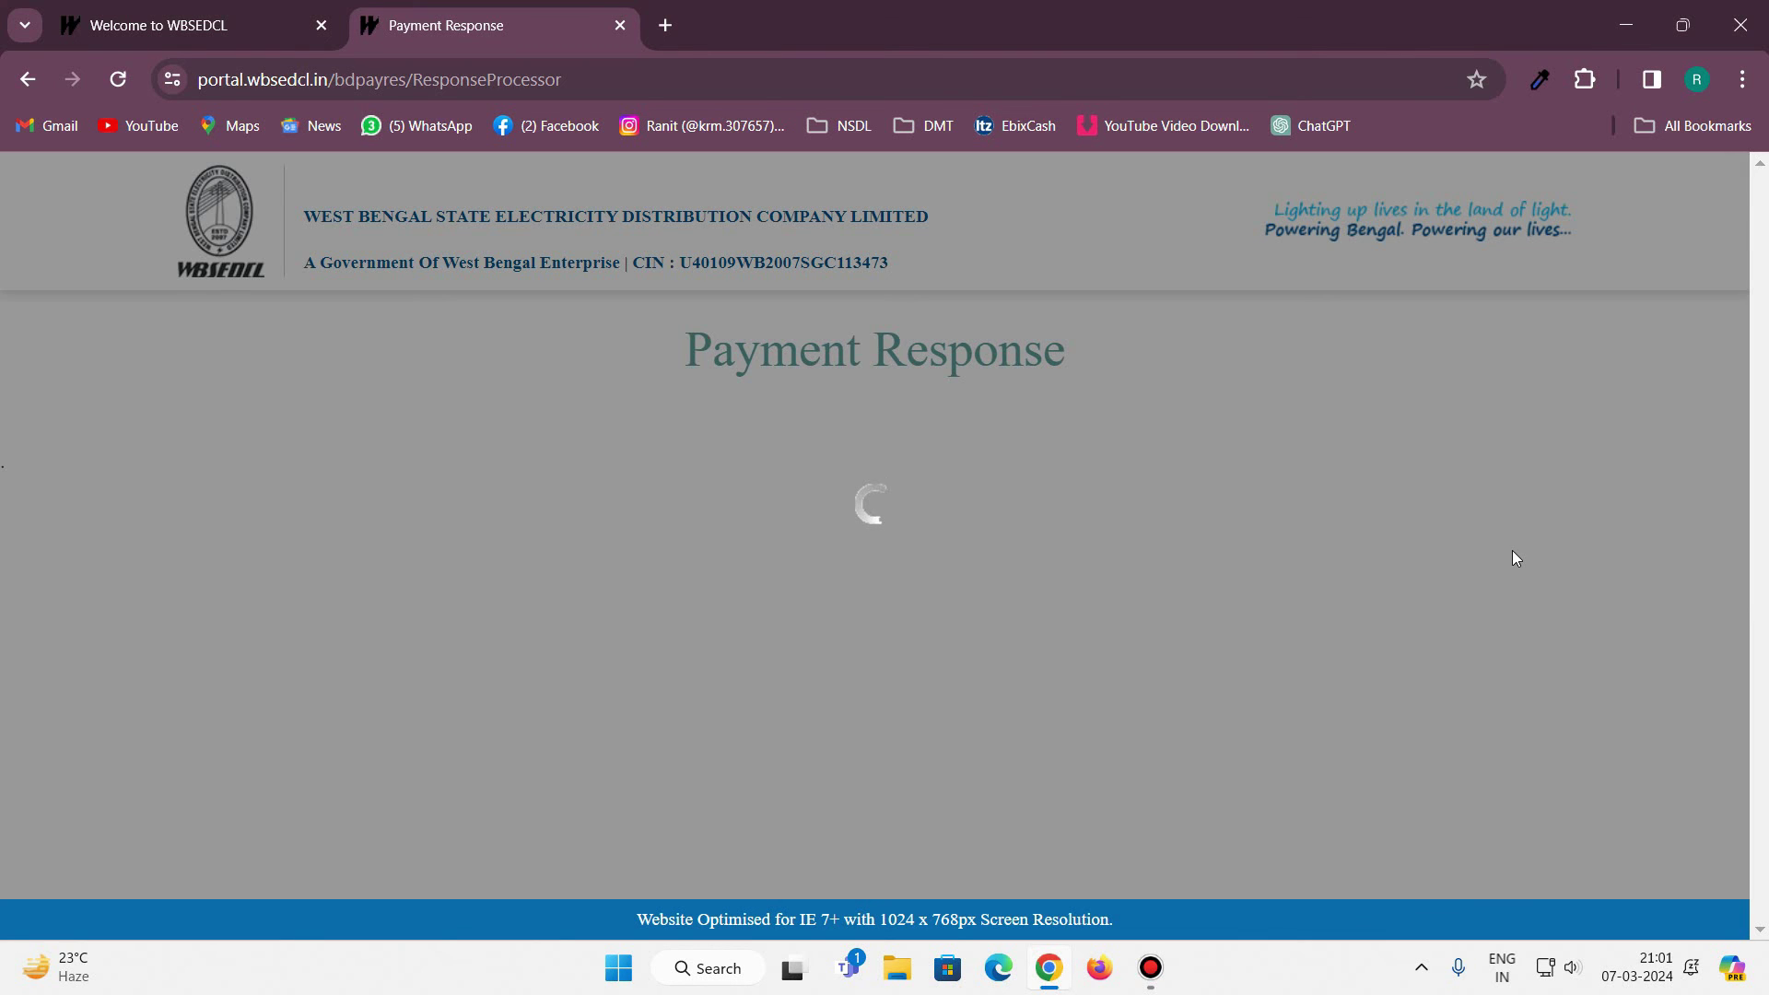
Check the 351.00 payment confirmation and transaction ID, then return to the 'Welcome to WBSEDCL' tab.
scroll(1479, 571, down, 1)
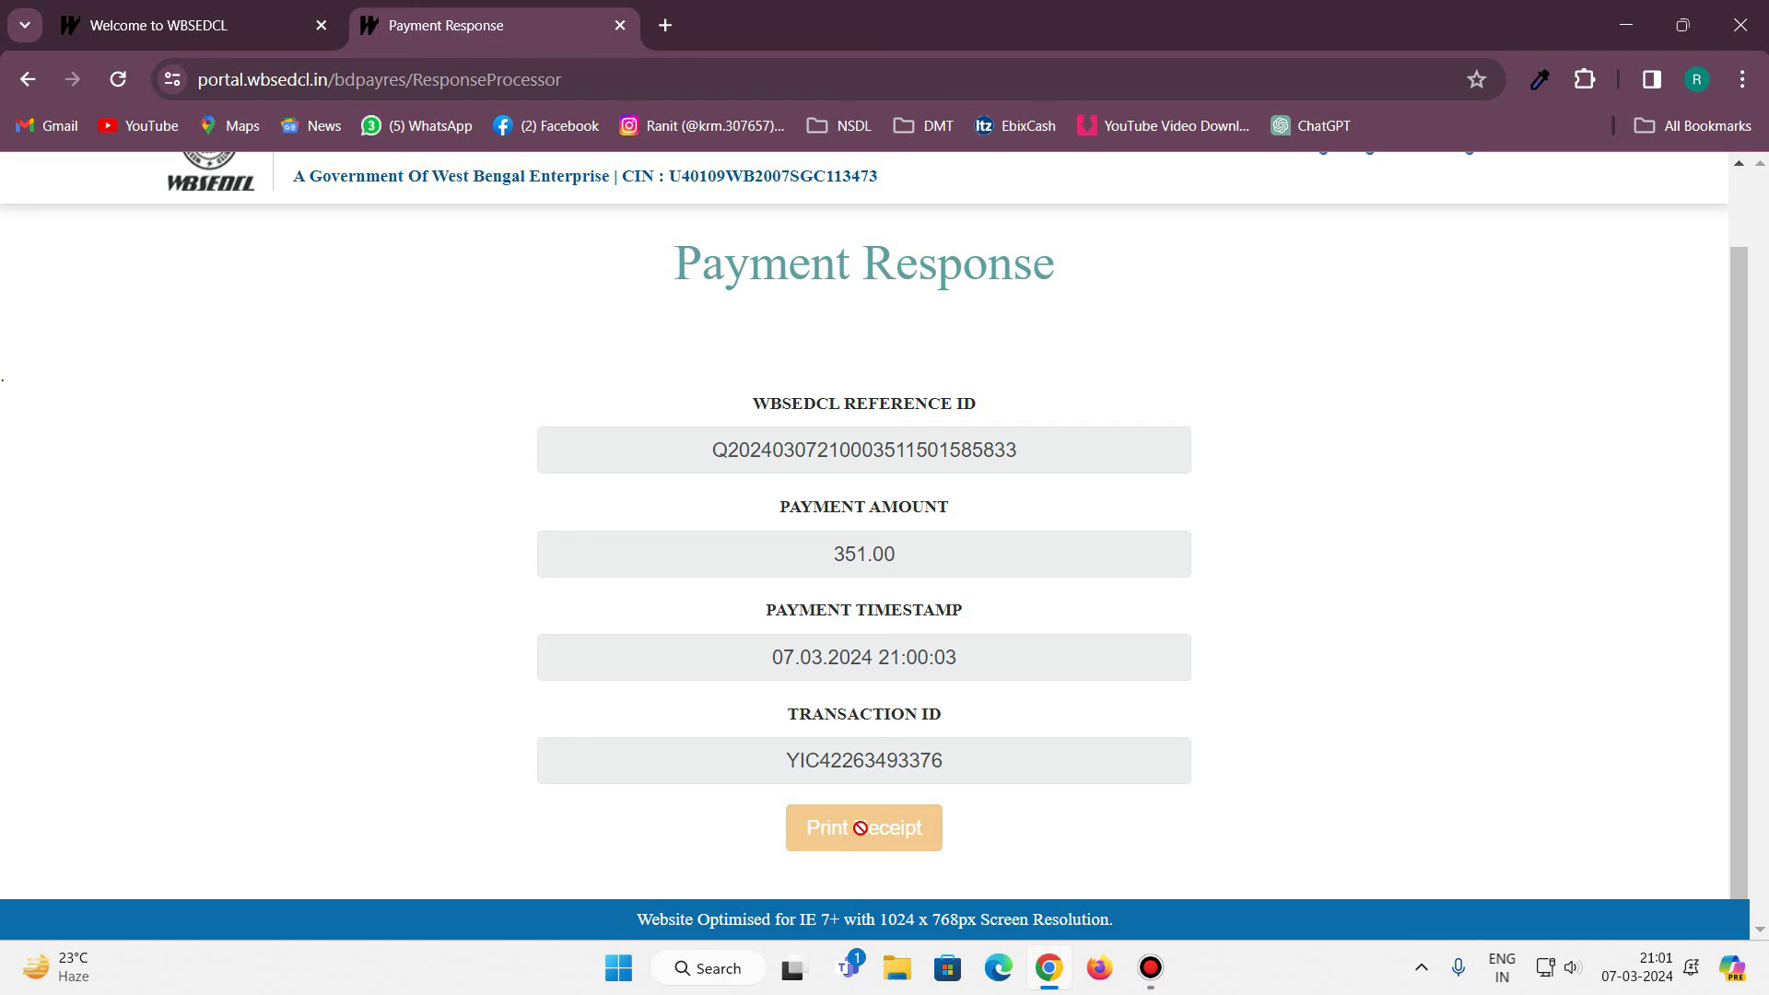
scroll(1112, 712, up, 1)
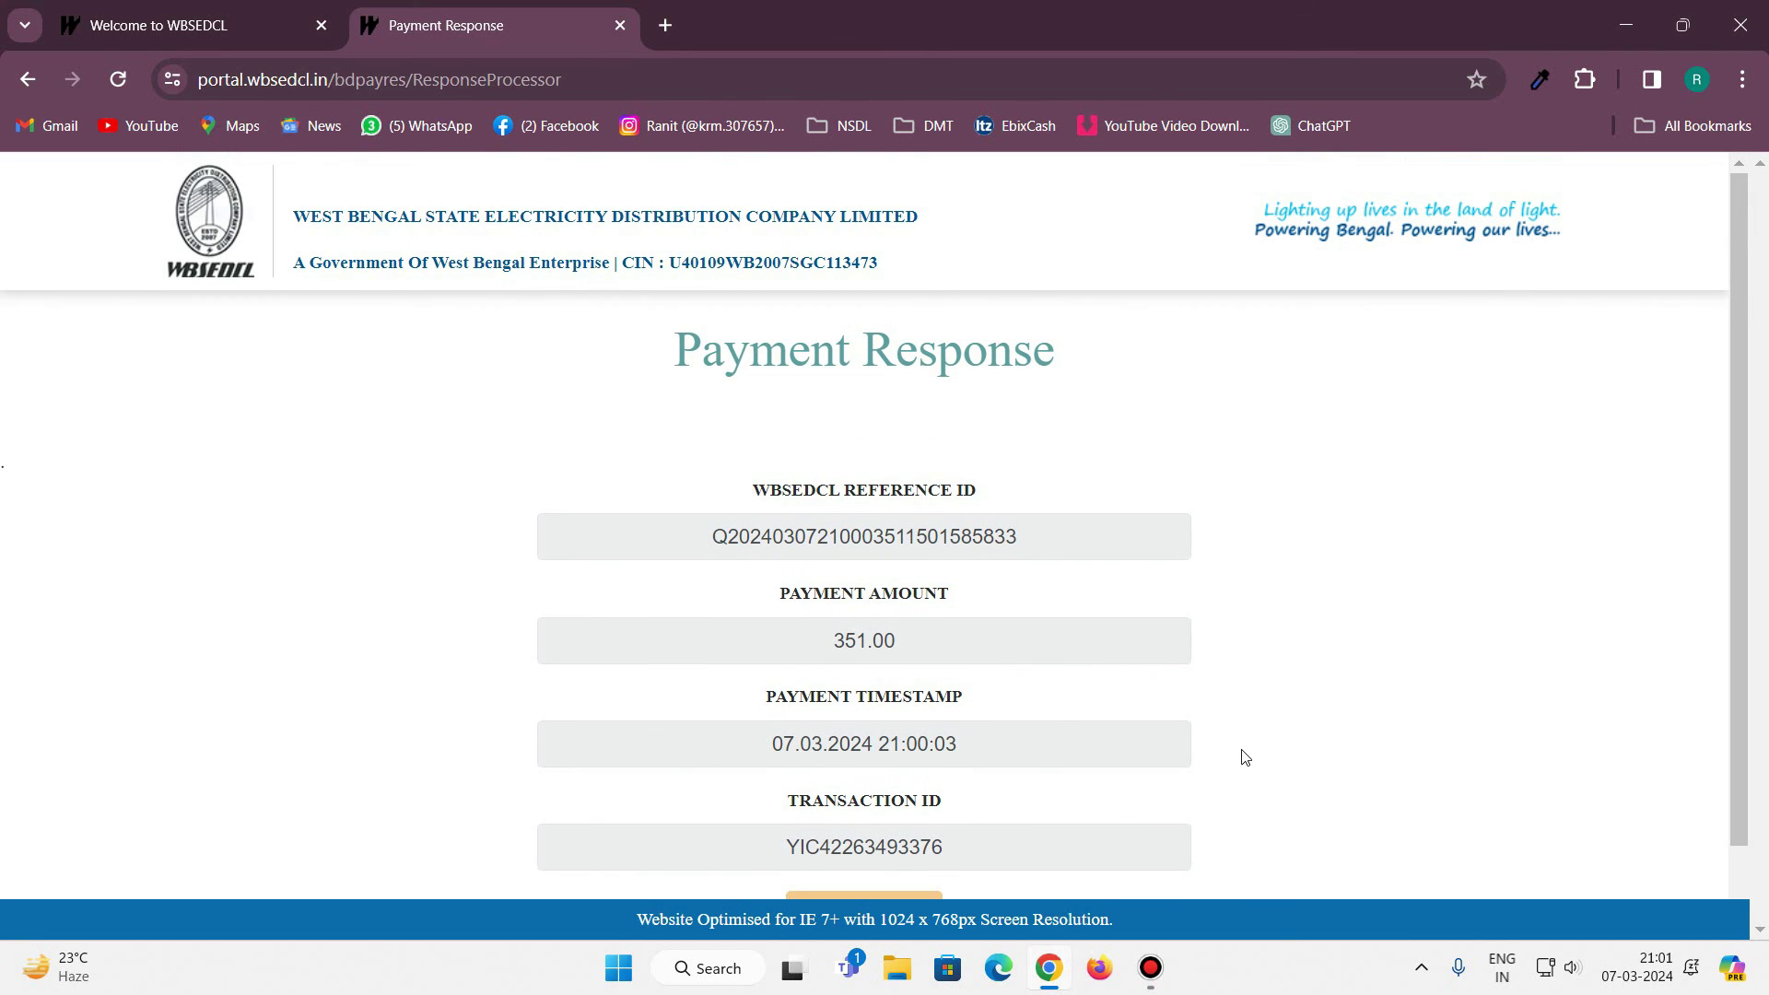
scroll(1245, 756, down, 1)
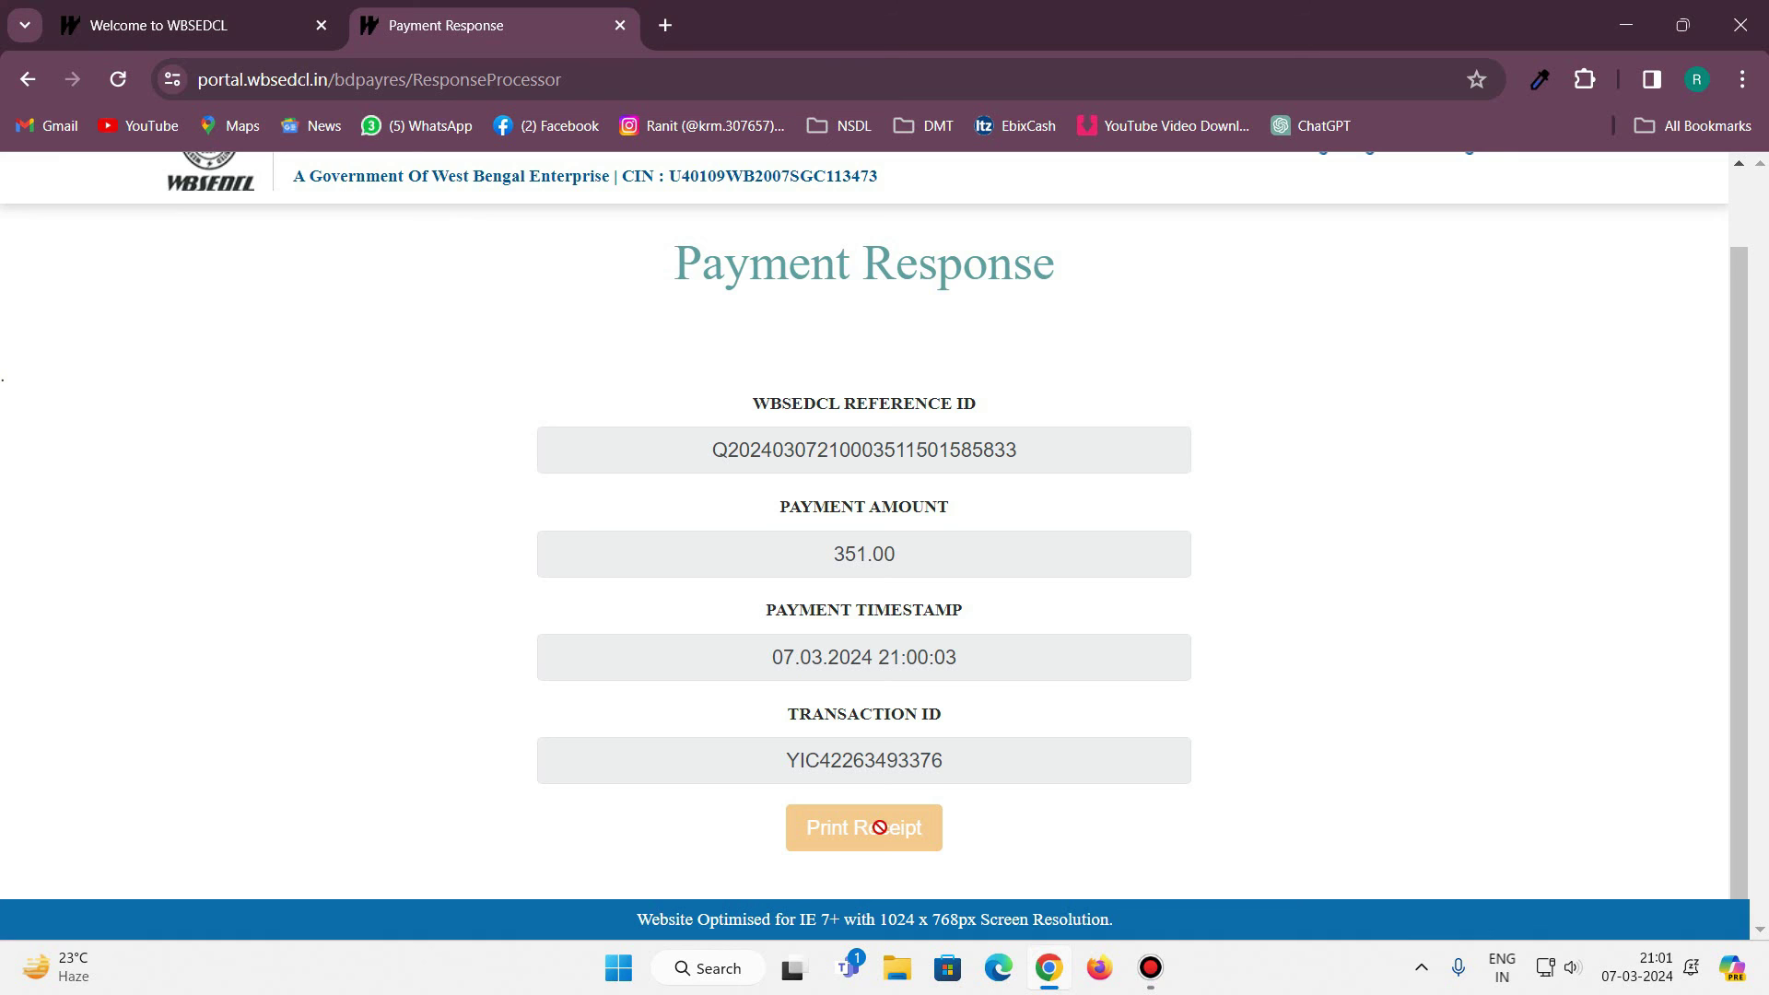
scroll(912, 794, up, 1)
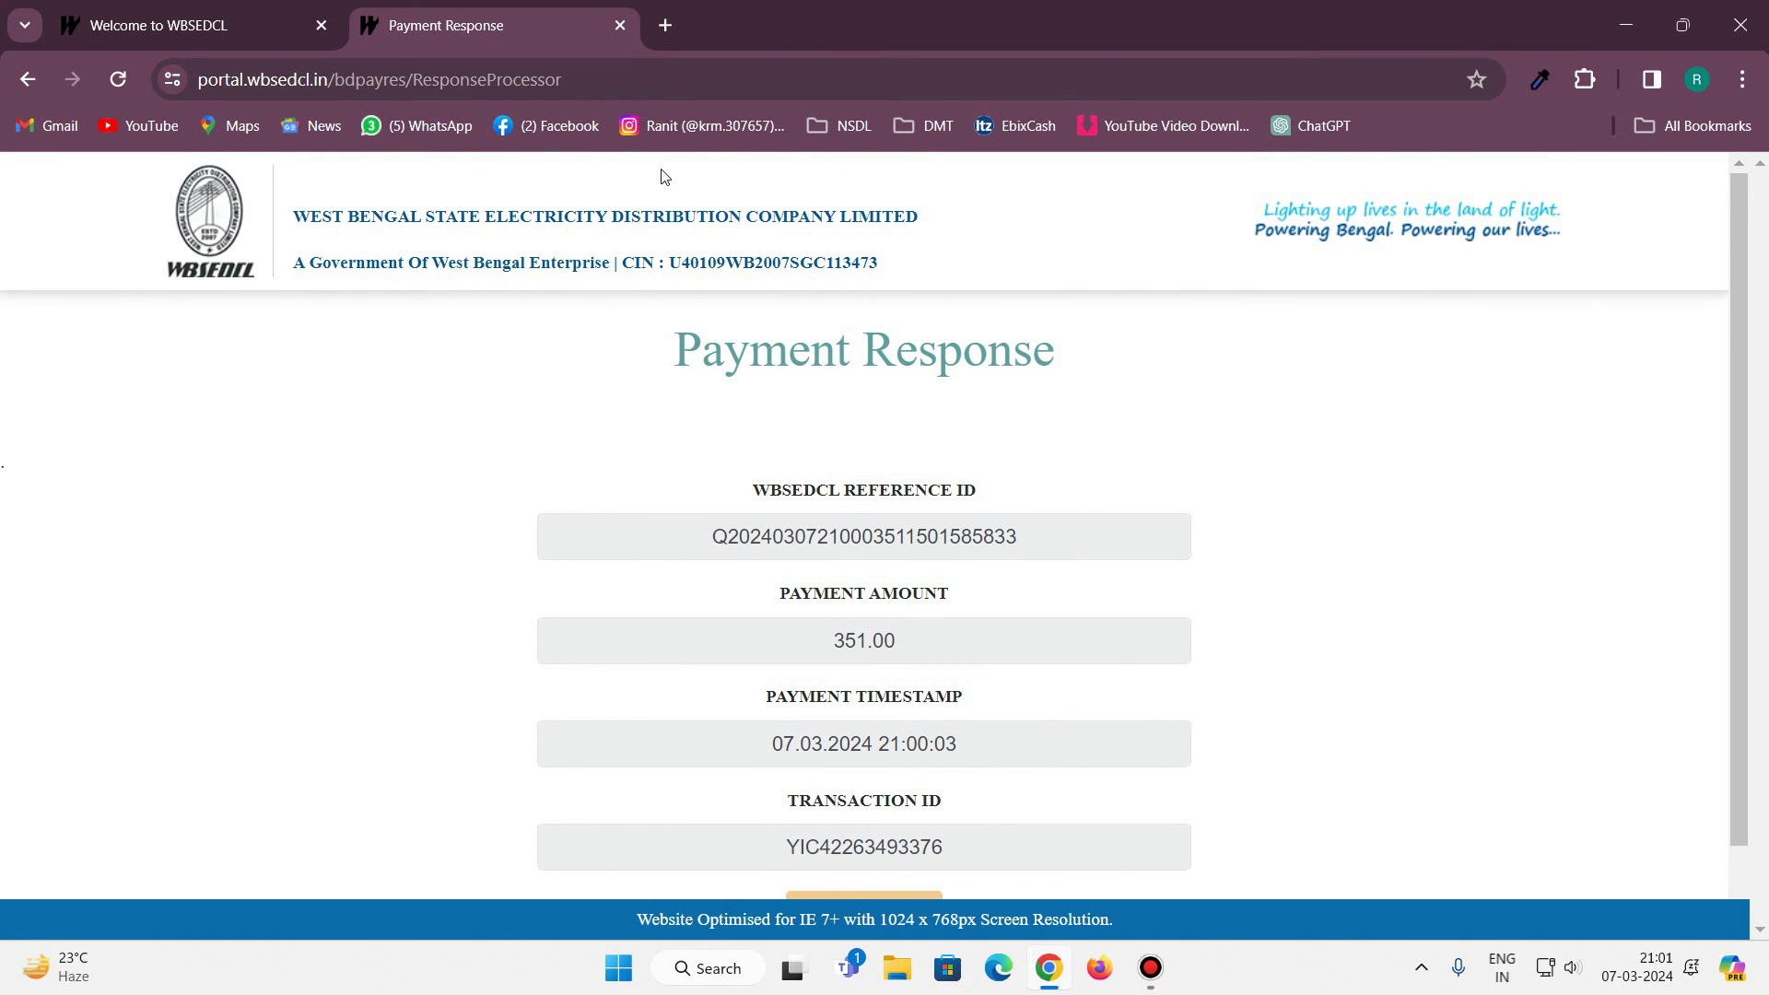
mouse_move(175, 7)
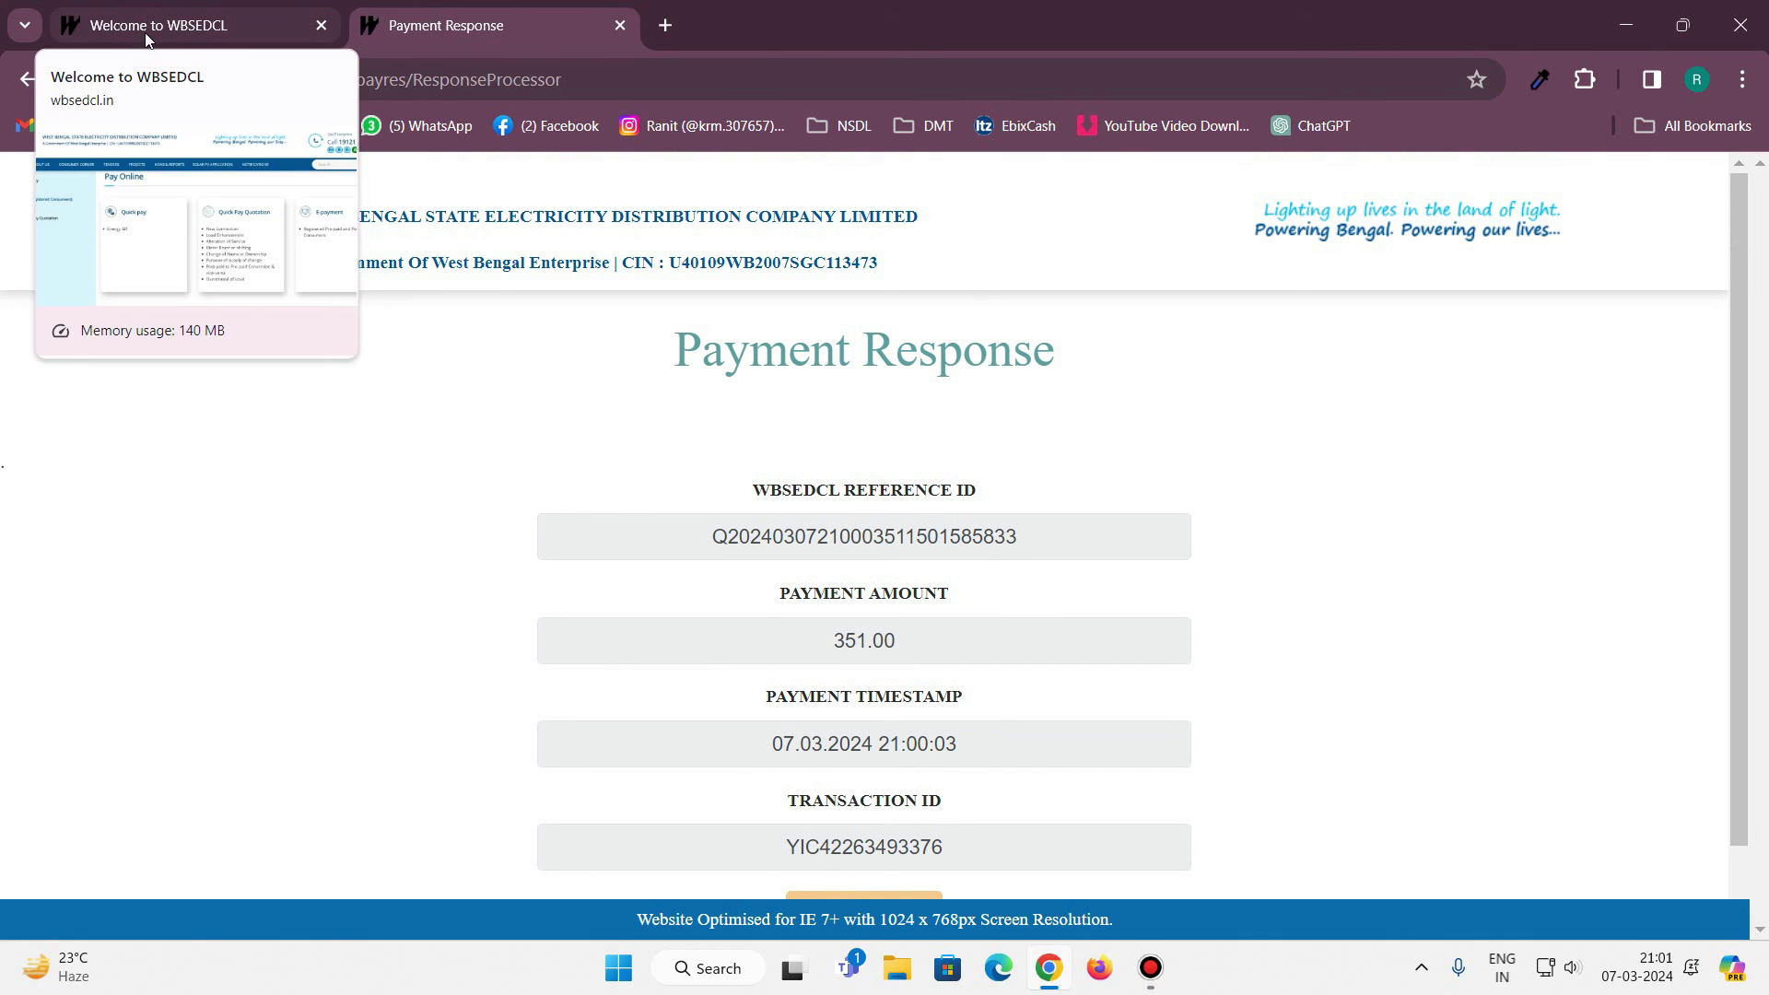
click(144, 25)
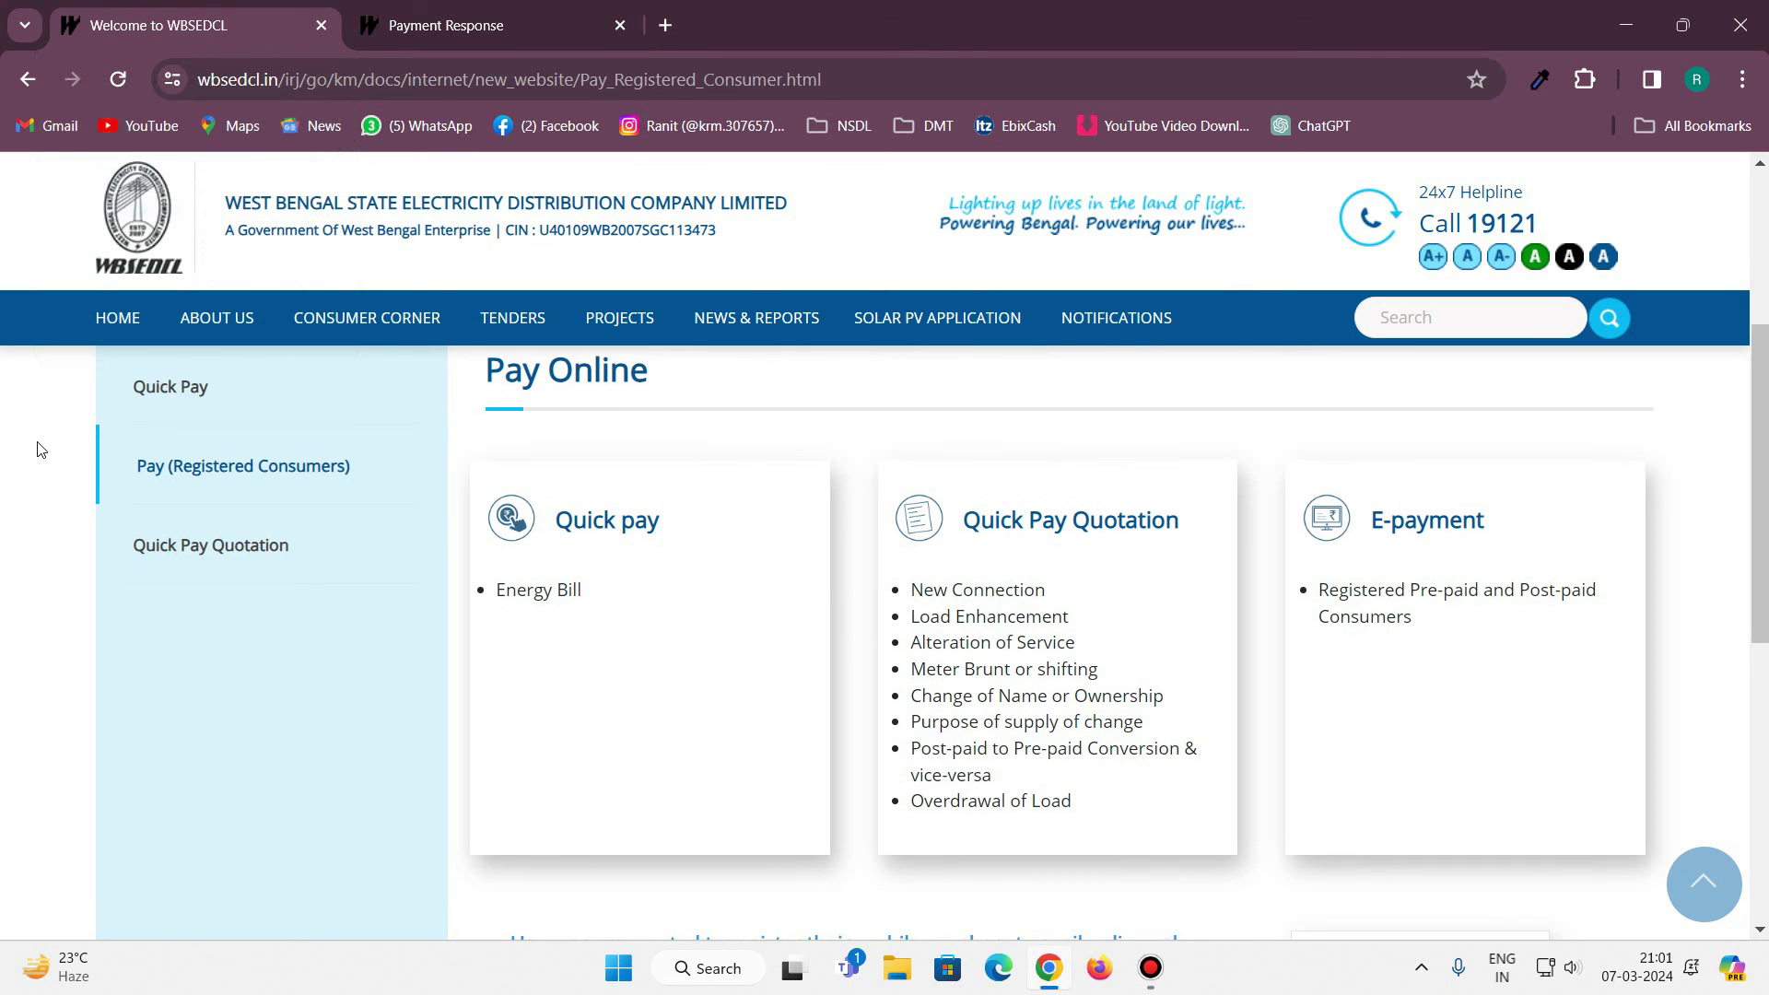
Close the Chrome window holding the WBSEDCL Pay Online page.
scroll(40, 446, up, 2)
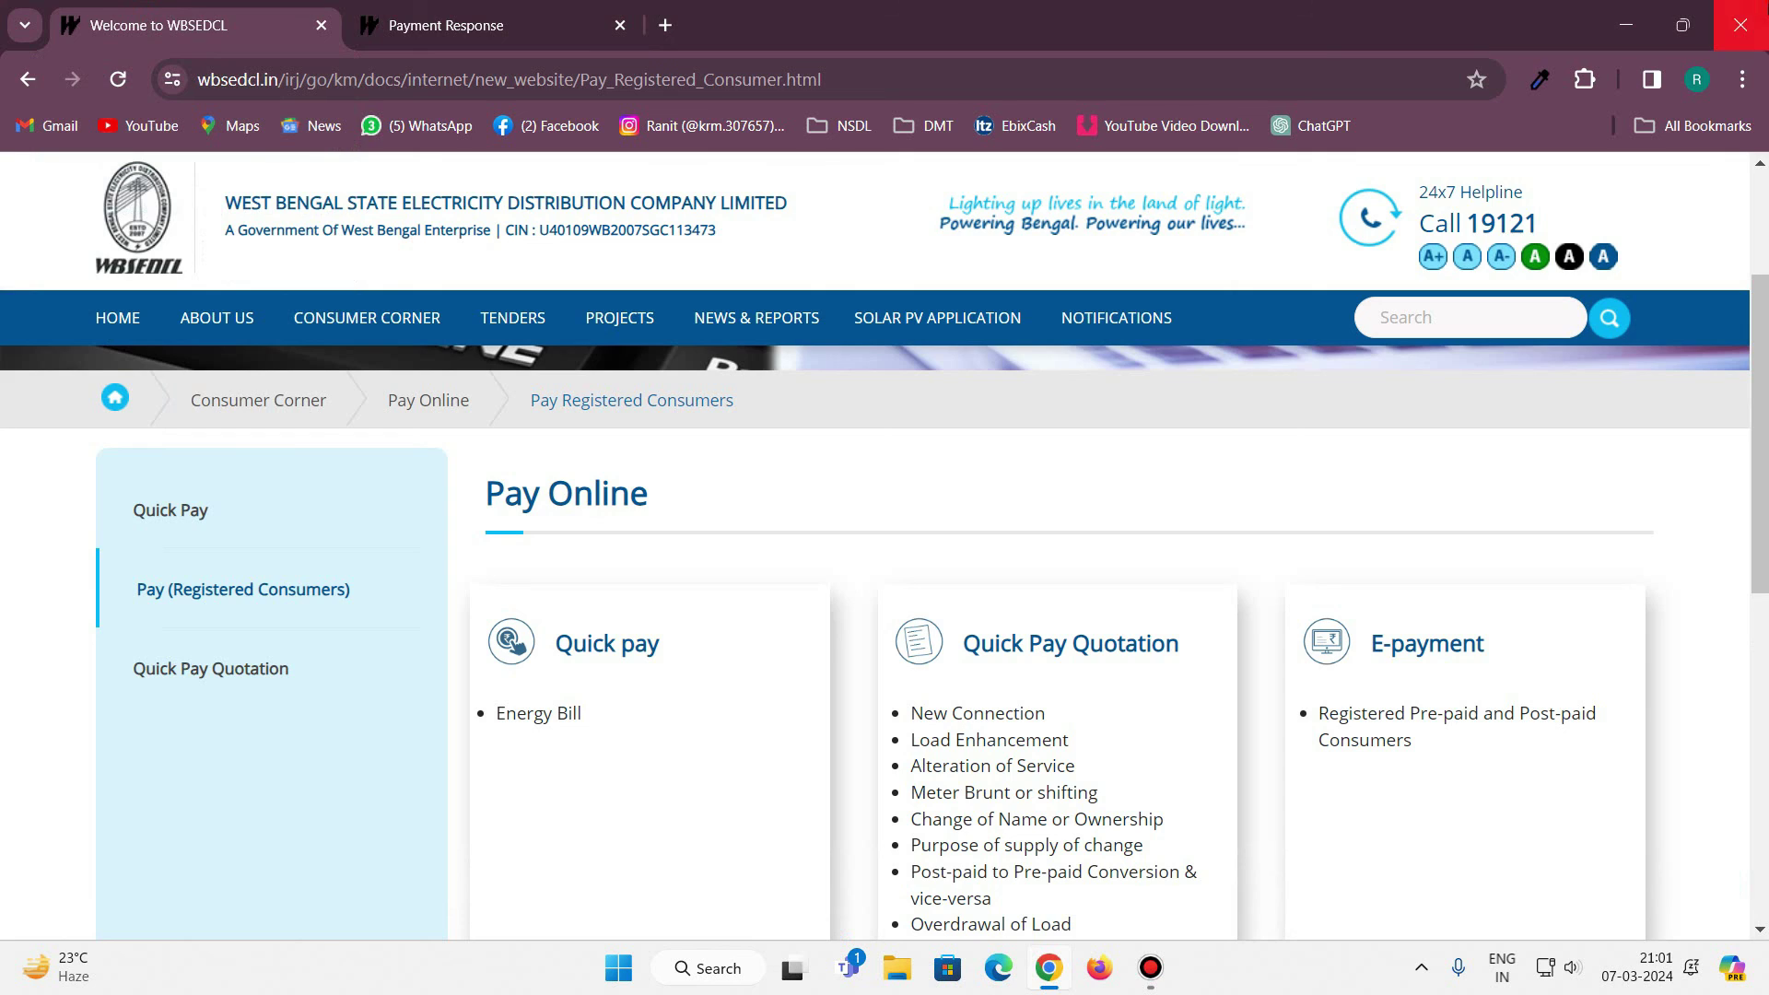
click(1741, 25)
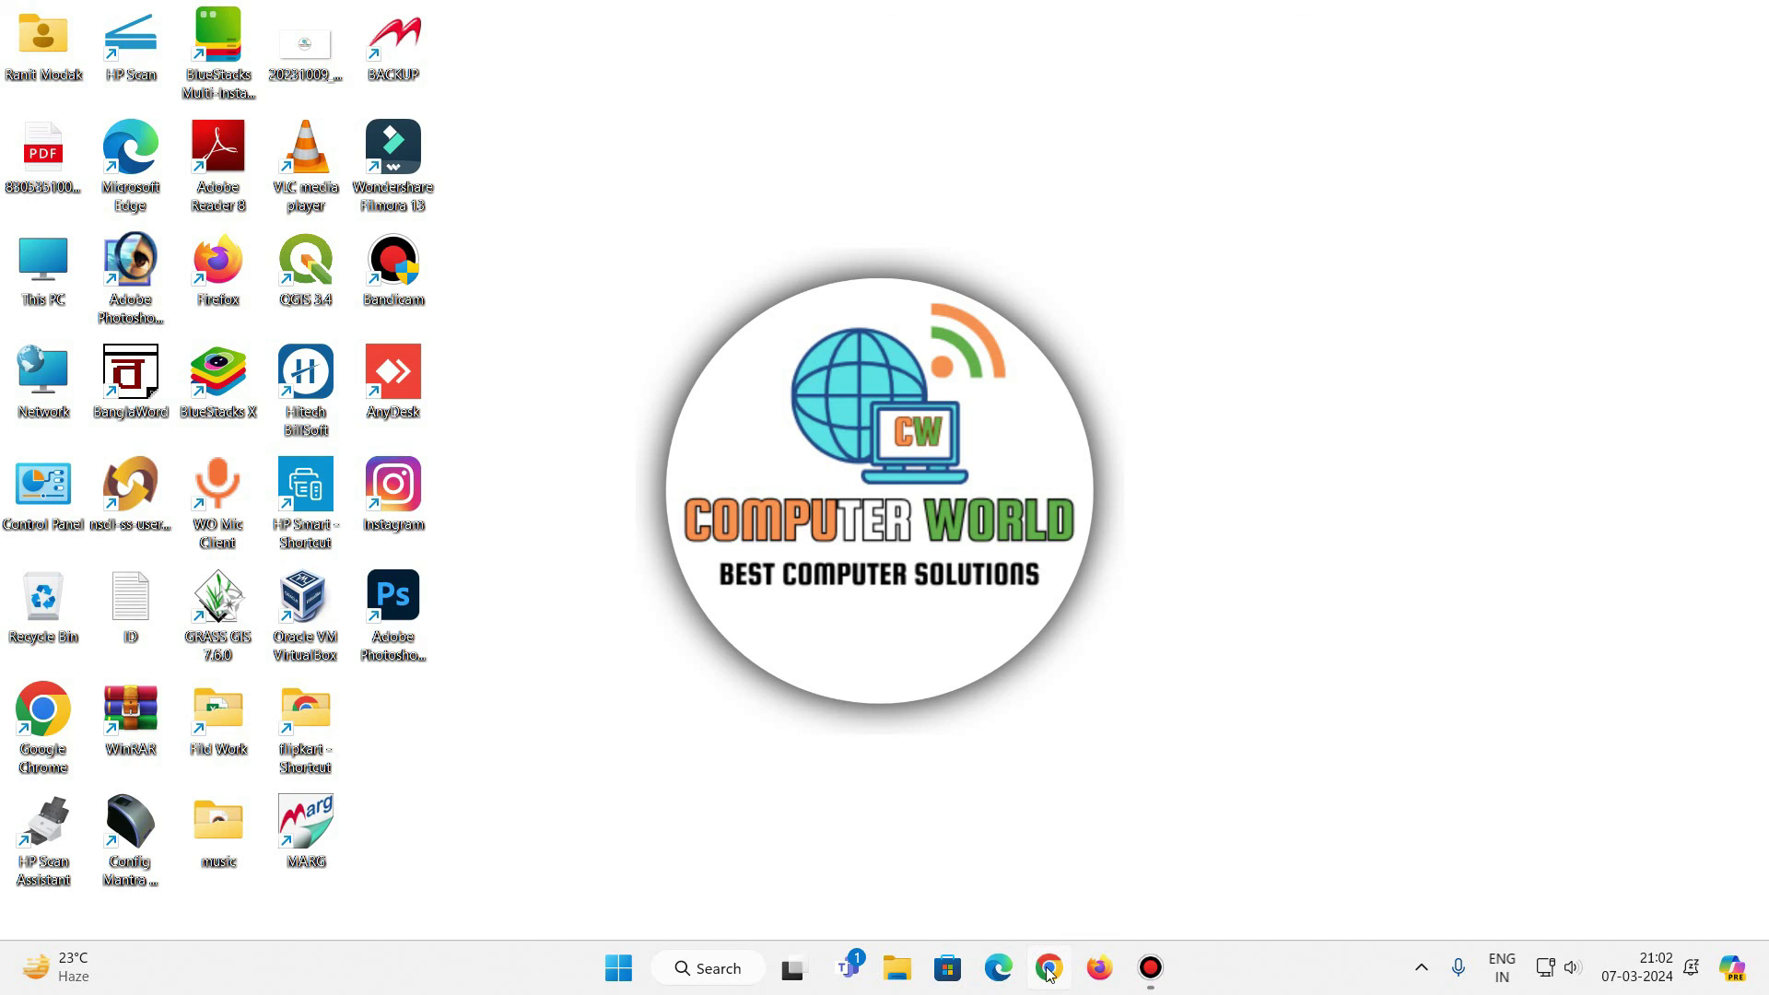
Search Google for WBSEDCL and open the 'Welcome to WBSEDCL' homepage result.
click(1049, 968)
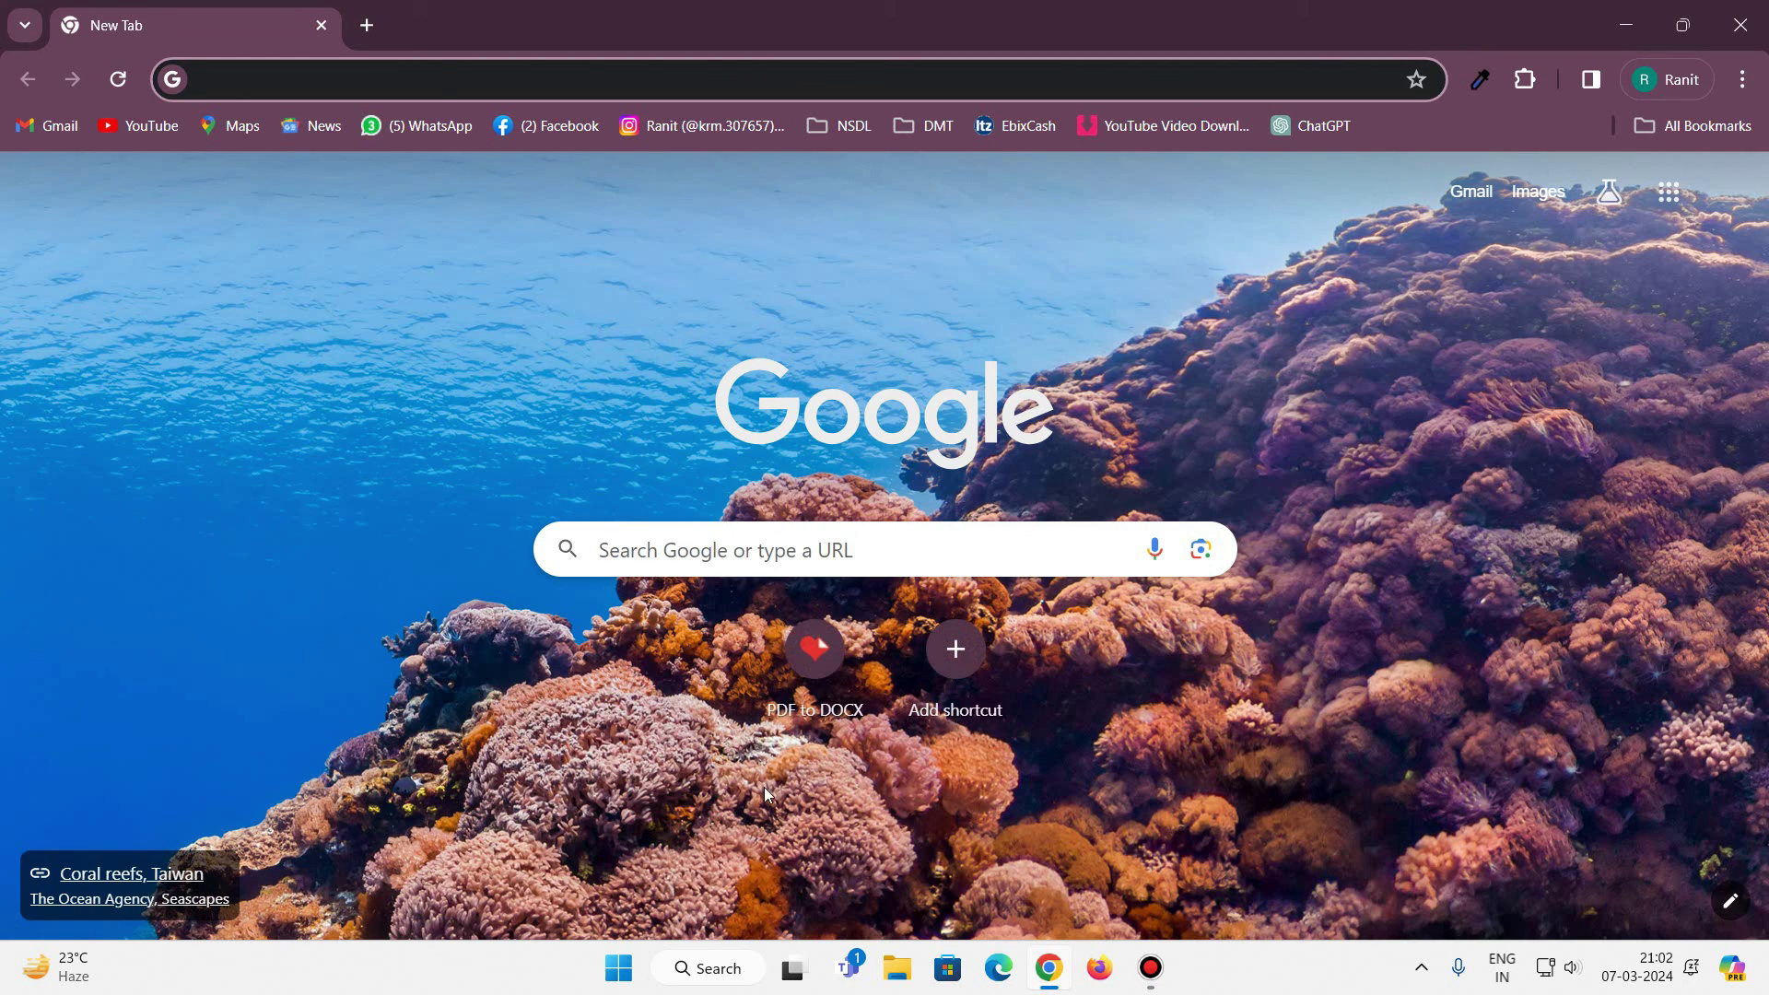
click(706, 550)
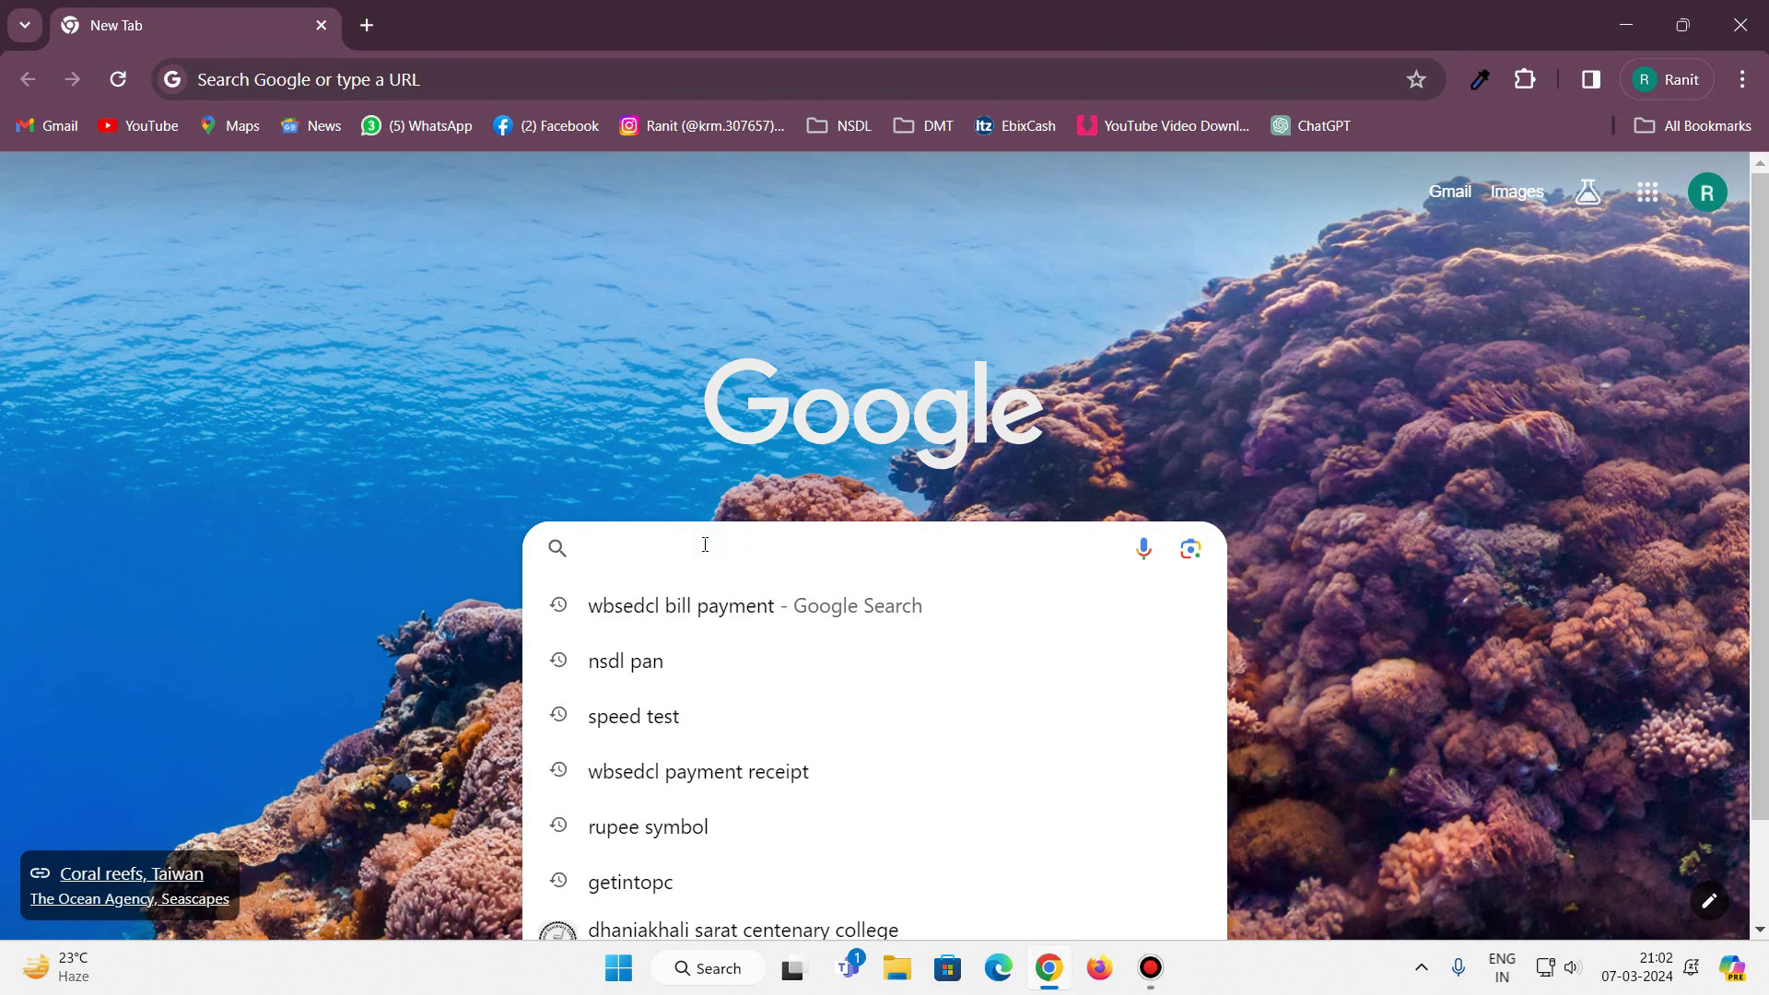
text(W)
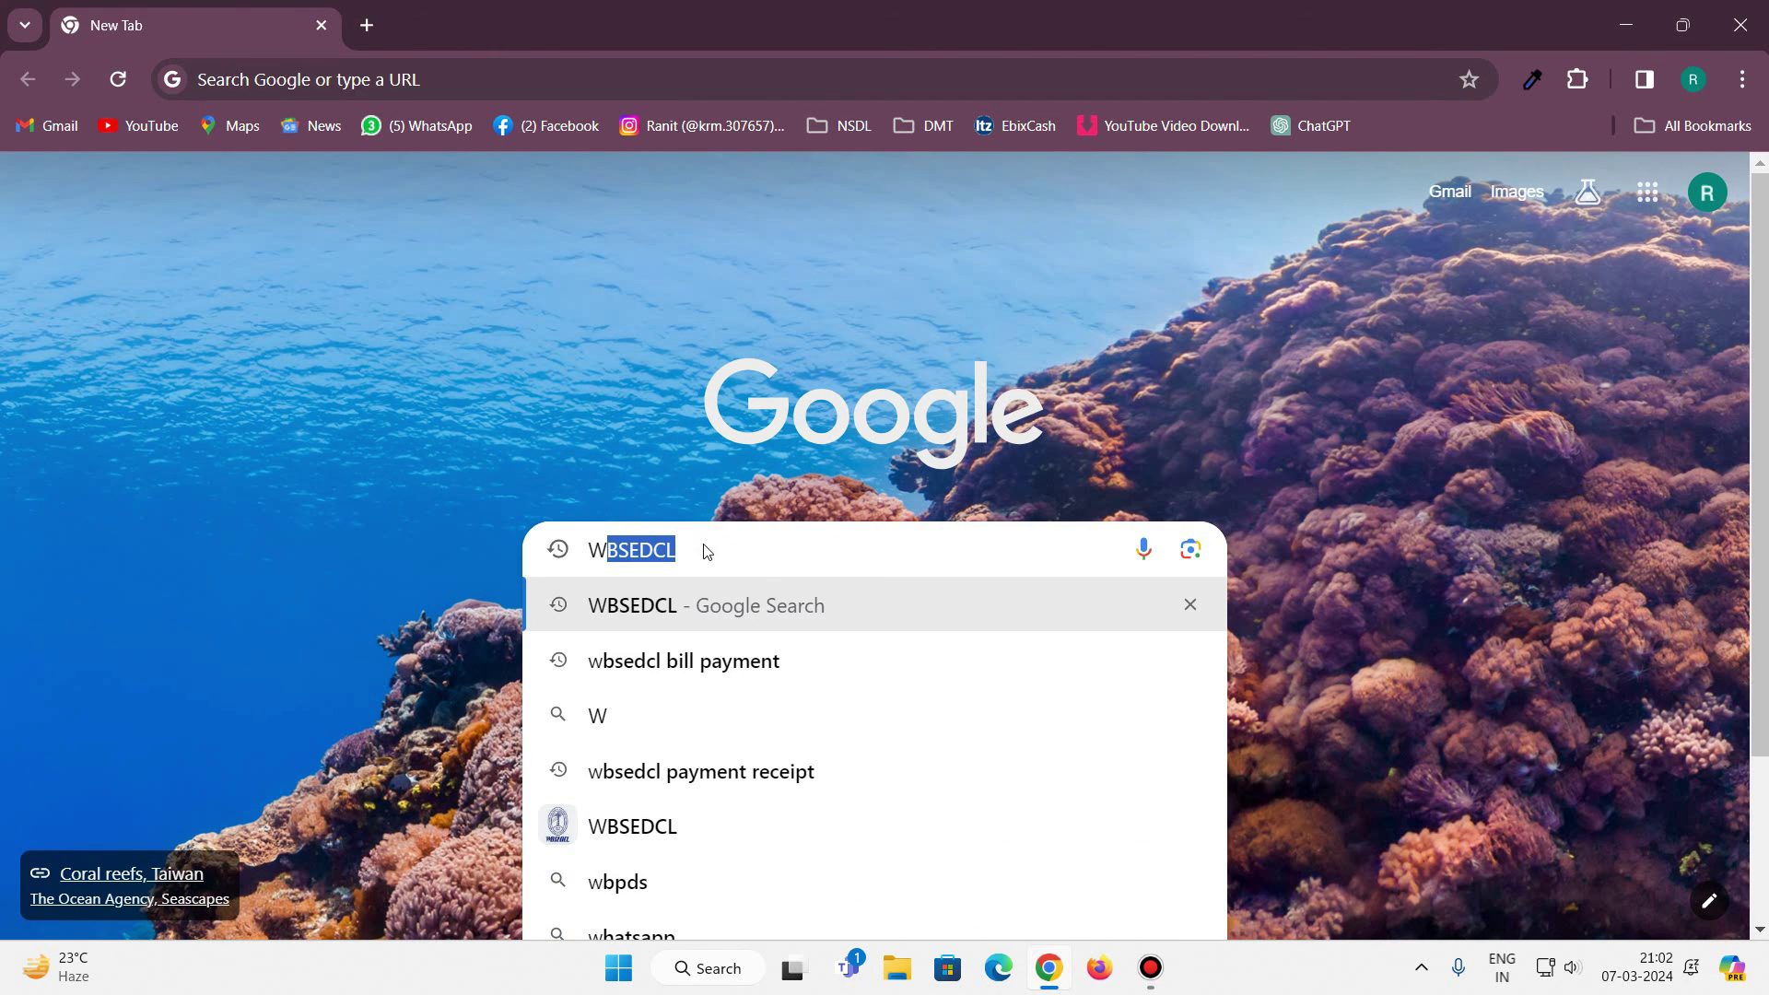
key(Return)
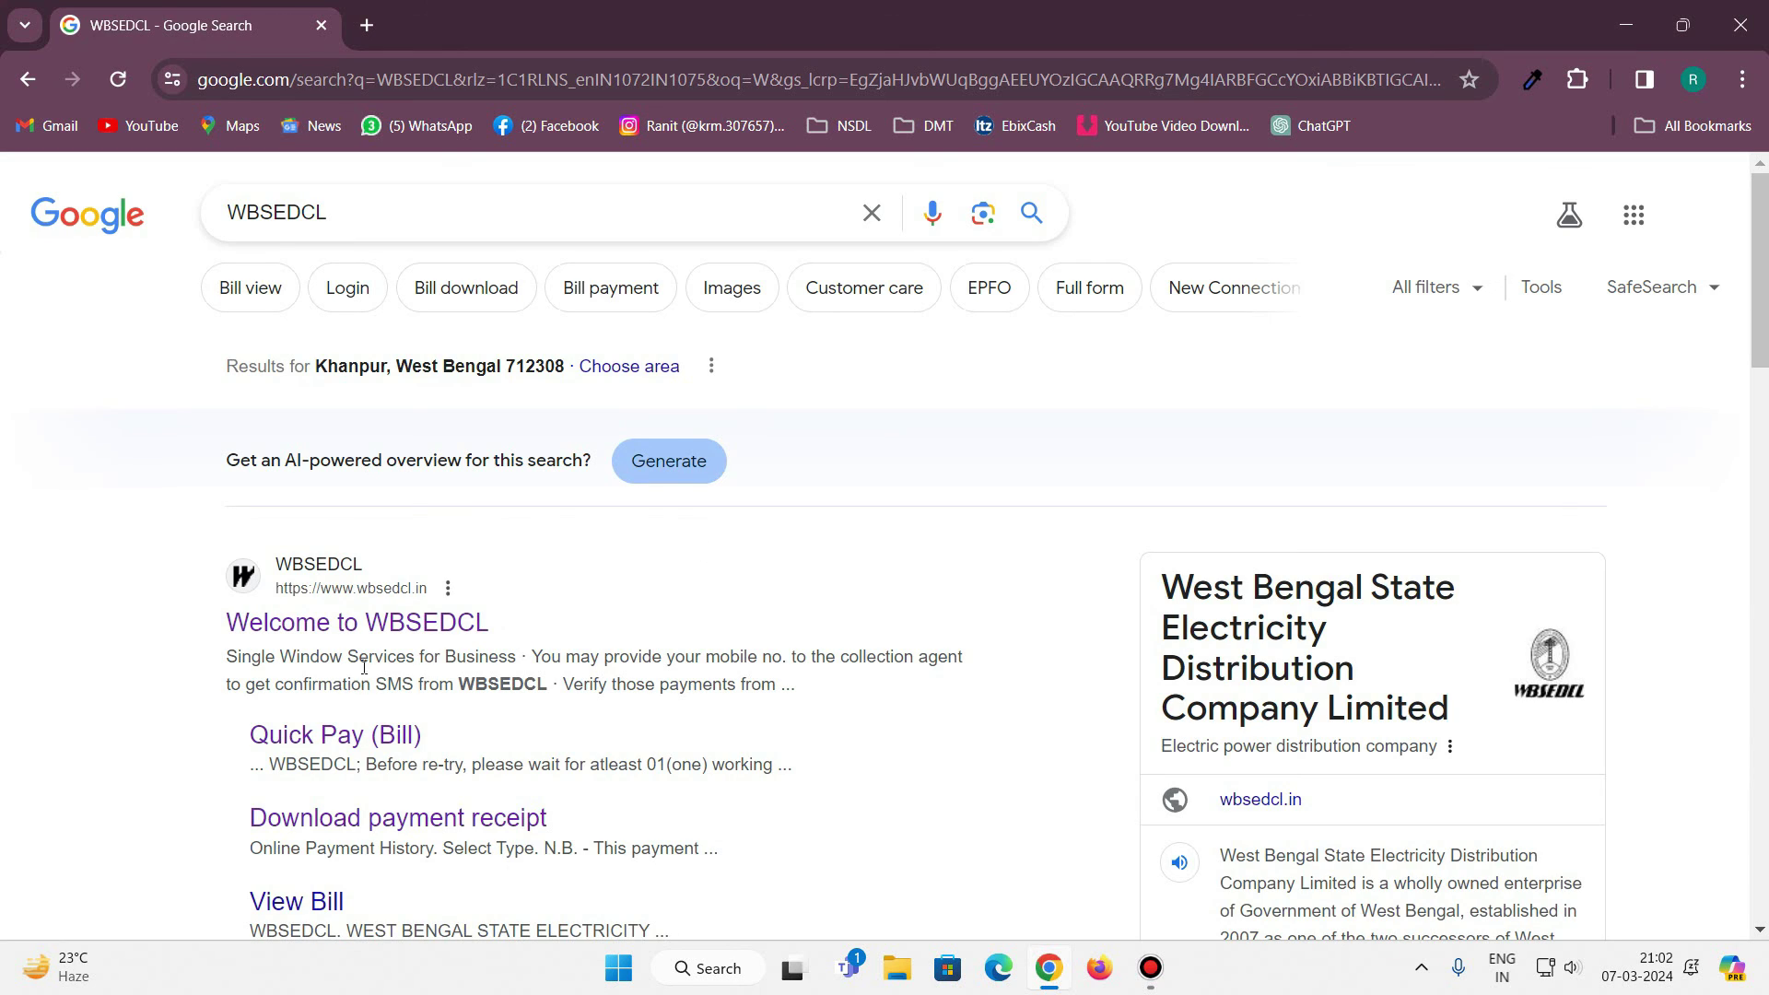
scroll(322, 645, down, 1)
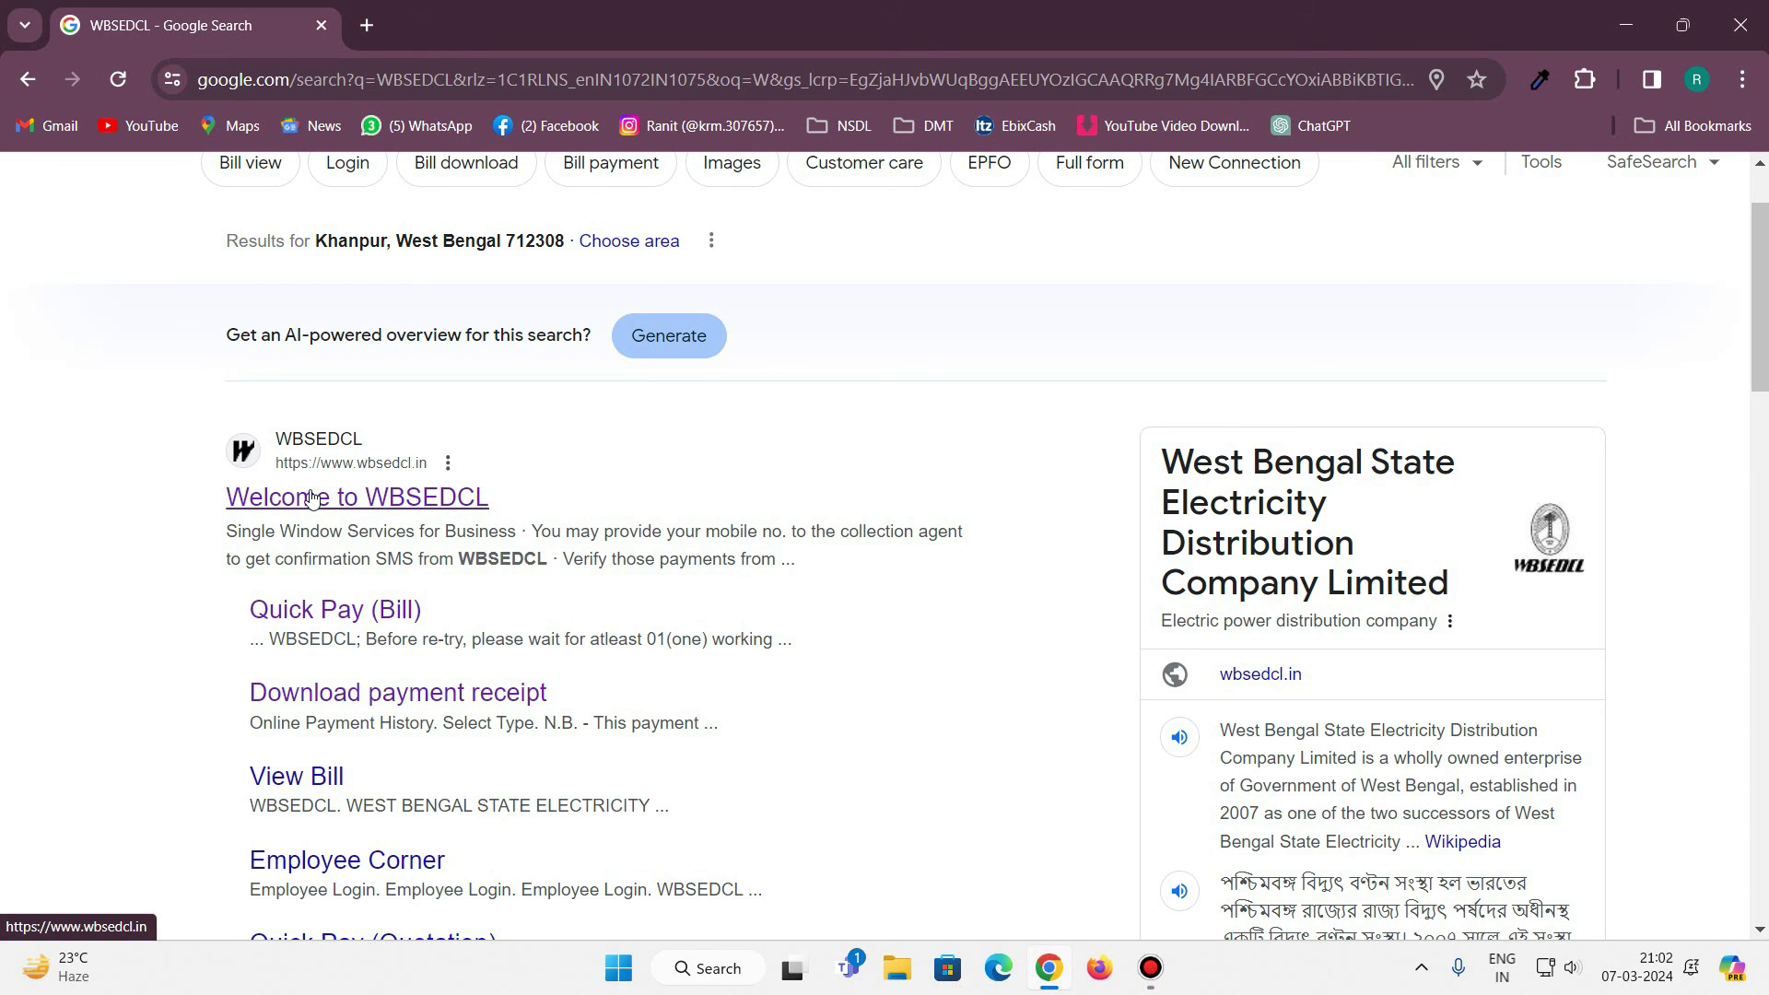
click(311, 499)
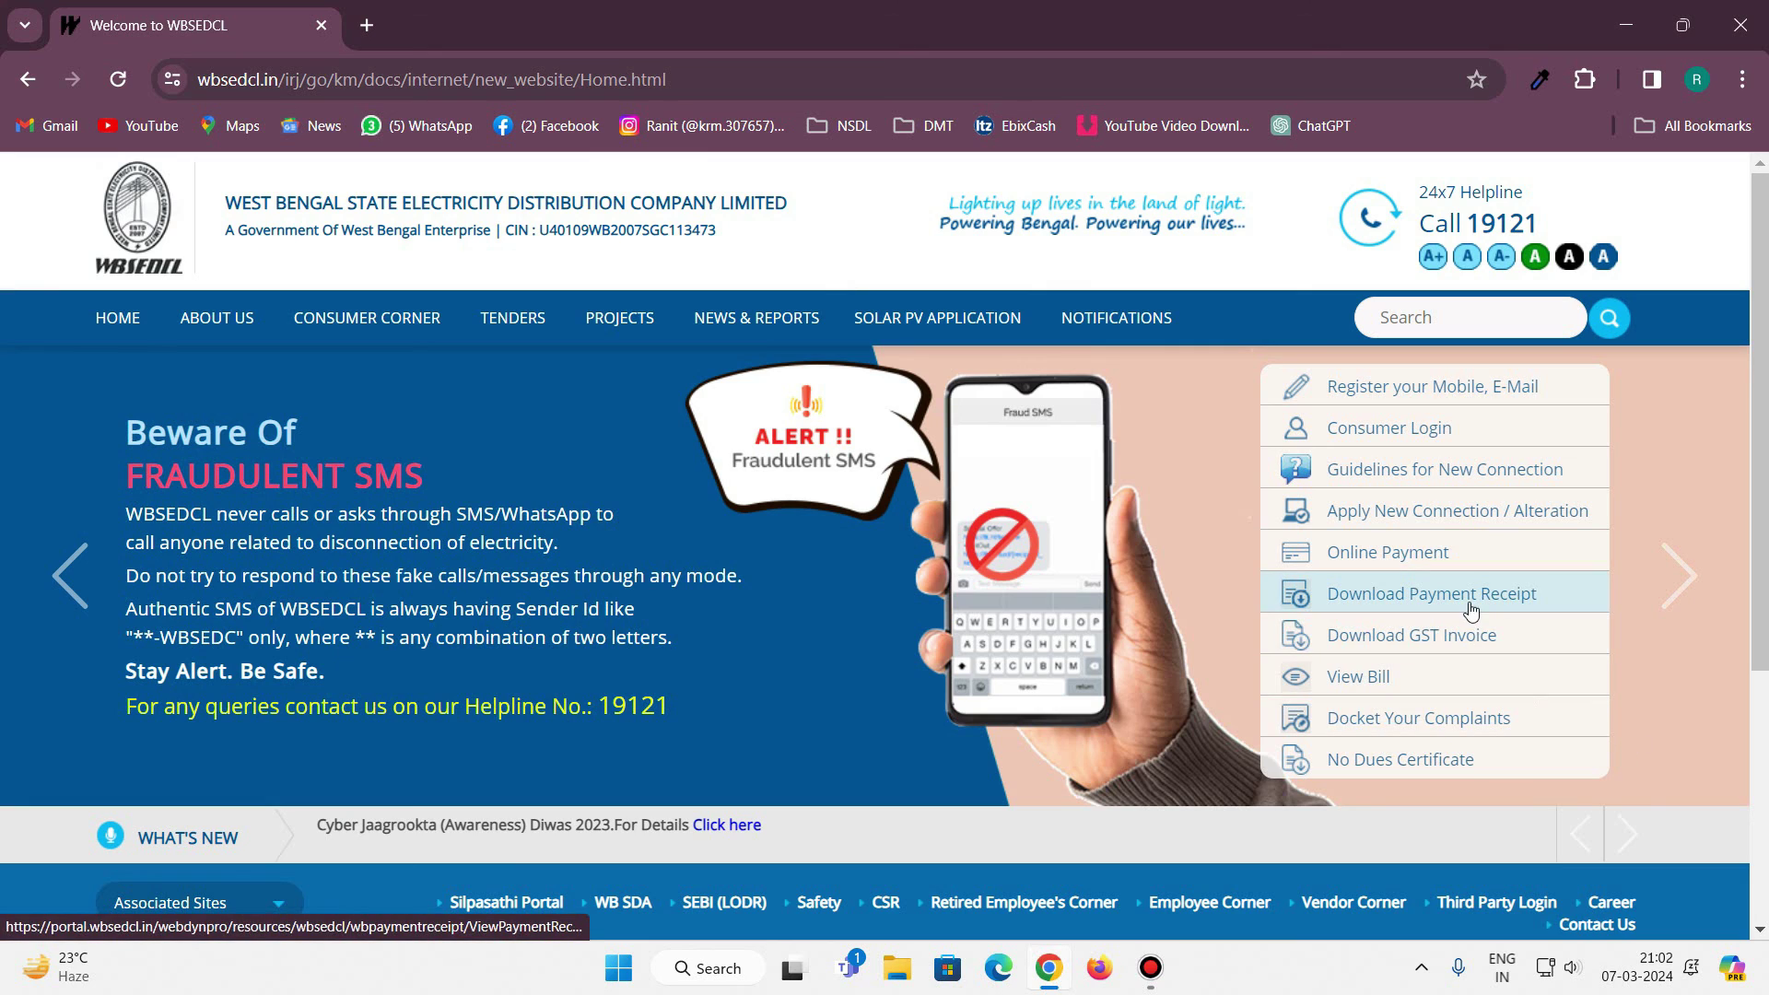
Under Download Payment Receipt, look up by Consumer Id with the ID and captcha, and proceed.
click(1407, 597)
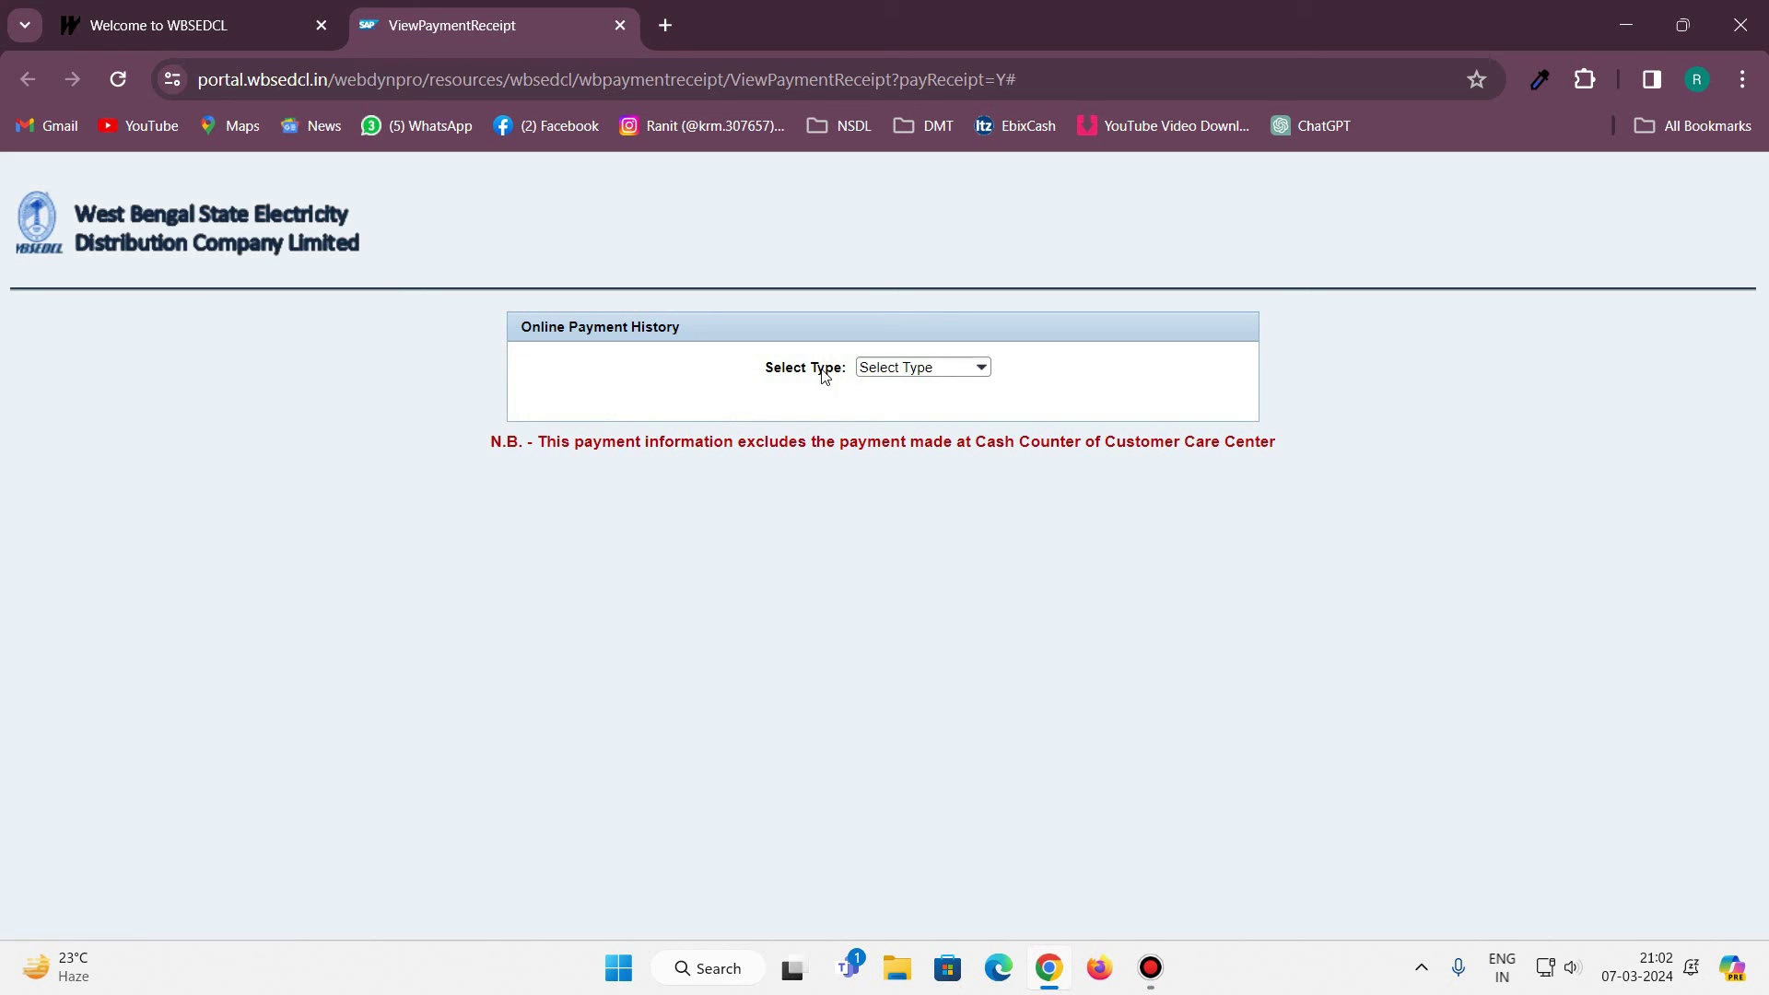
click(982, 369)
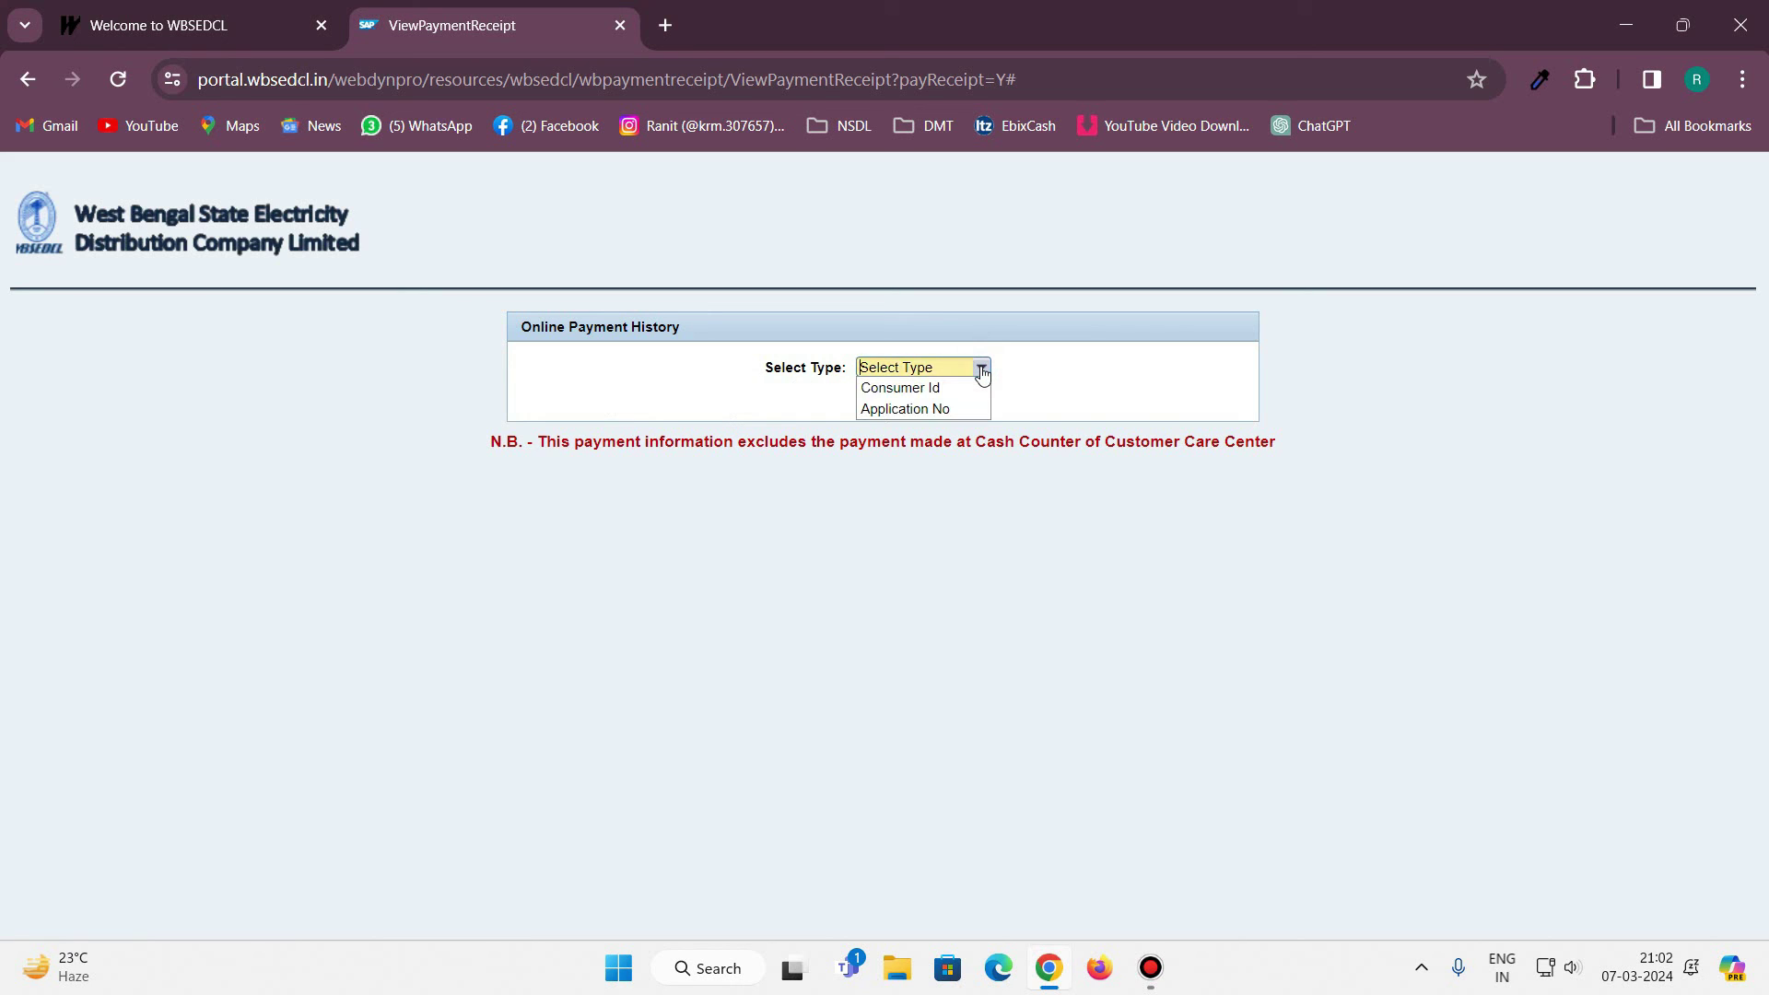
click(904, 388)
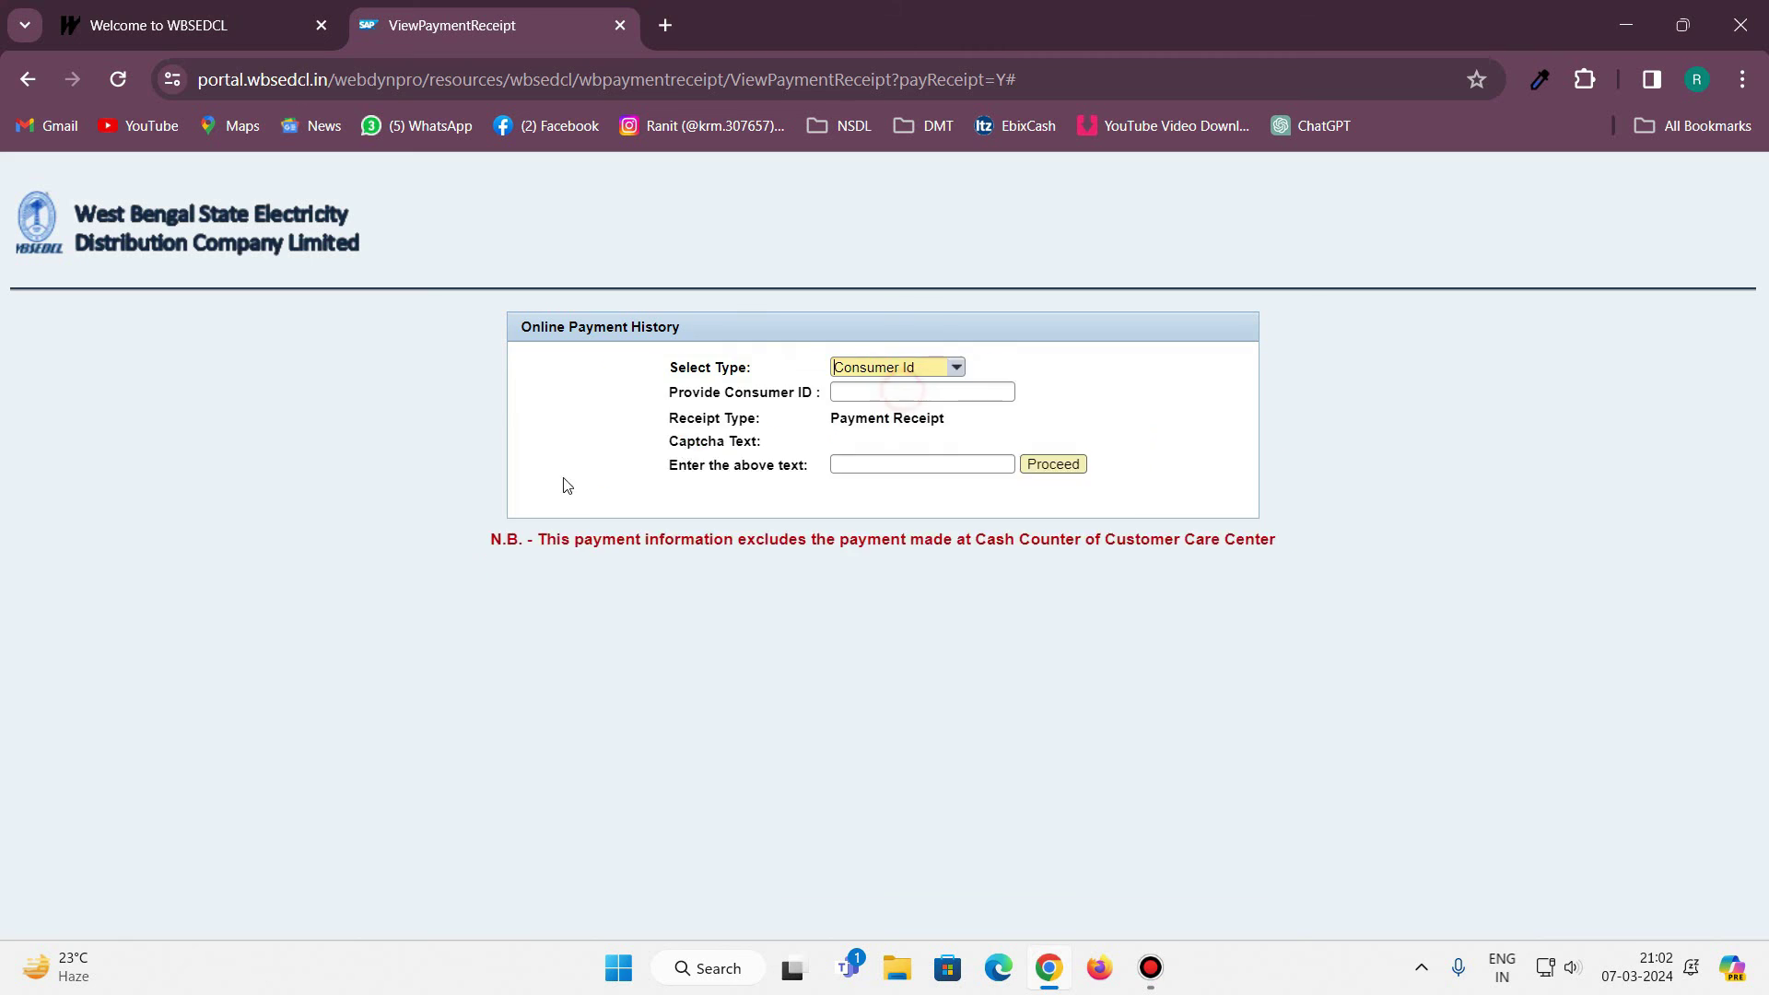
click(786, 391)
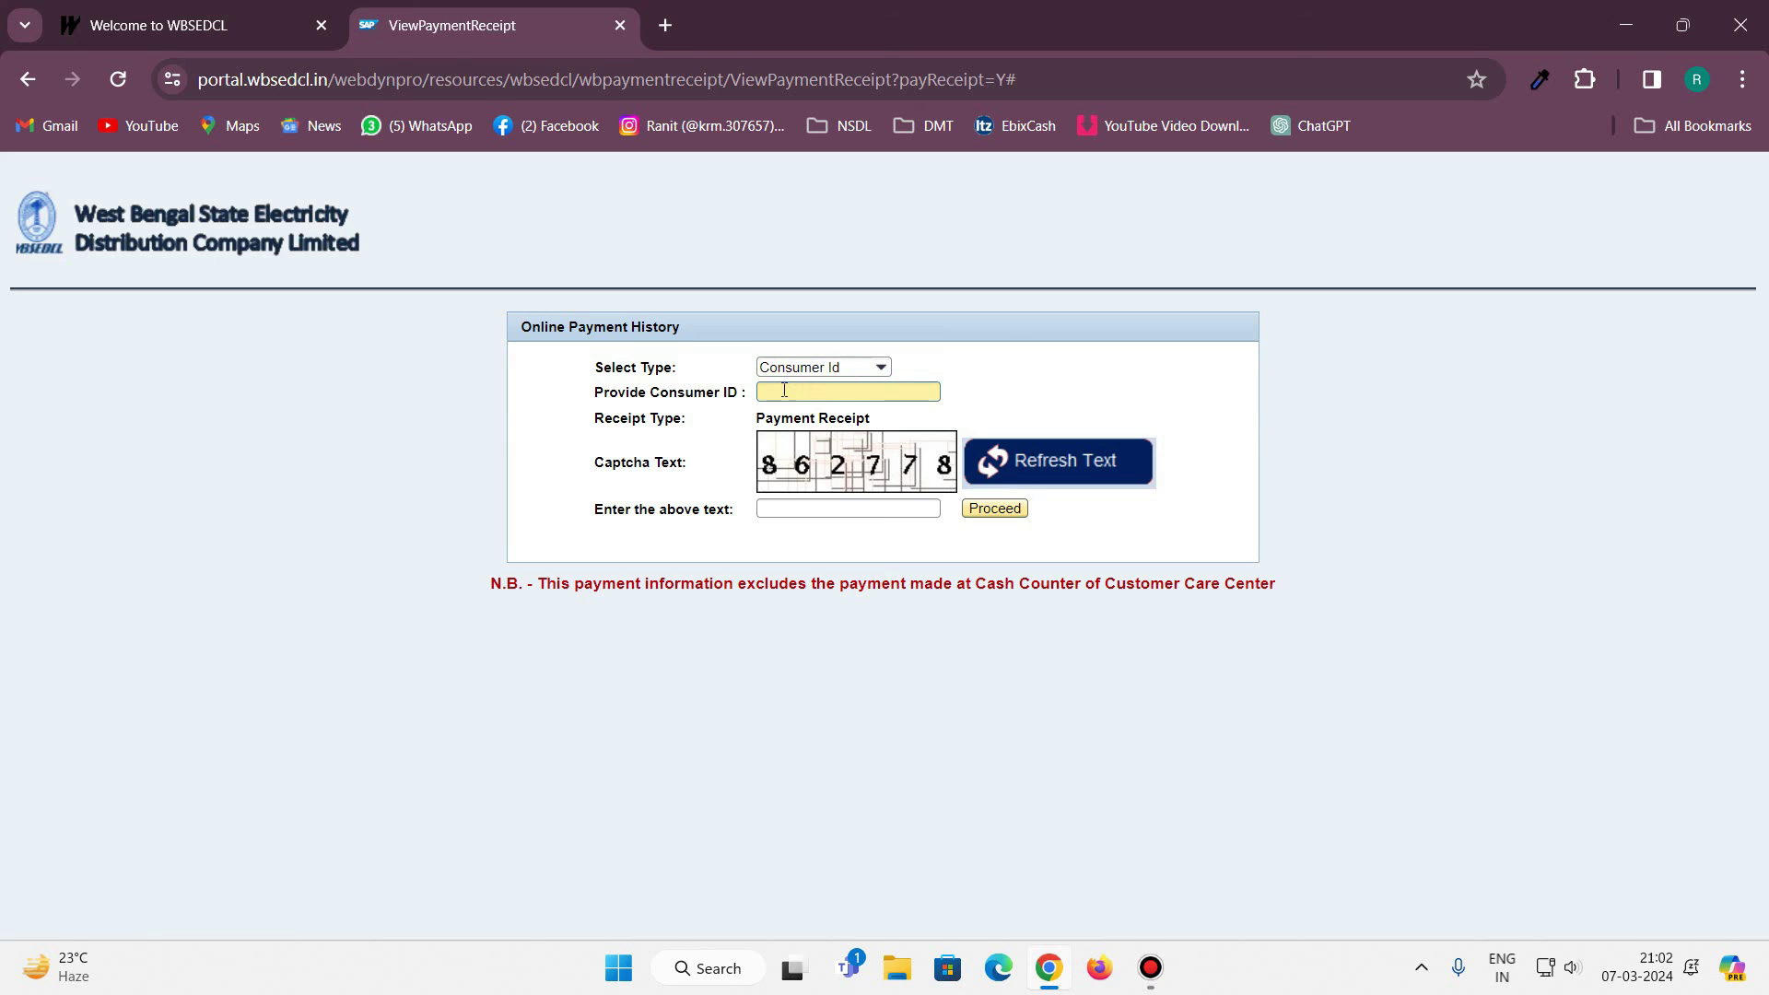
click(827, 506)
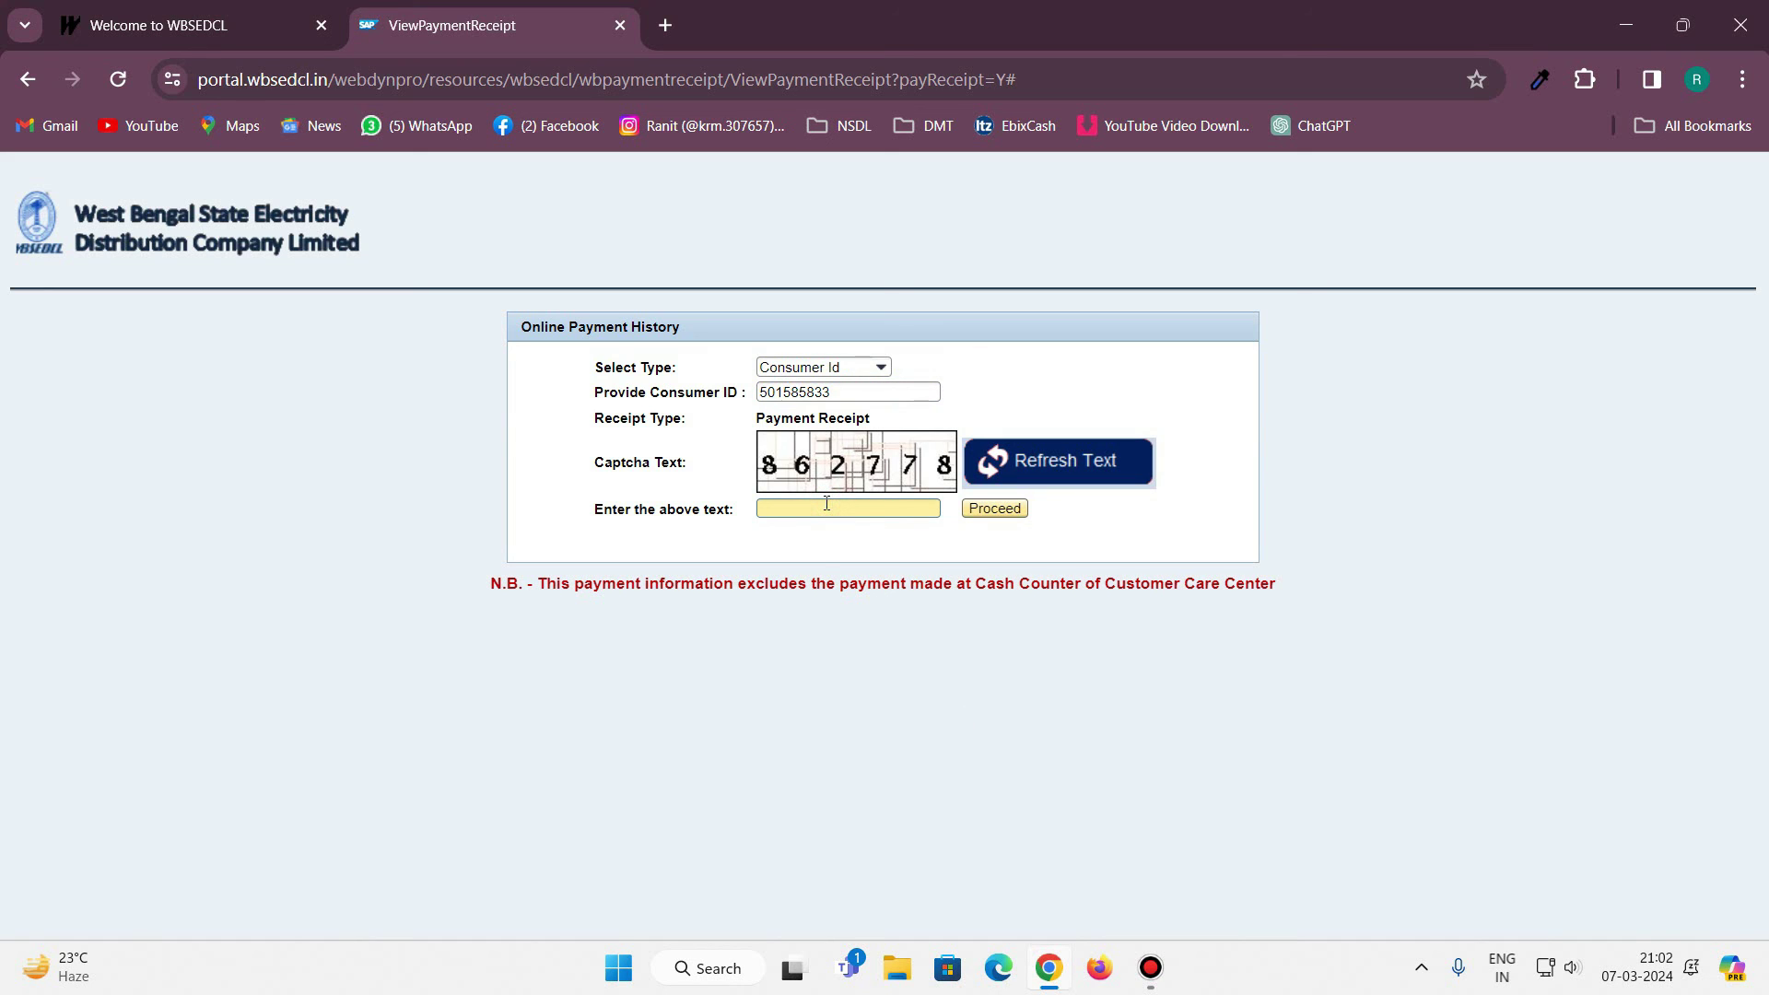
text(862778)
click(995, 507)
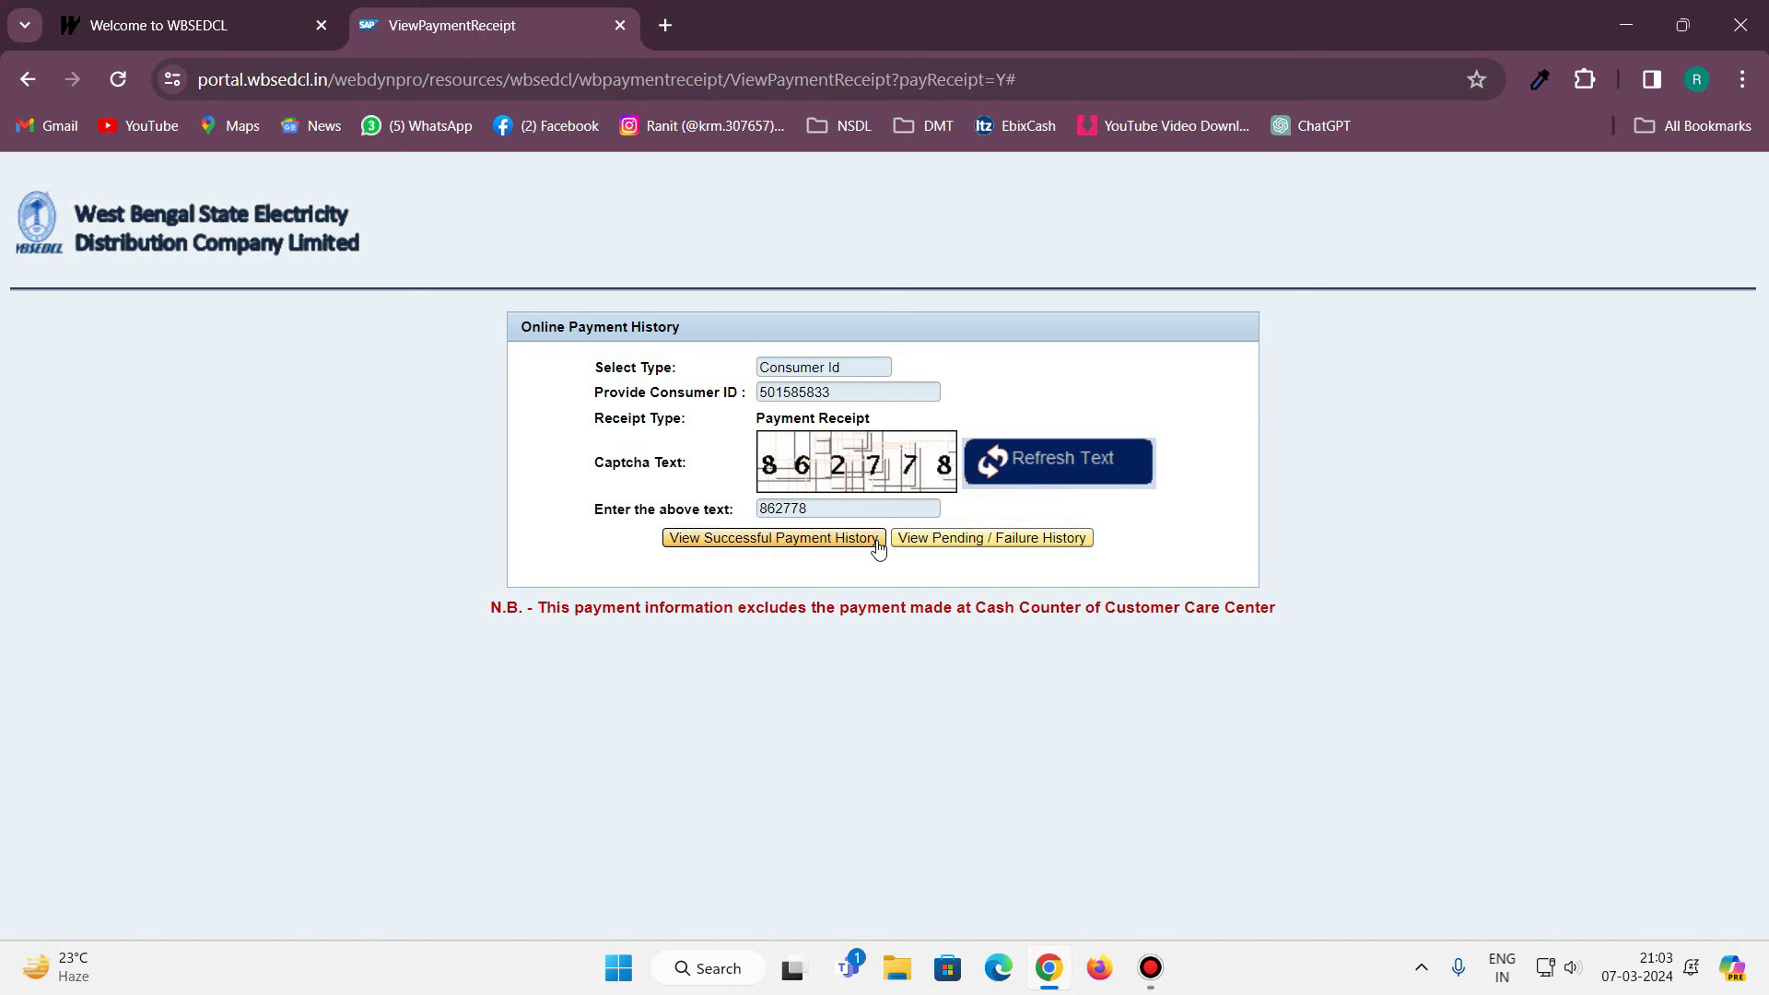
List the successful payments and open the MAR2024-MAY2024 transaction receipt PDF in a new tab.
click(846, 544)
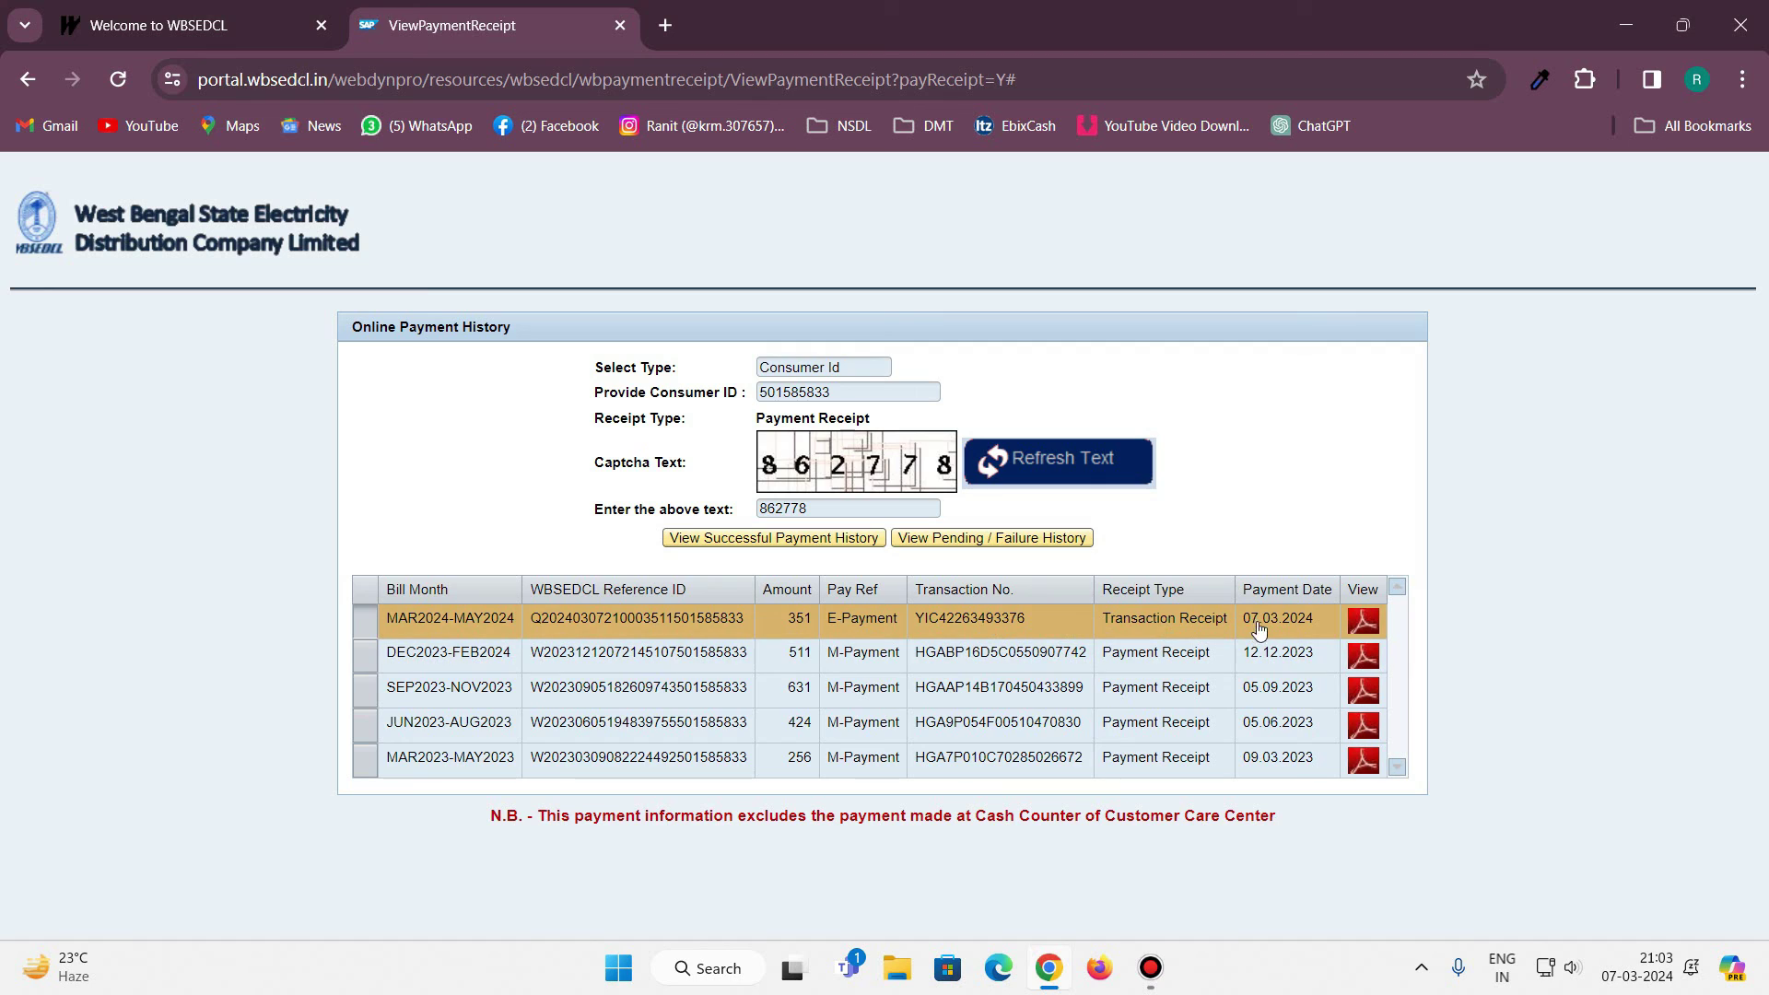
click(1364, 624)
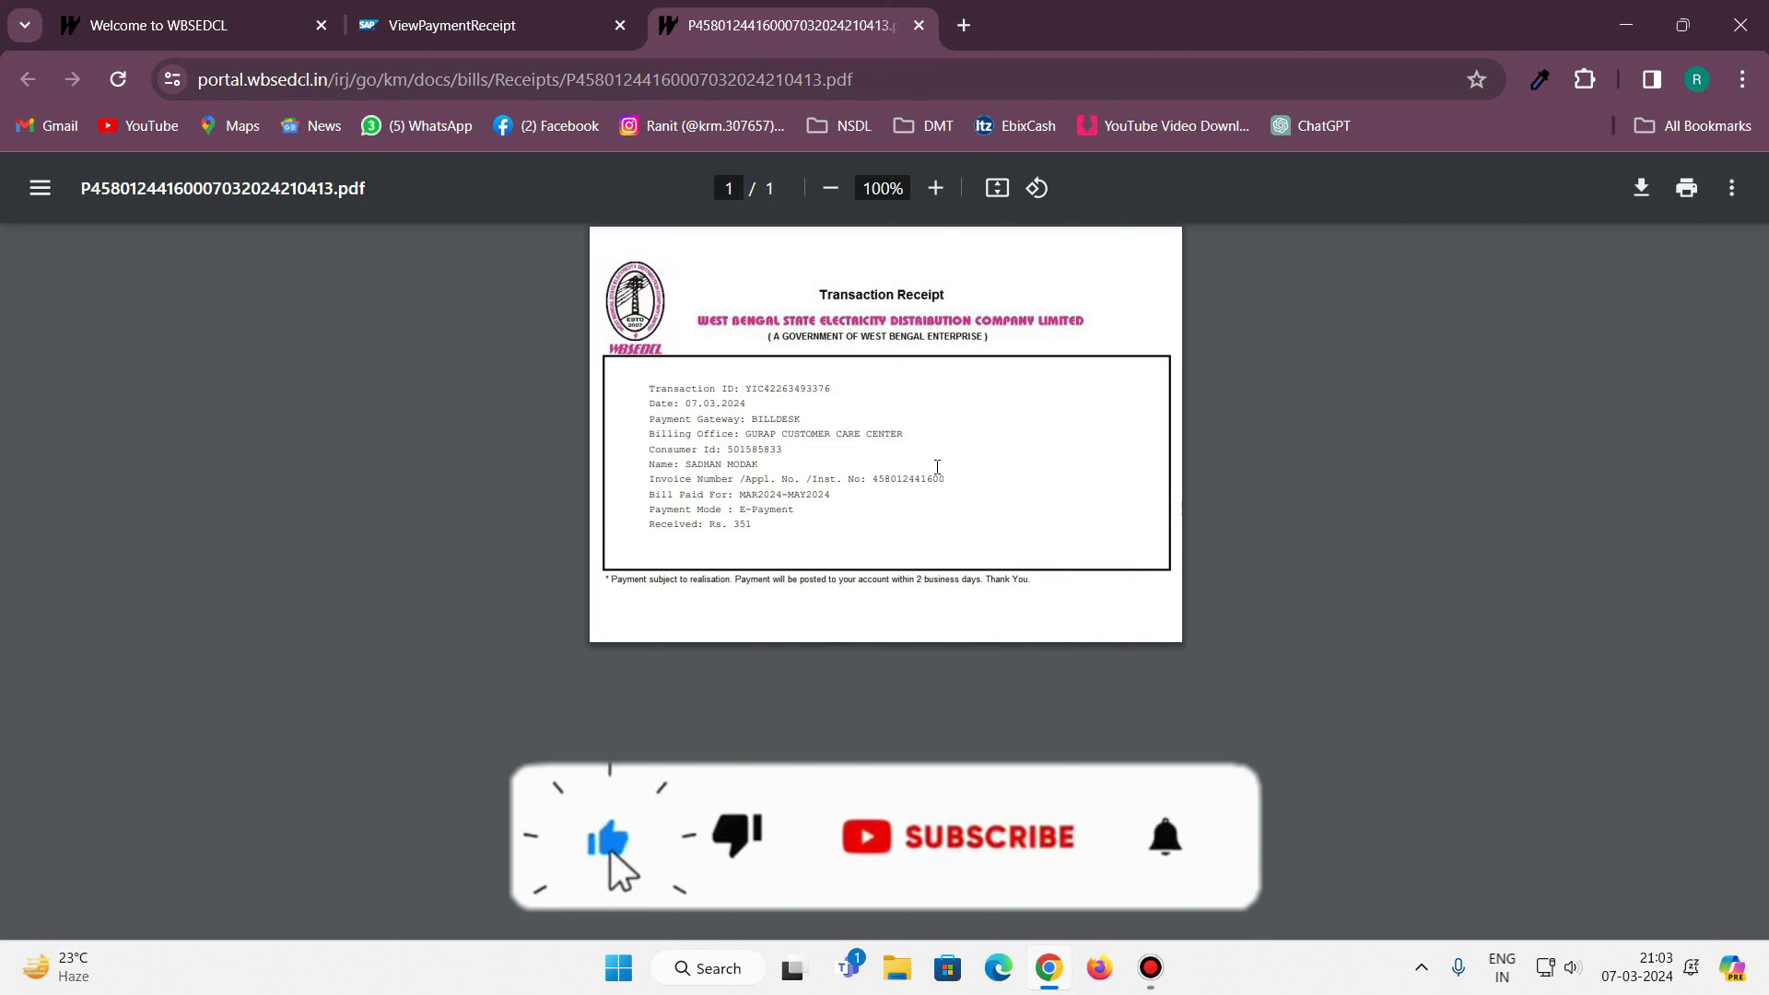
Print the receipt in Color on the HP Smart Tank 510 series printer and expand More settings.
click(1687, 189)
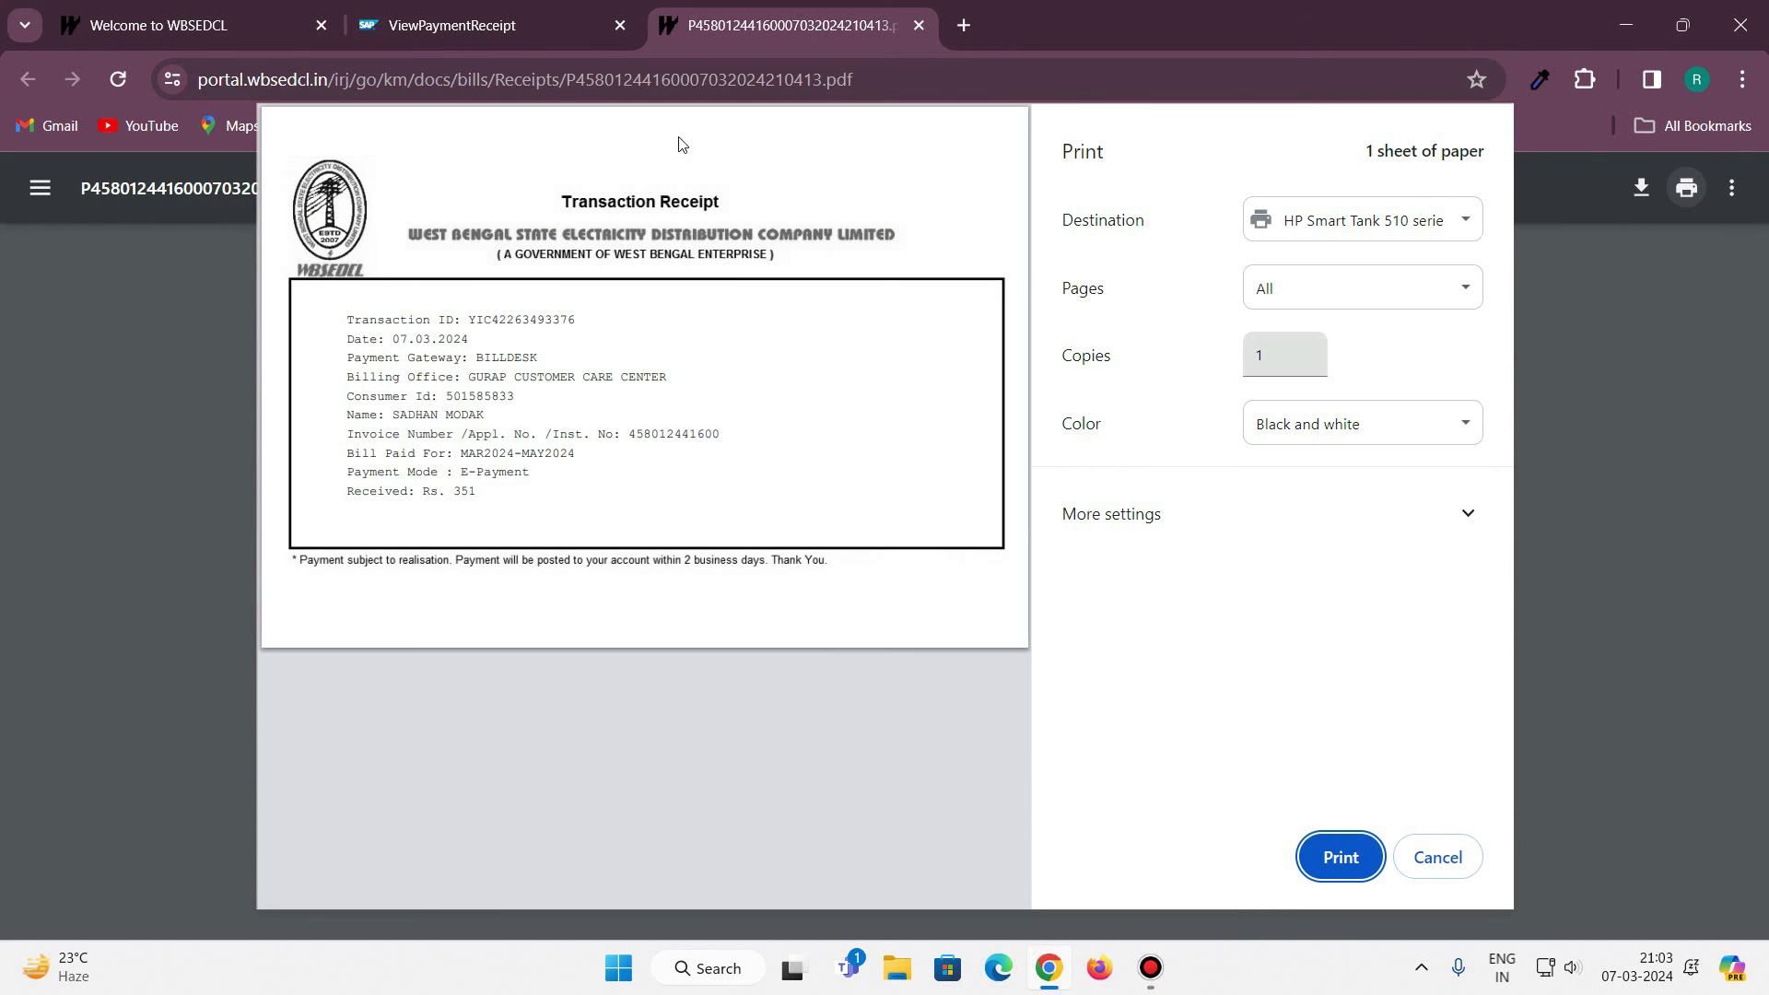
click(1390, 417)
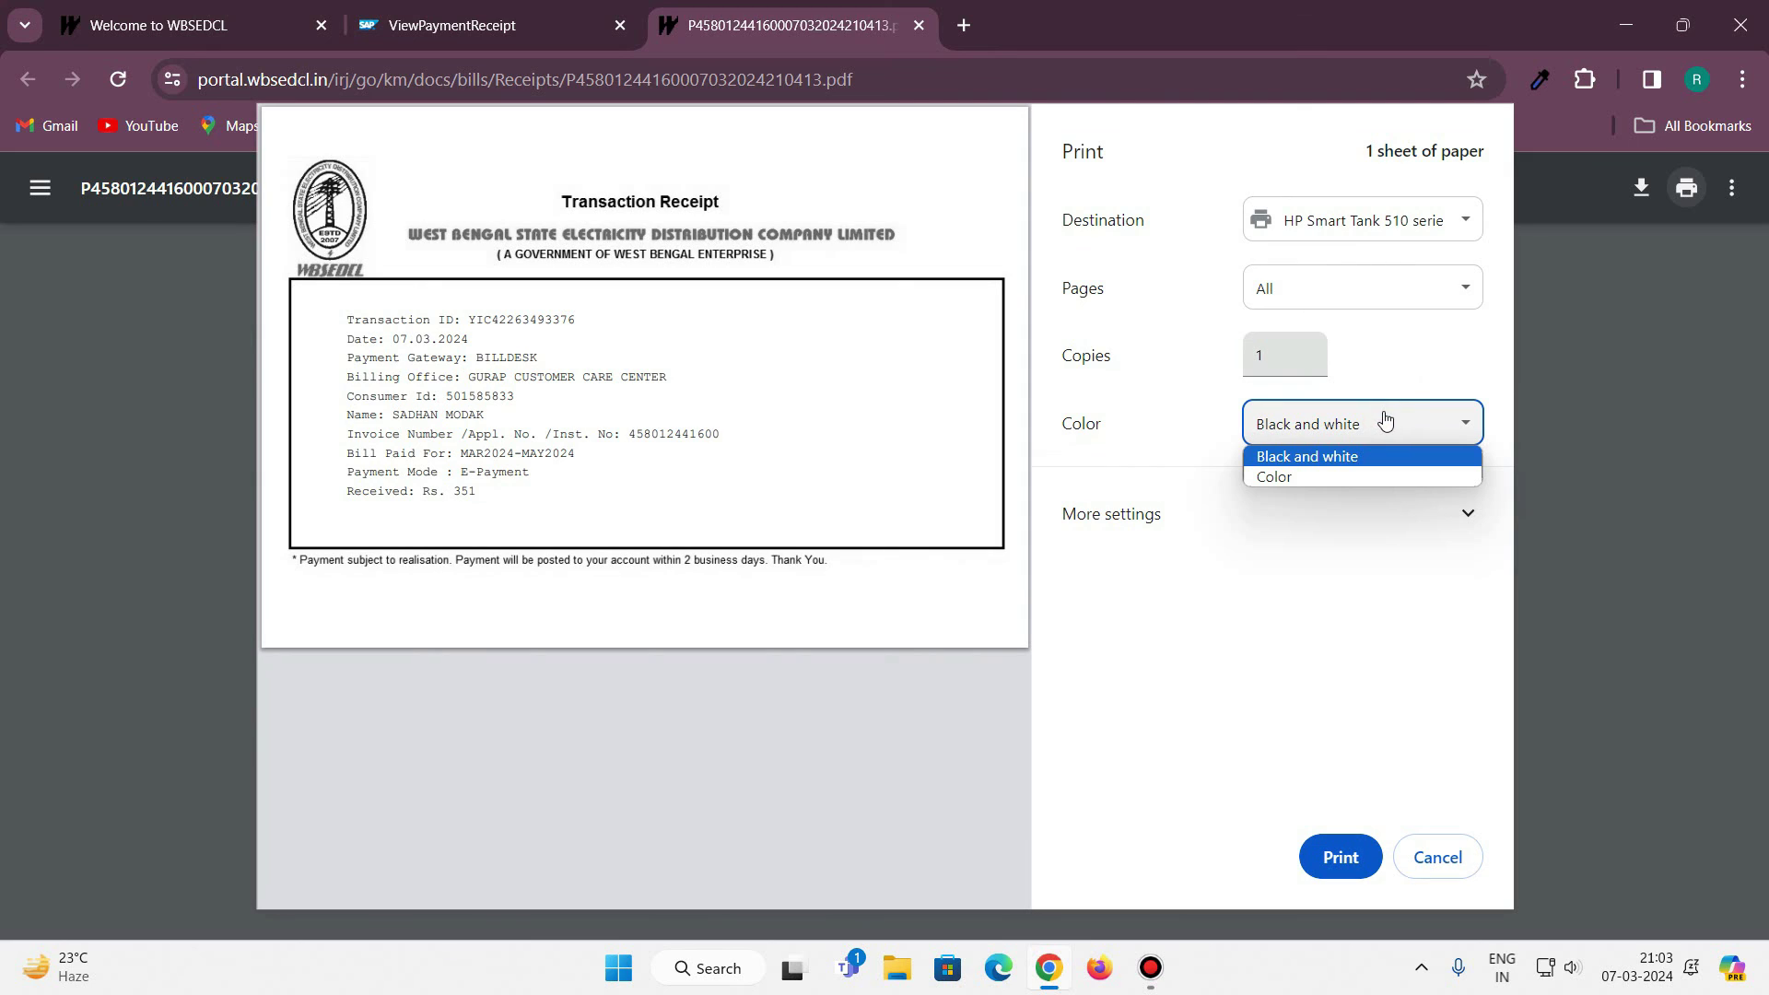
click(1324, 478)
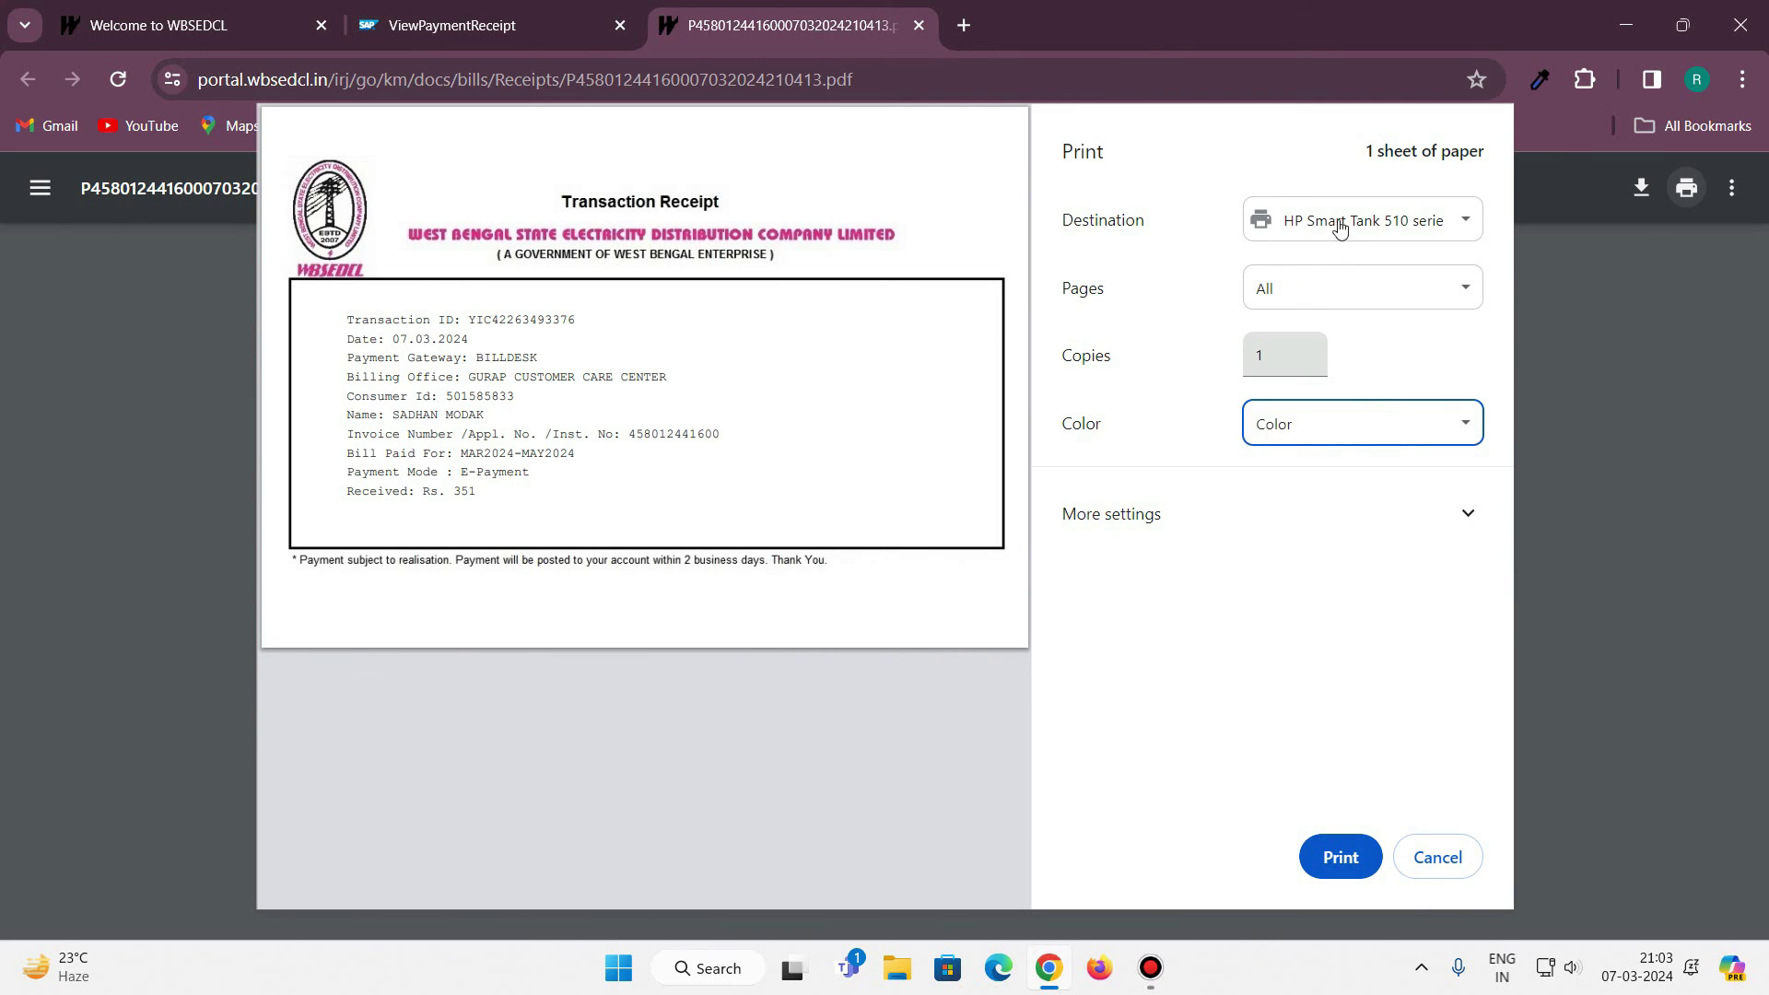
click(1404, 228)
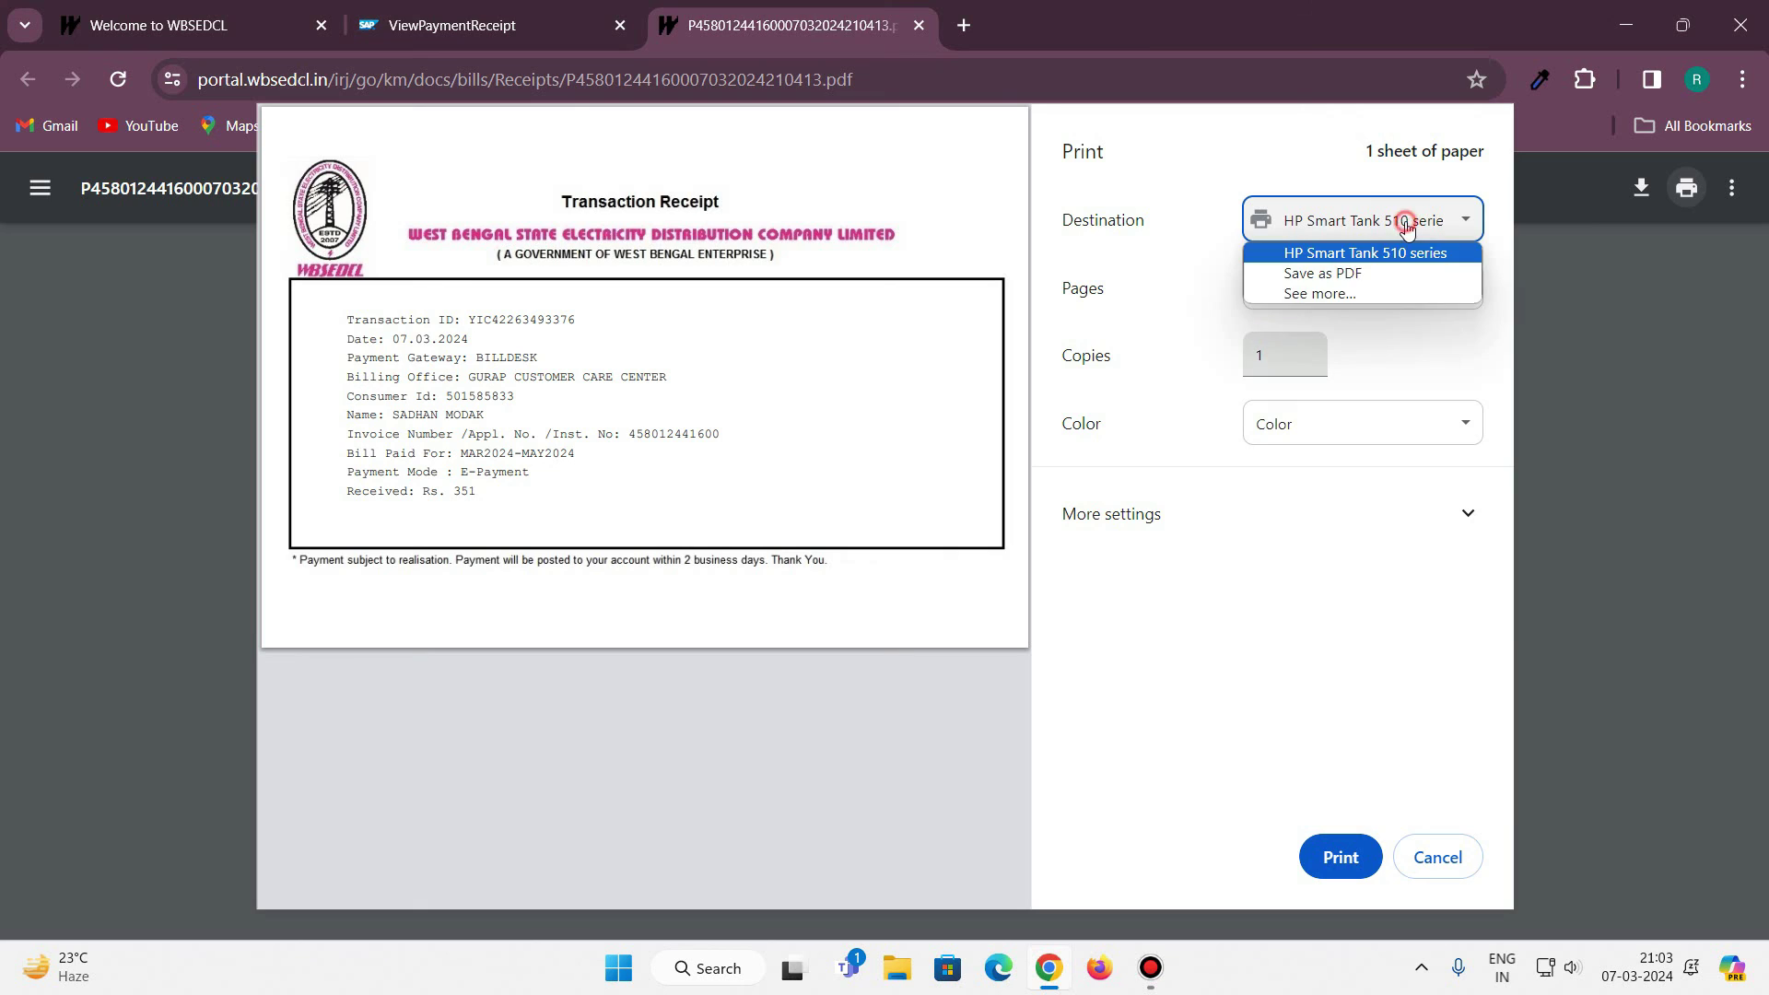
click(1407, 228)
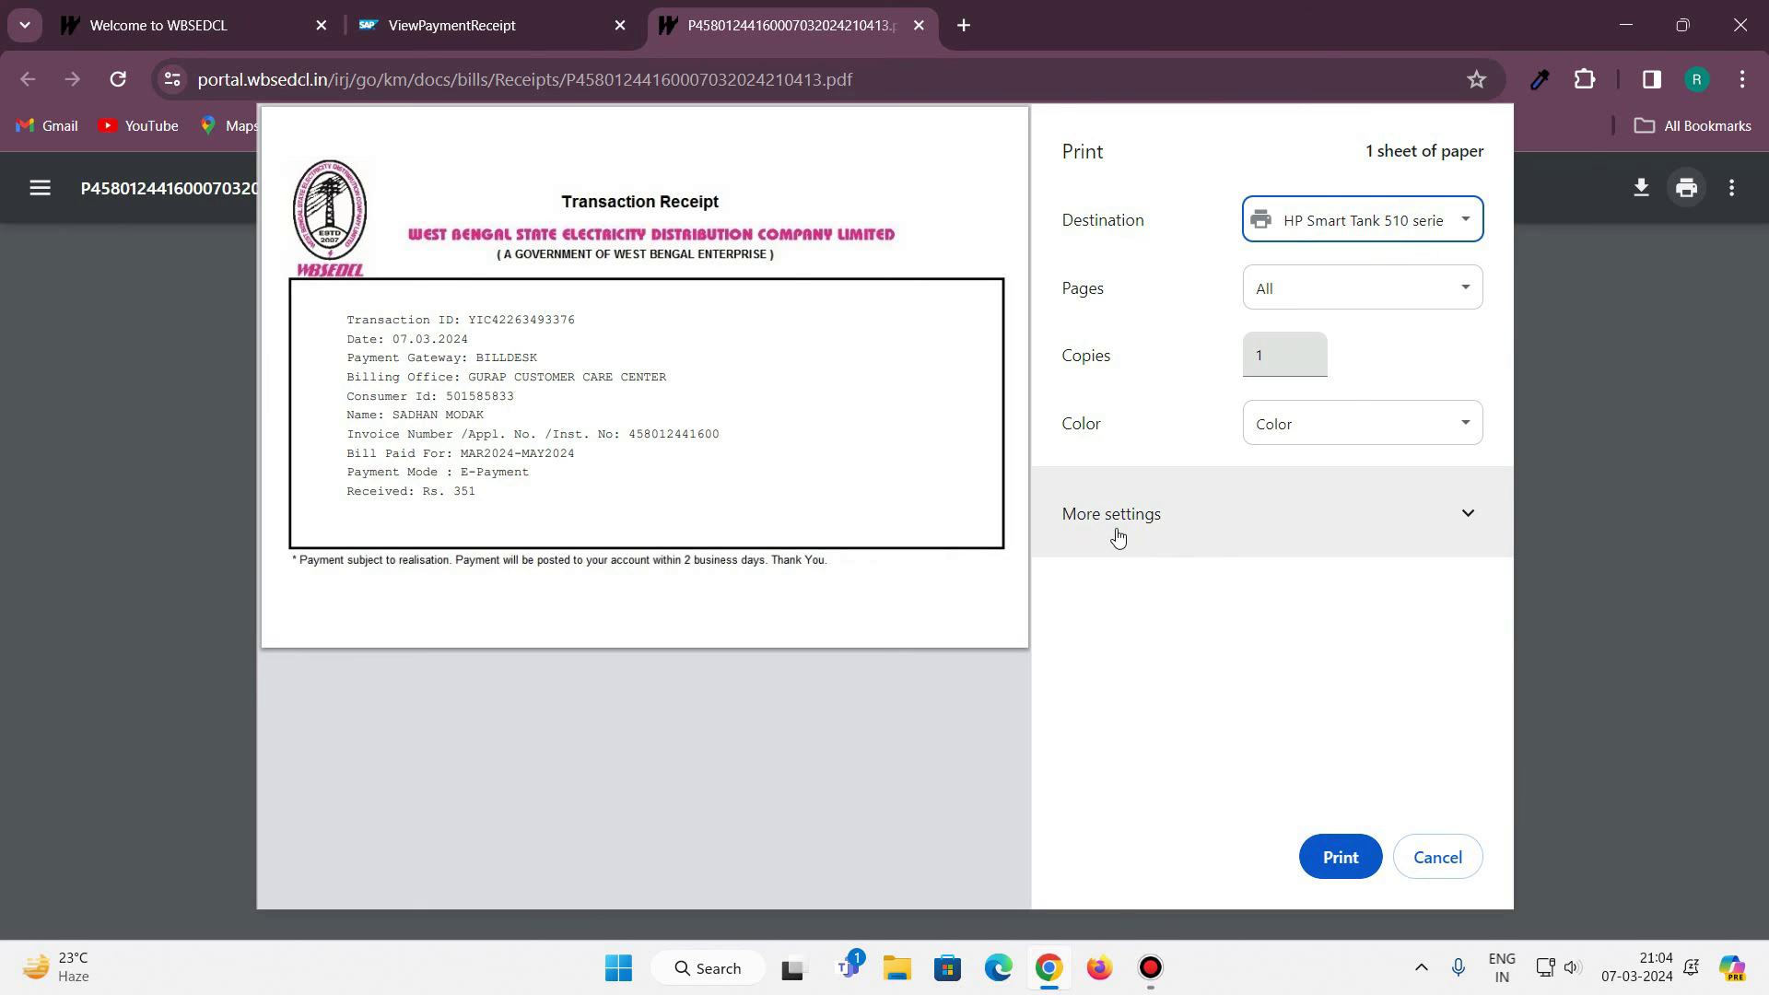
click(1185, 516)
Set the receipt's paper size to 4x5in./10x13cm.
scroll(1262, 571, down, 1)
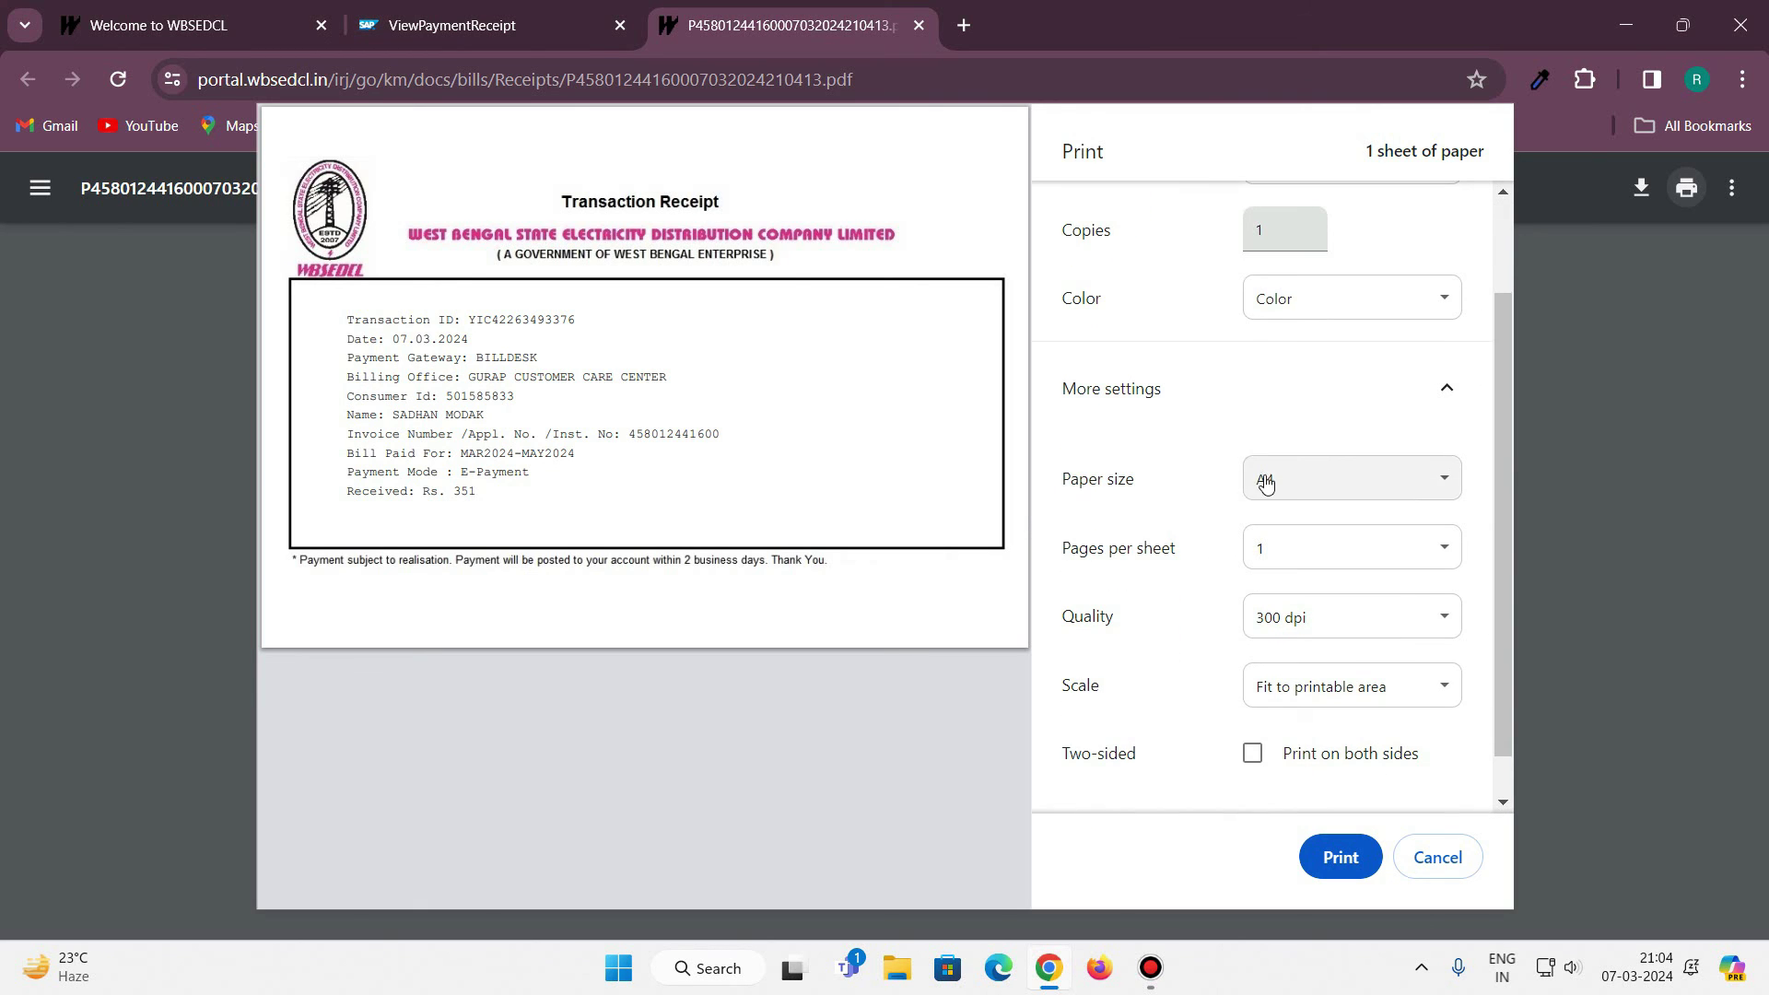
click(1422, 489)
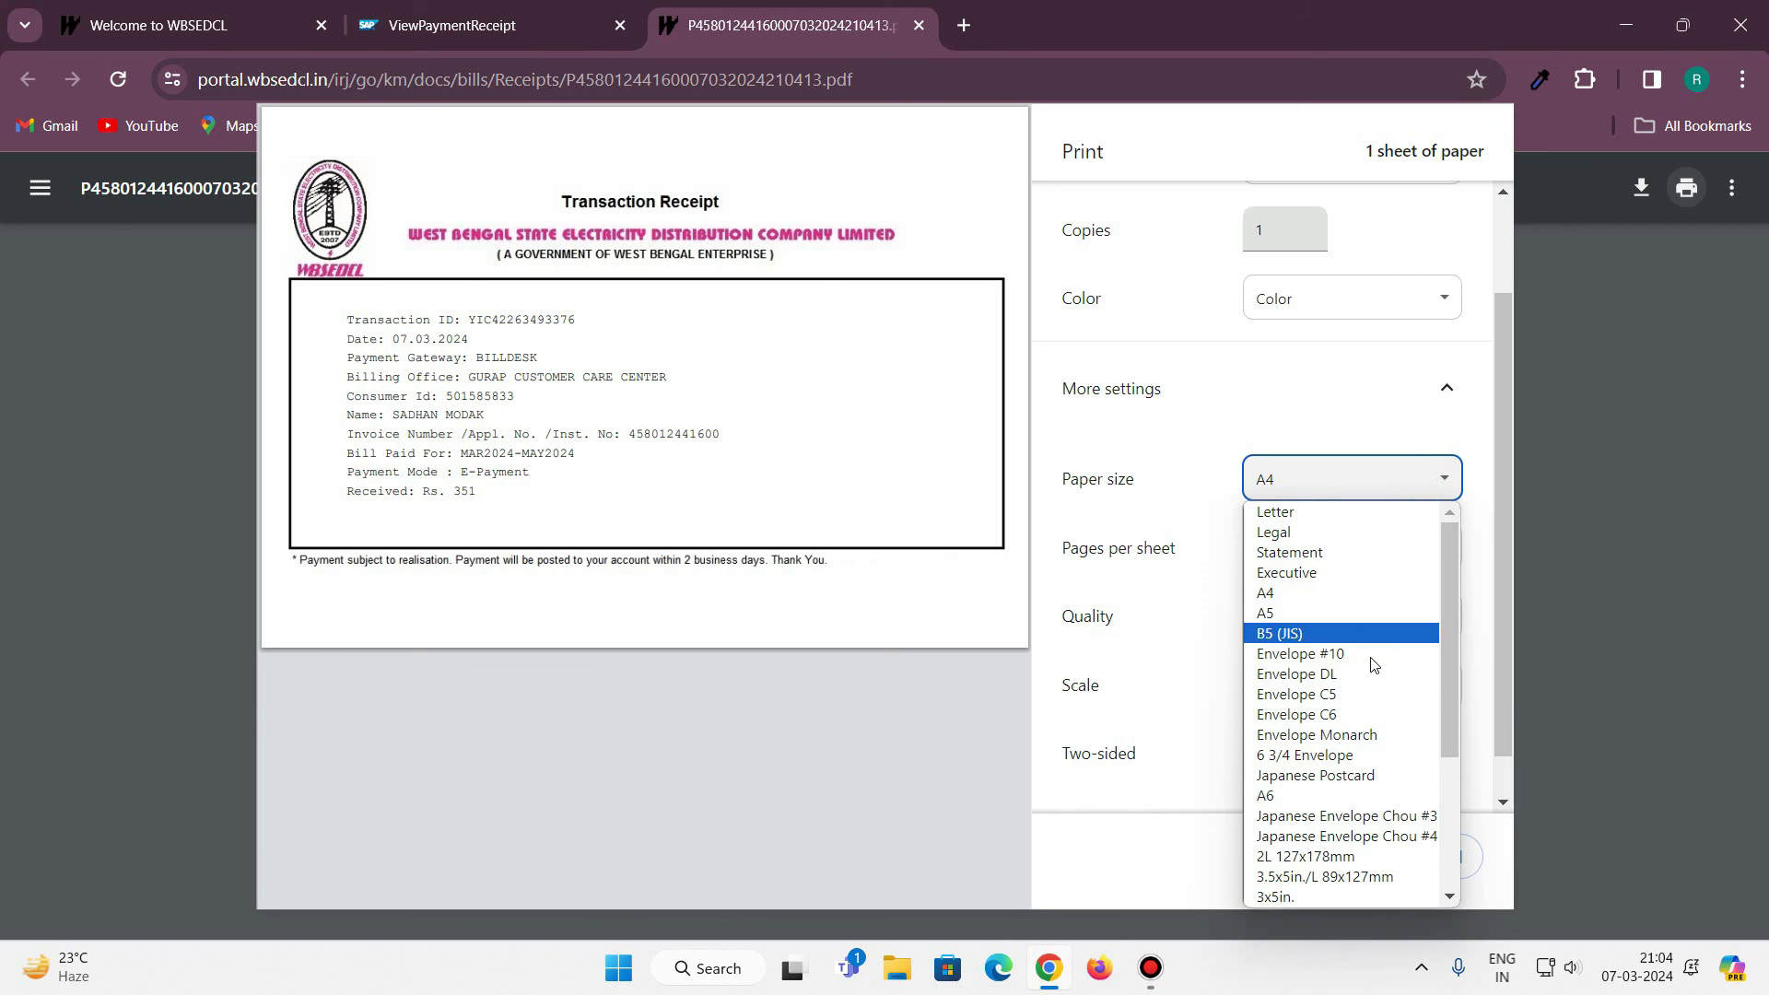
scroll(1364, 719, down, 5)
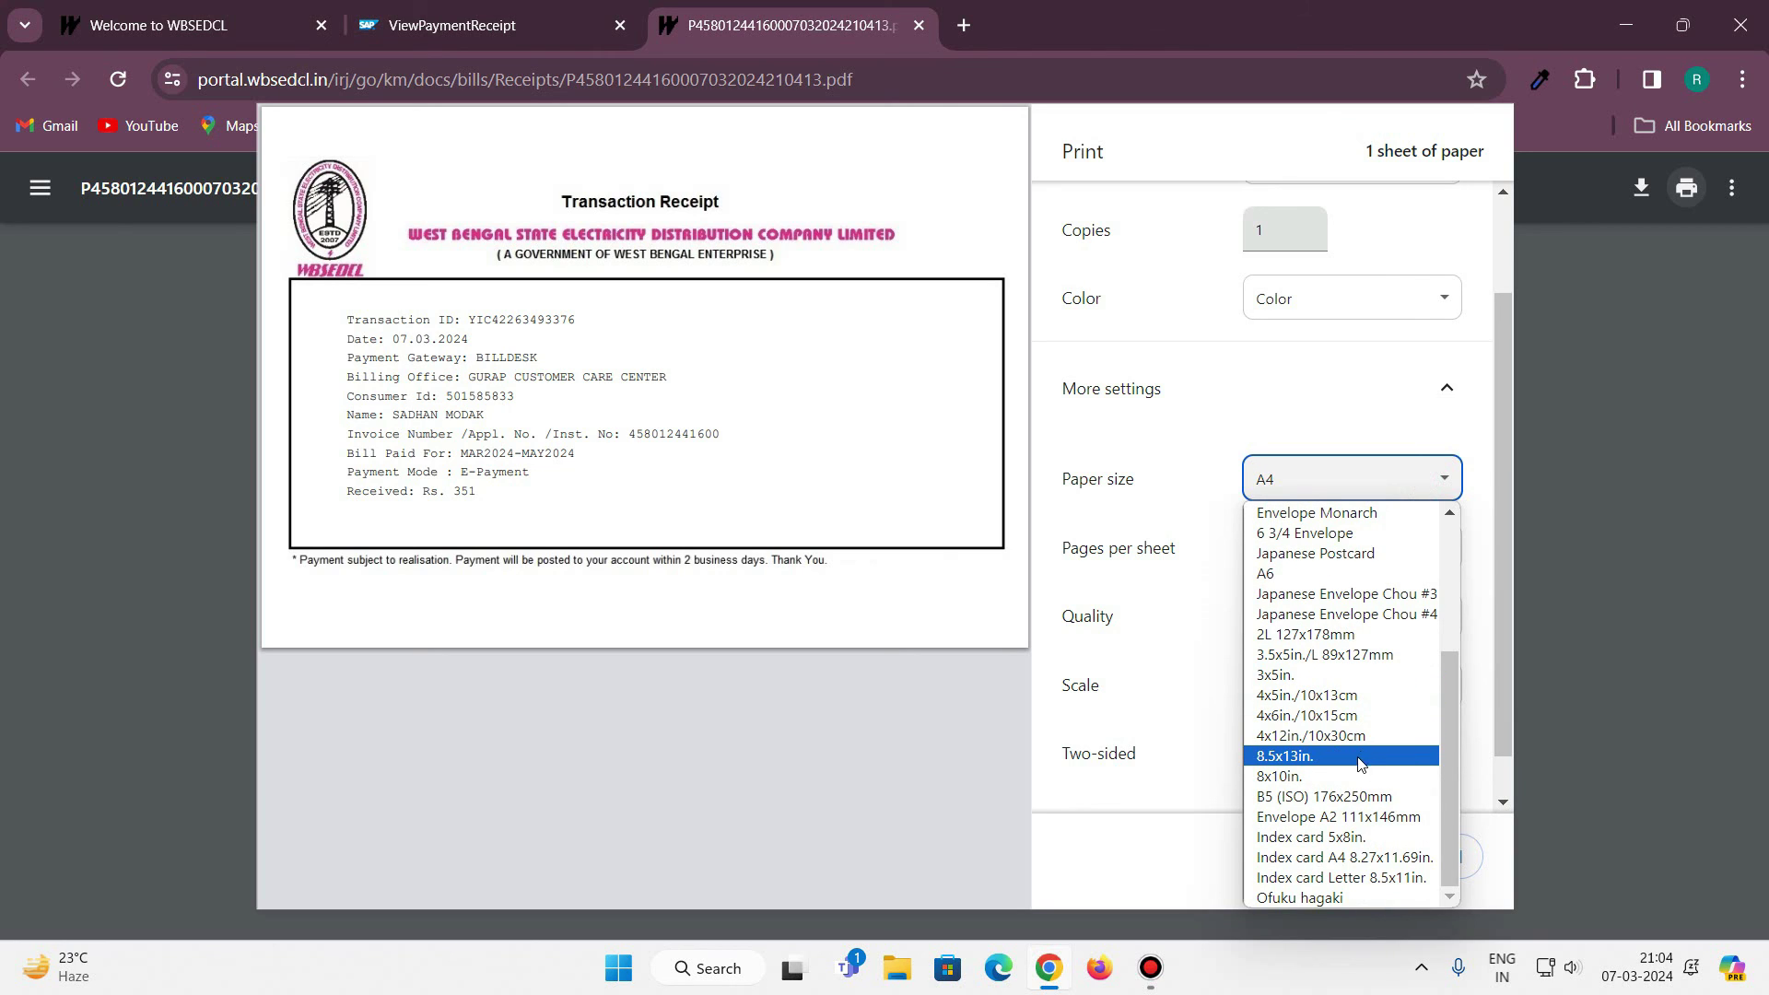
click(1299, 699)
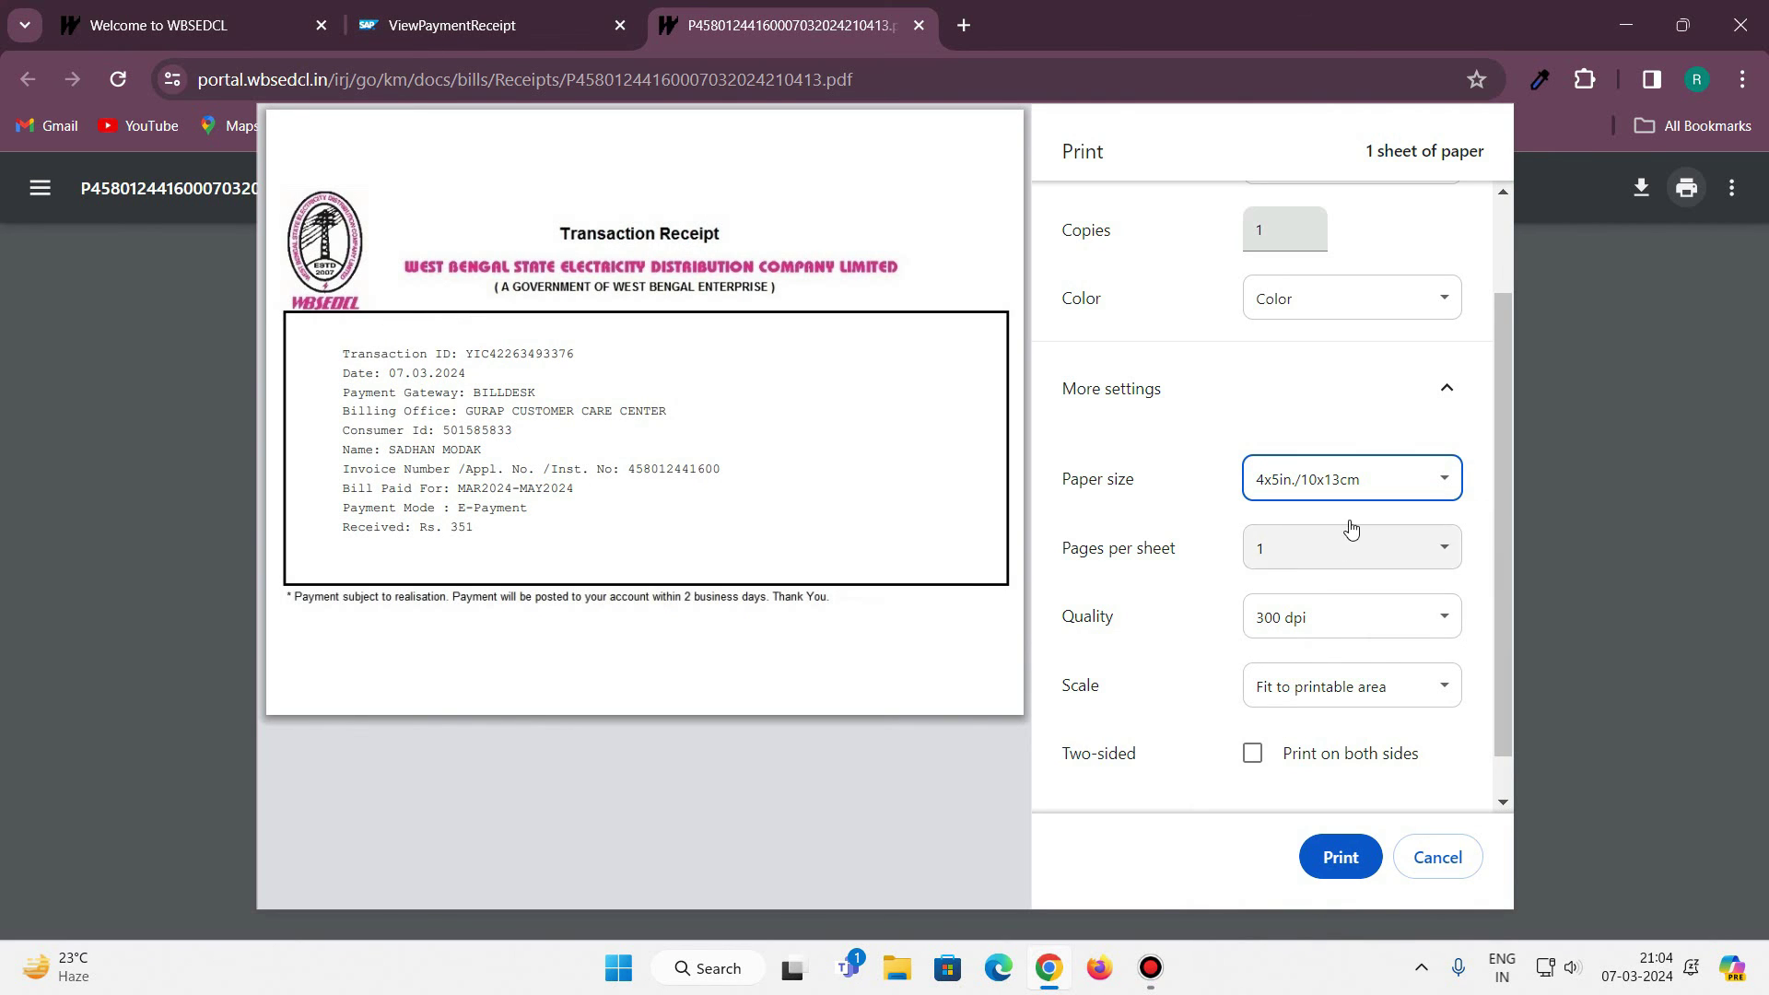
Switch the paper size to 4x6in./10x15cm, then cancel printing and return to the PDF.
click(1362, 488)
scroll(1300, 728, down, 3)
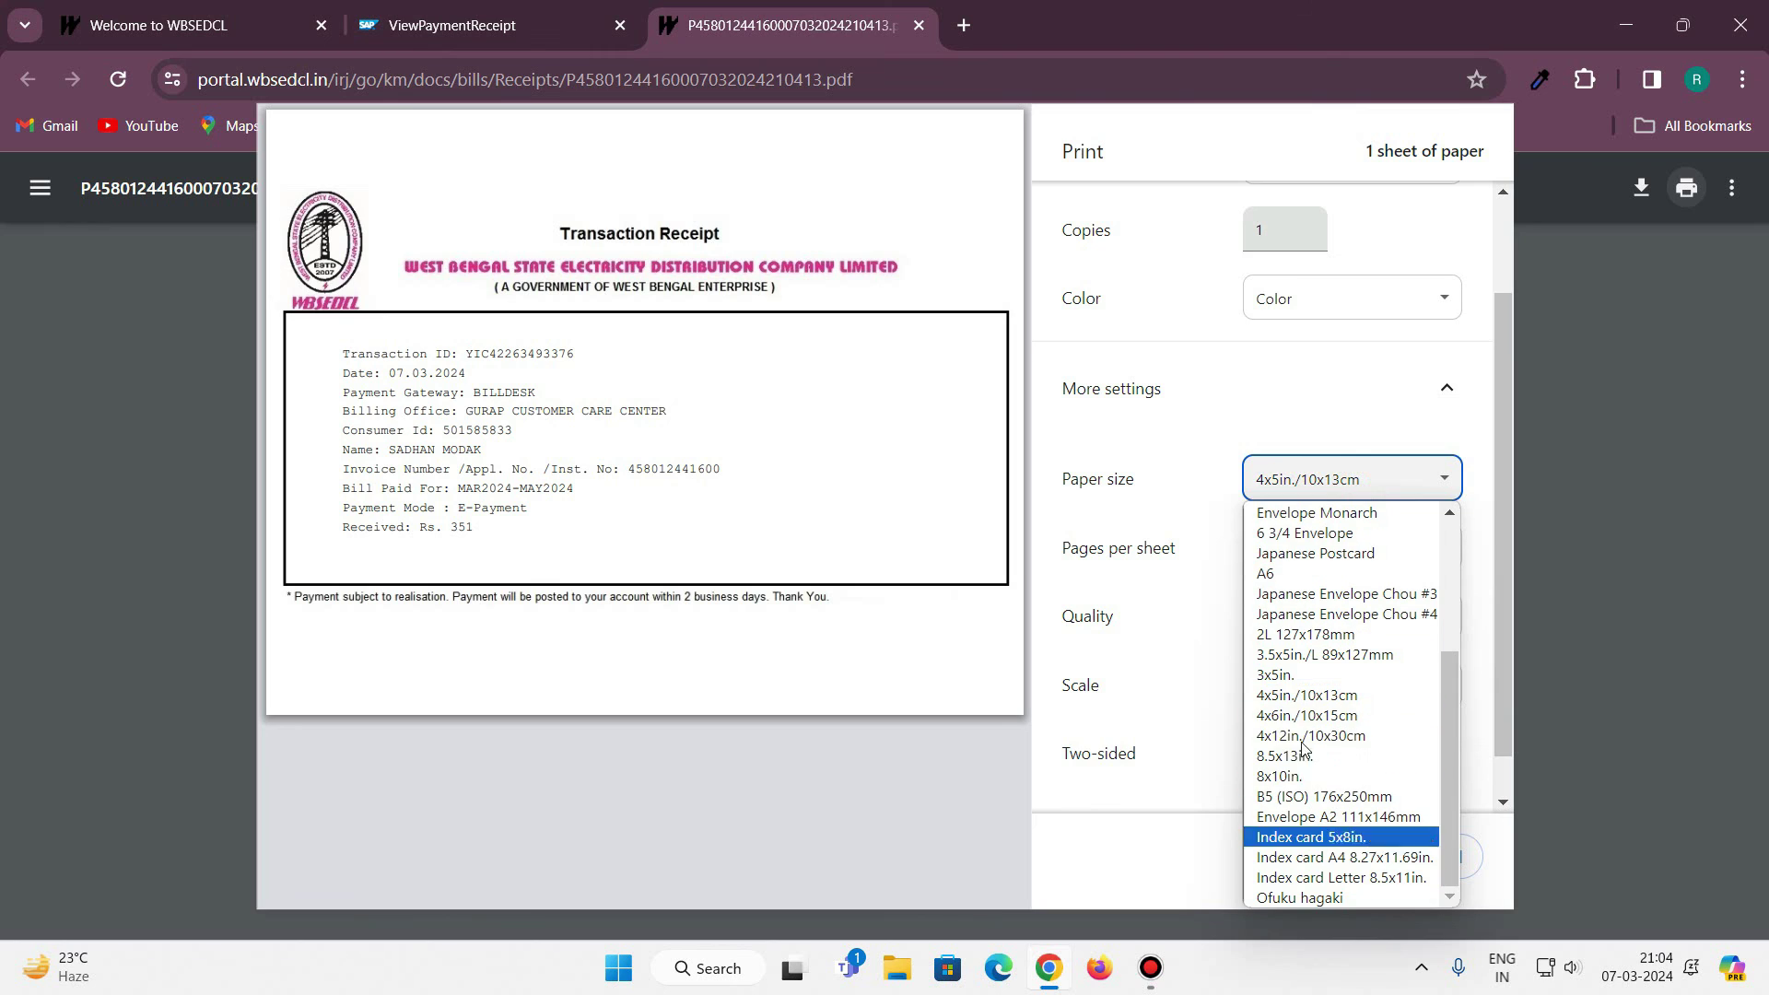
click(1299, 717)
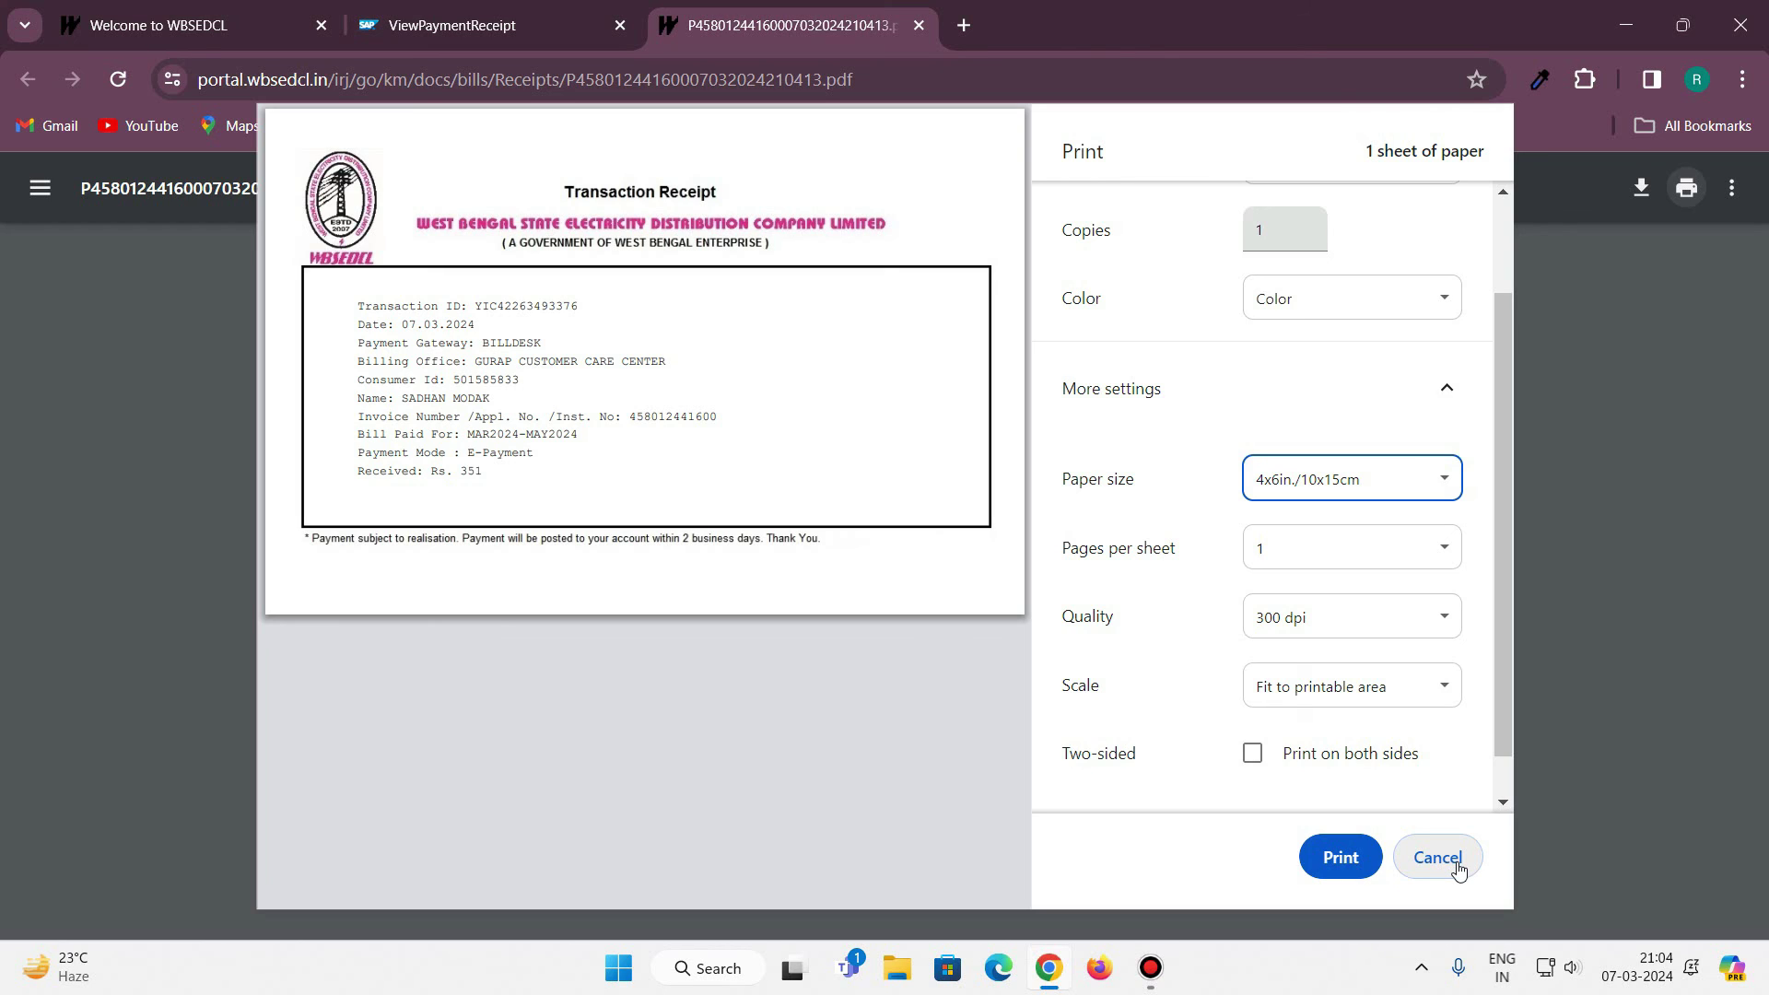
click(1458, 866)
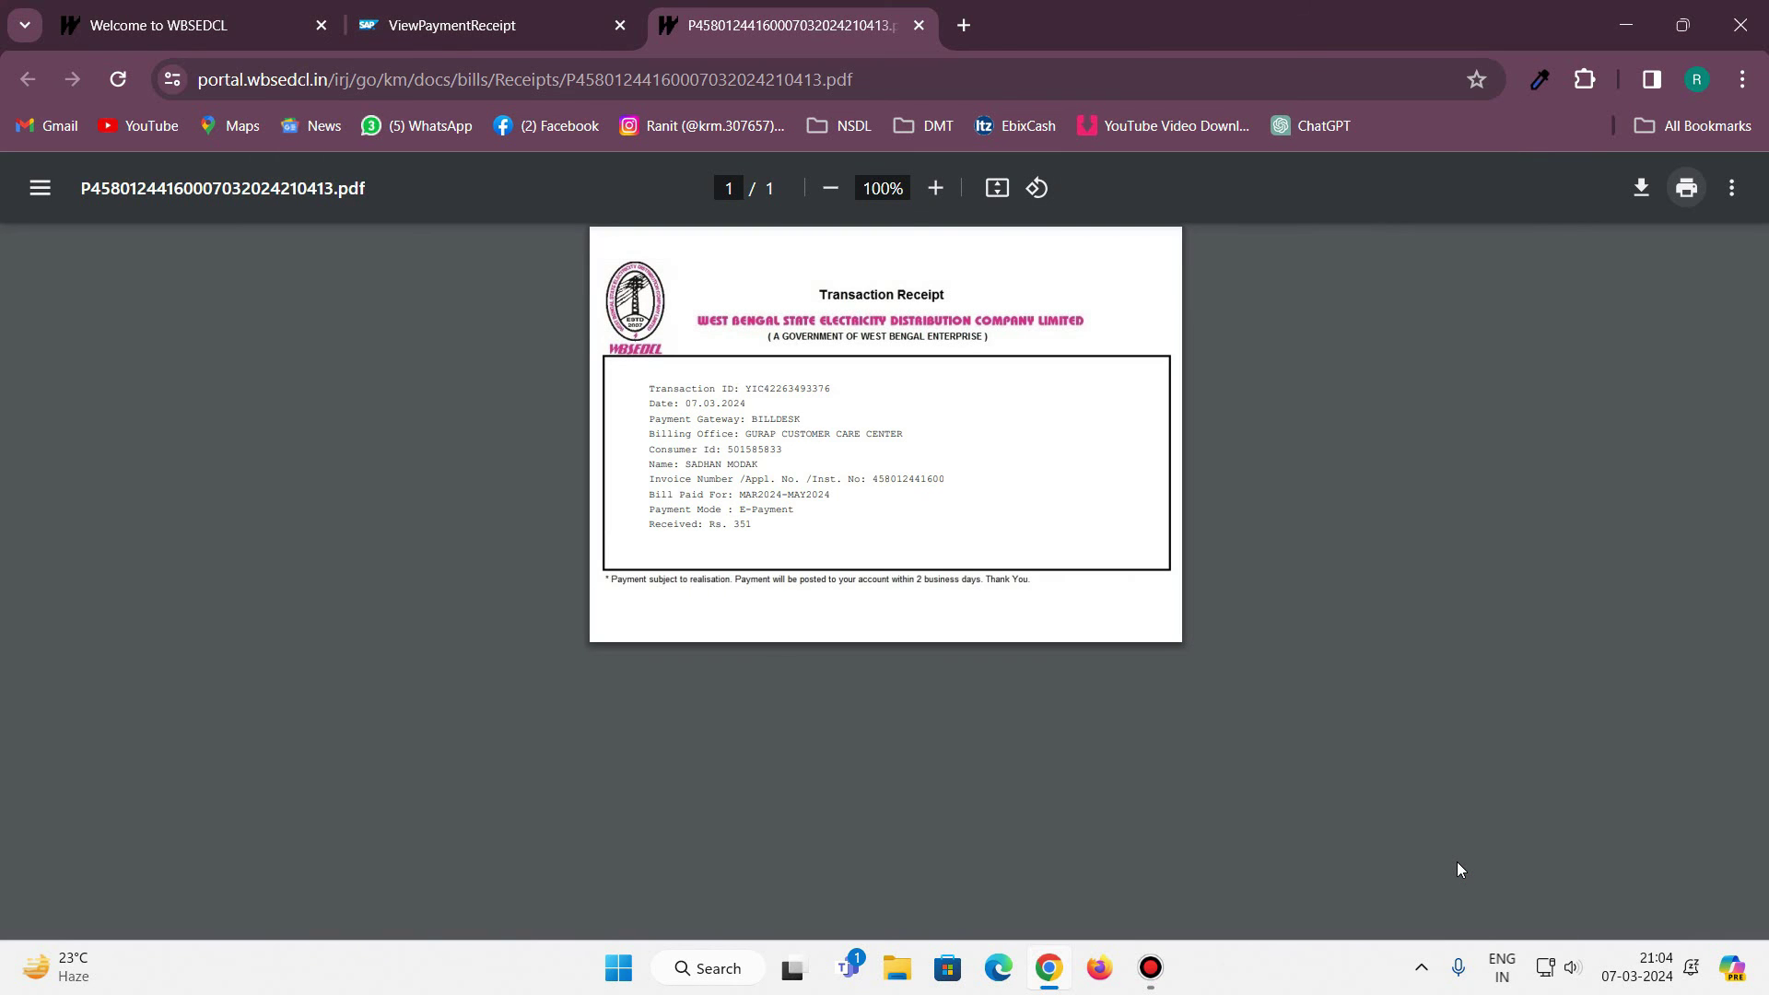